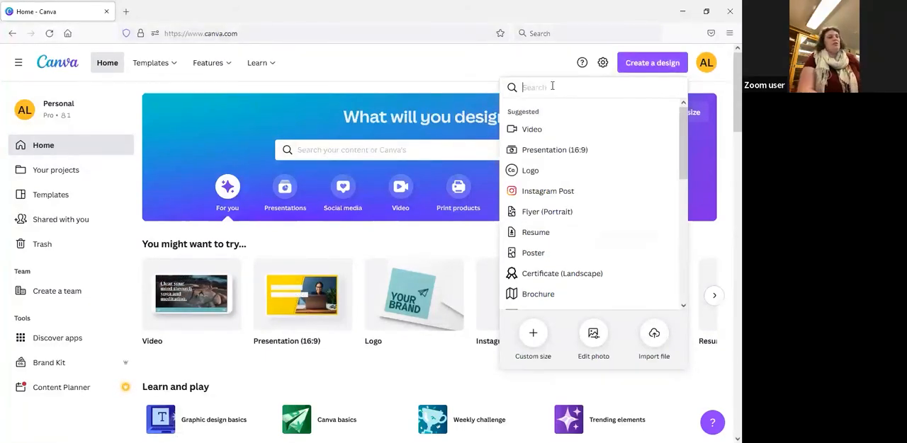
Search the available design types for "library" and for "poster", and close the design type list
text(library)
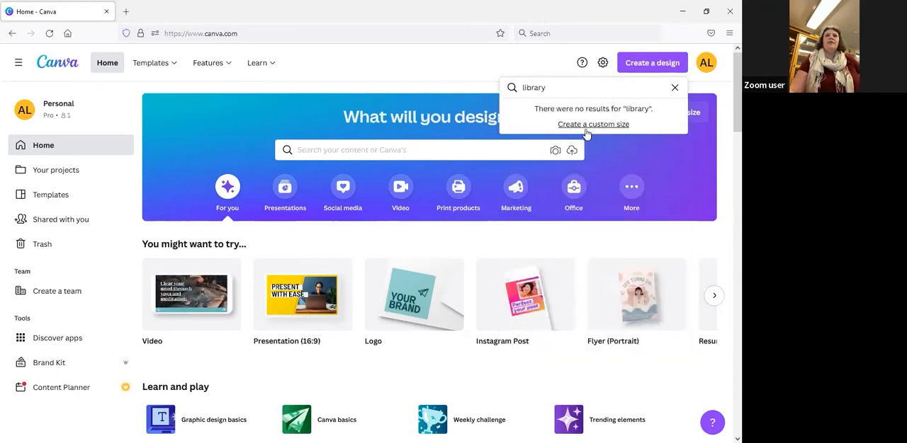
drag(602, 89, 479, 91)
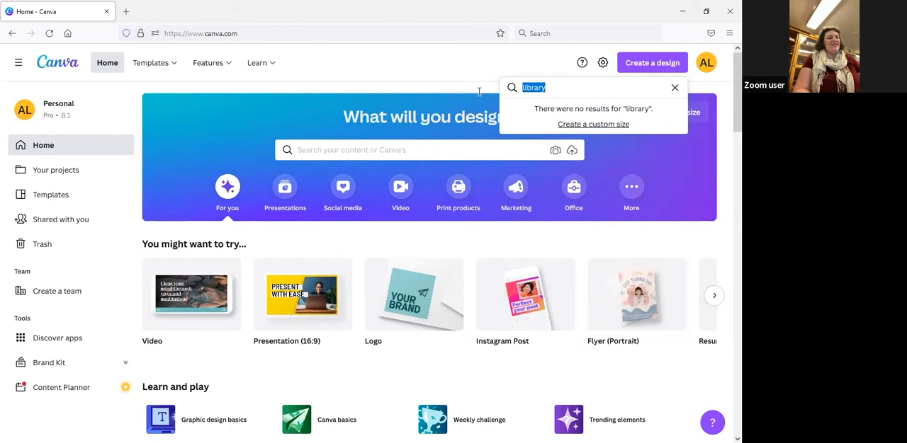
text(poster)
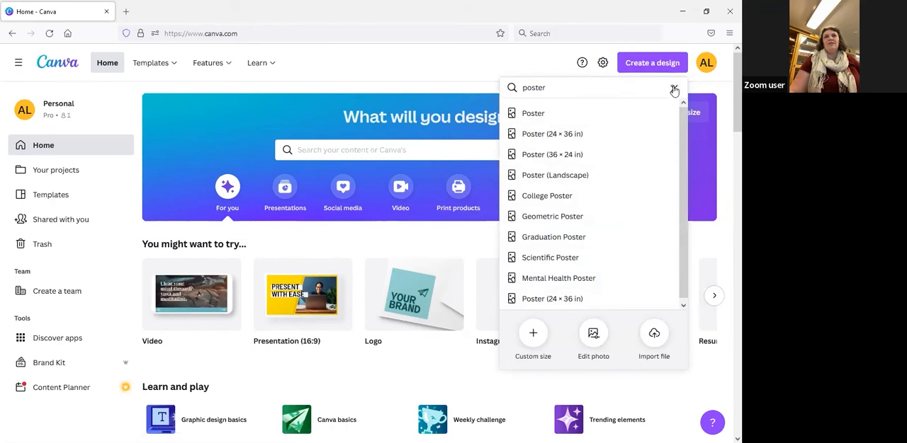
click(673, 90)
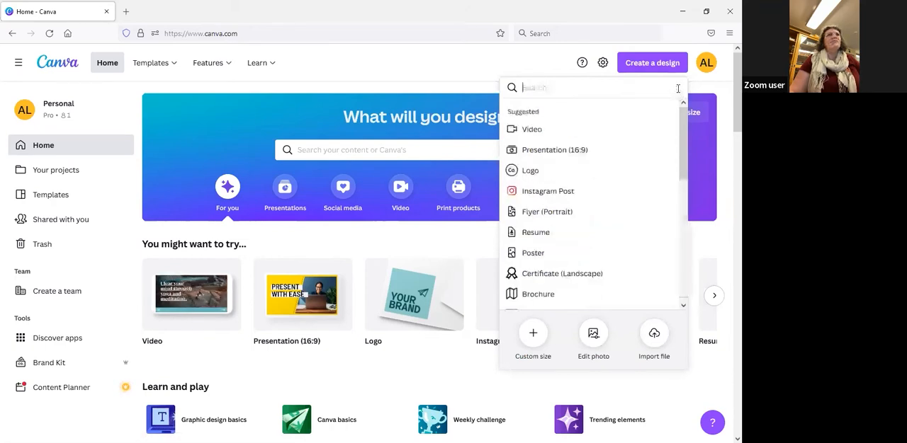
click(517, 63)
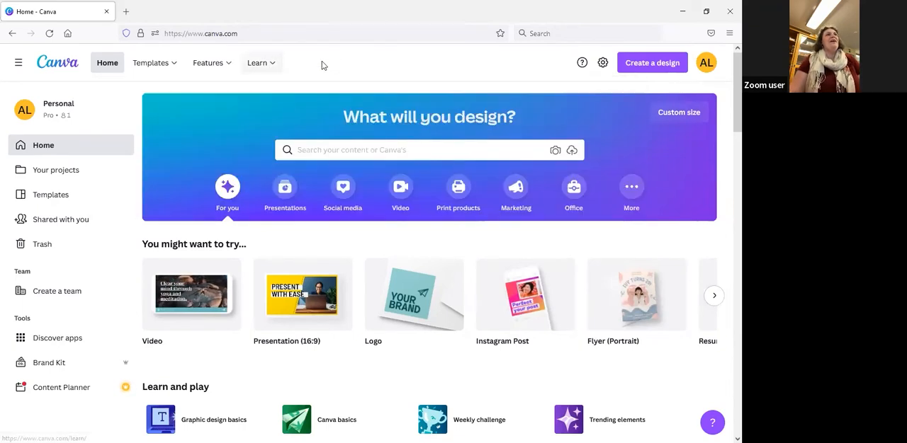
Look over the site's learning resources, its features and its template categories
mouse_move(275, 73)
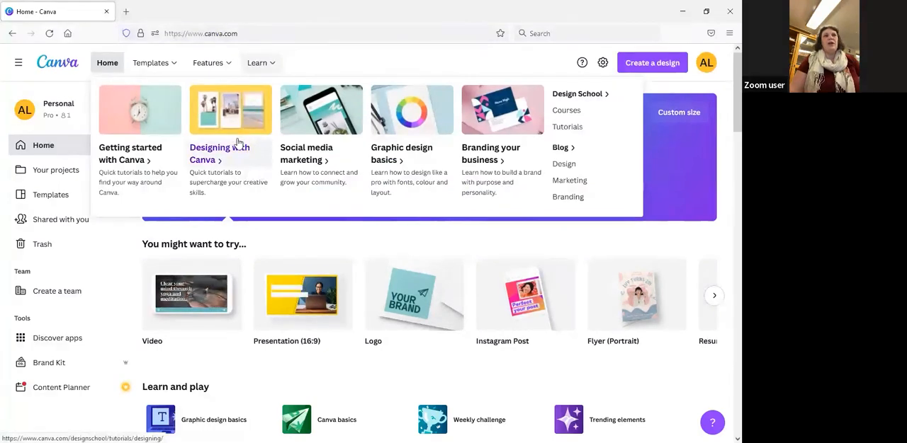
mouse_move(223, 65)
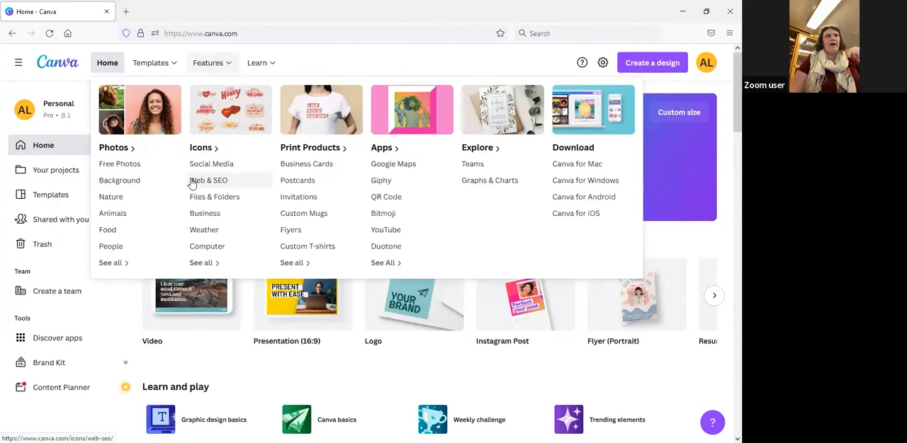
mouse_move(151, 61)
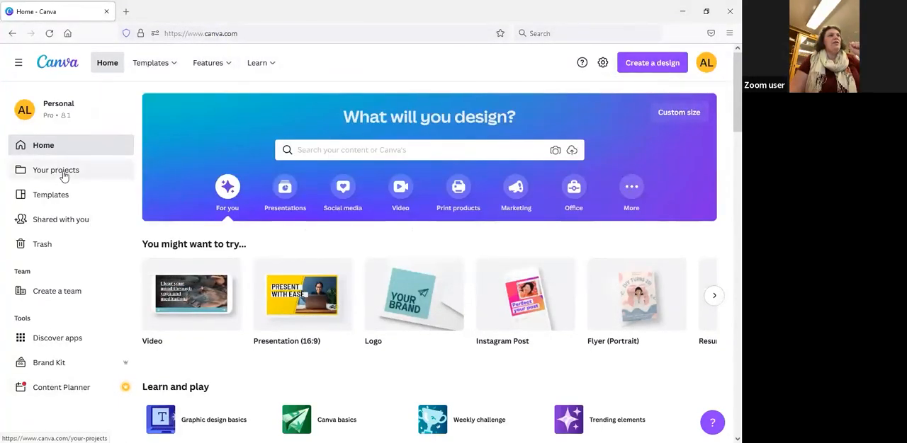
View your own projects and the template library with its category and style filters, and return to the home page
click(63, 175)
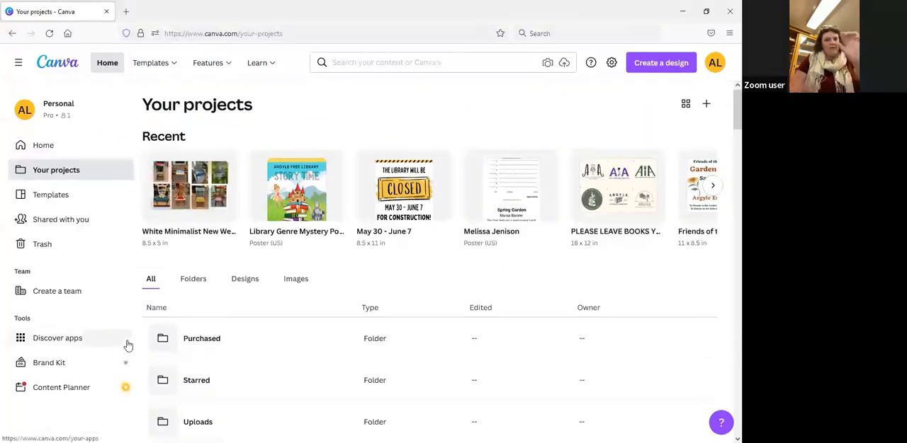
click(72, 202)
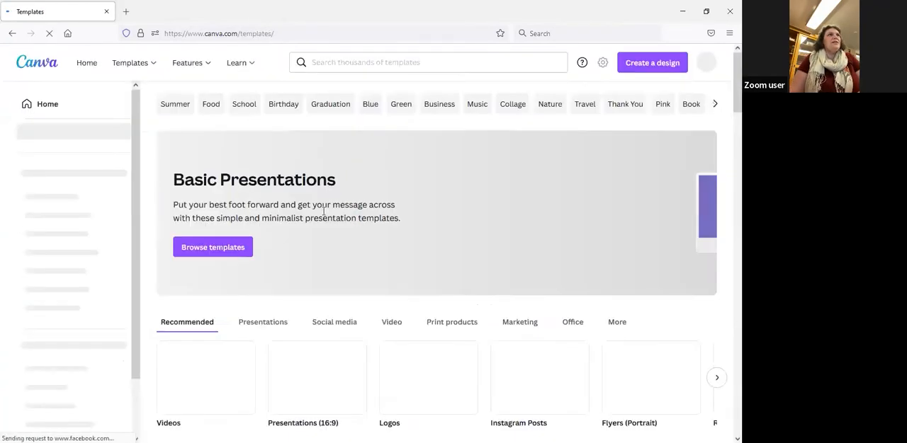
scroll(400, 244, down, 5)
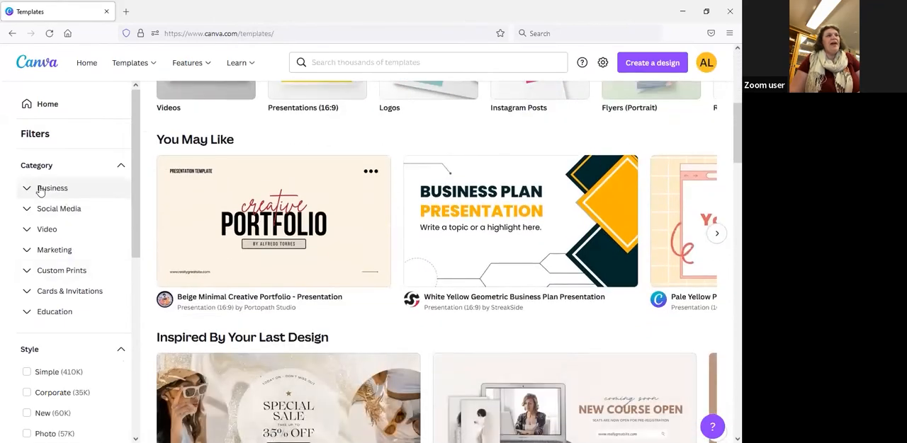
scroll(39, 190, down, 2)
scroll(40, 190, down, 3)
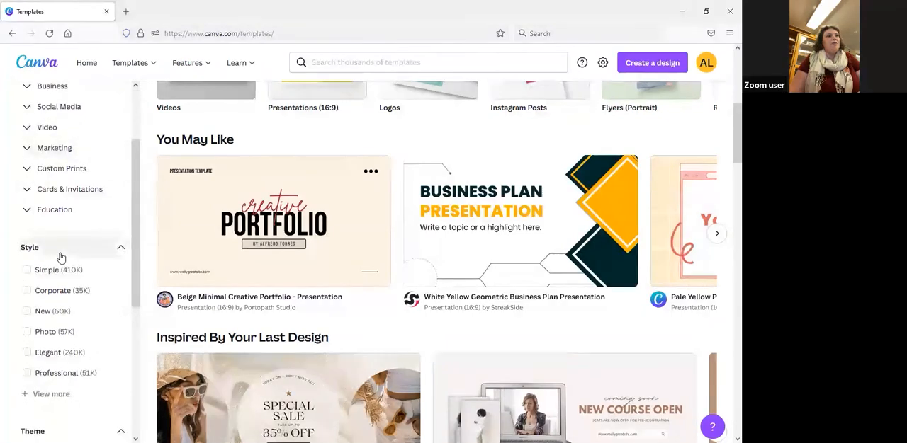
scroll(68, 298, down, 1)
scroll(85, 290, up, 5)
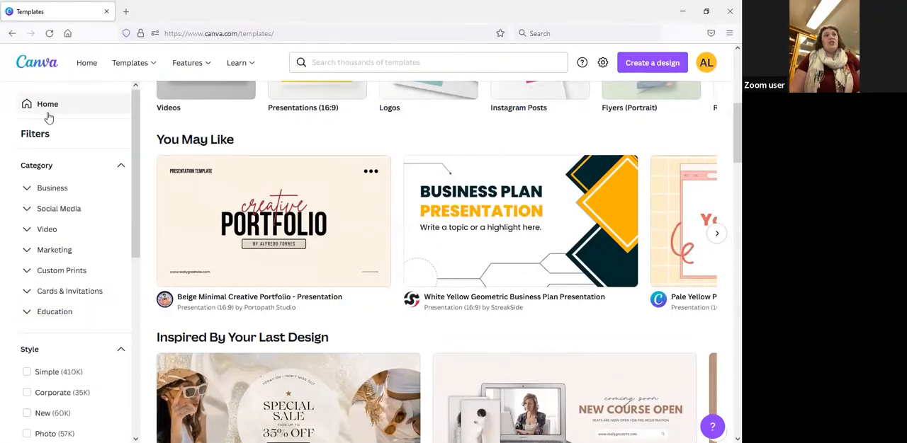
click(46, 108)
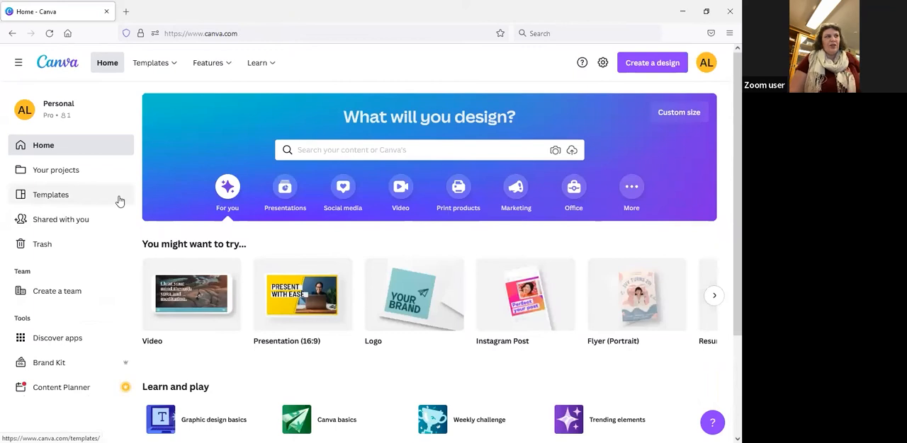
Search the templates for "garden", look over the designs found, and go back to the home page
click(323, 154)
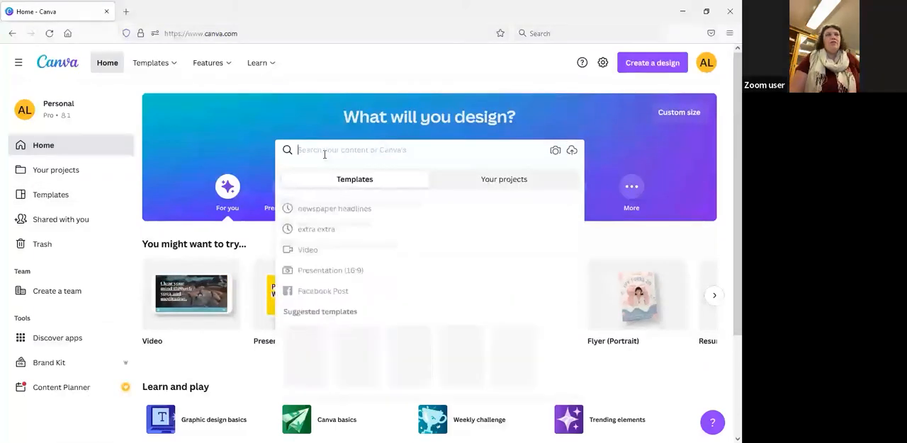
click(311, 107)
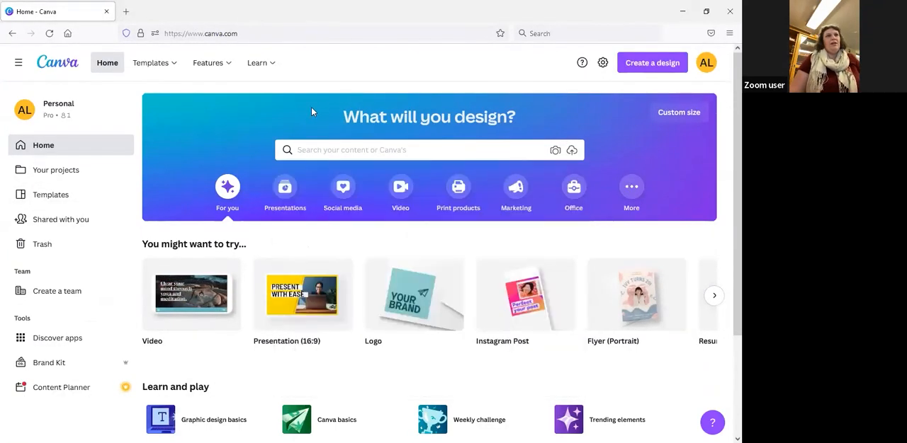
click(338, 150)
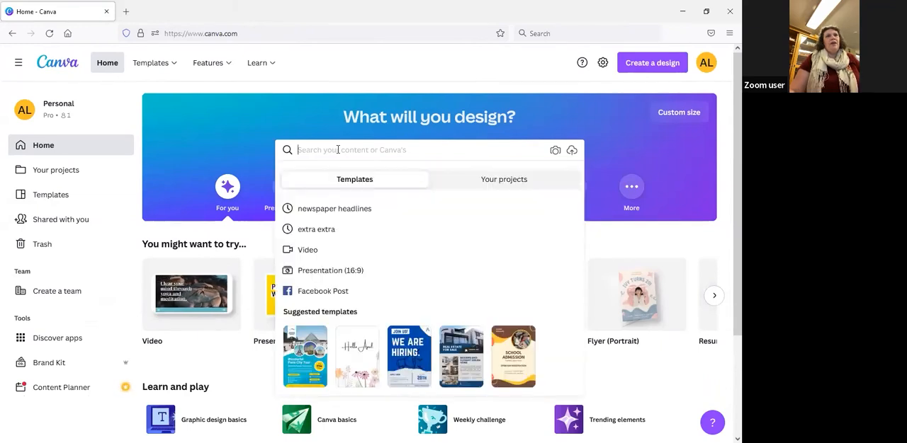
text(garden)
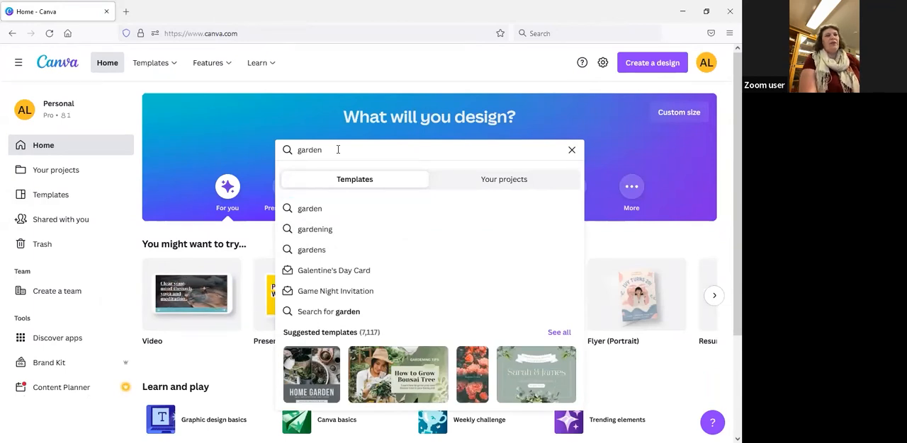
key(Return)
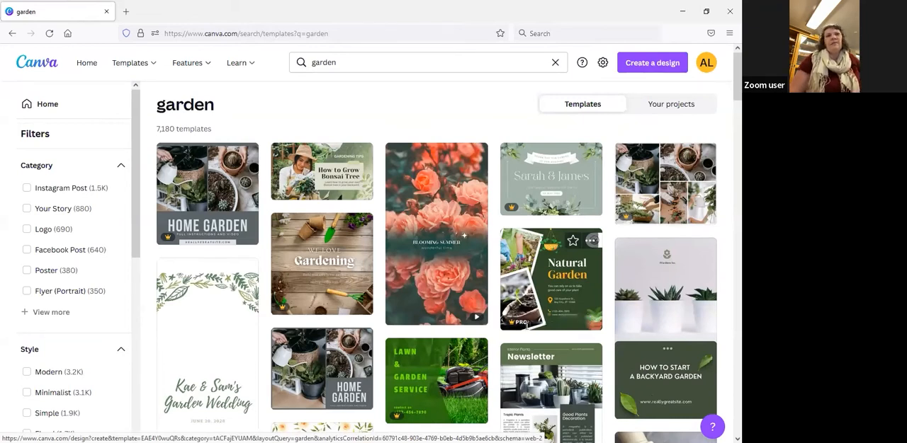
mouse_move(524, 323)
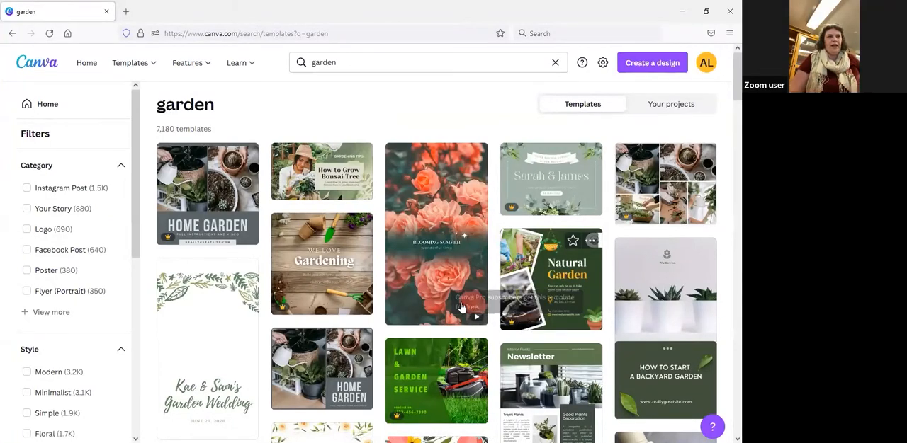
click(12, 34)
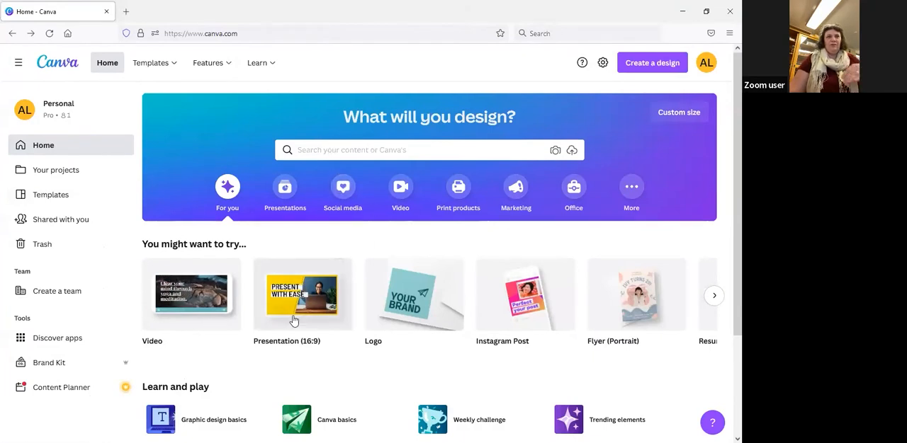
Look up the search suggestions for "facebook post" templates, and clear the search
click(333, 148)
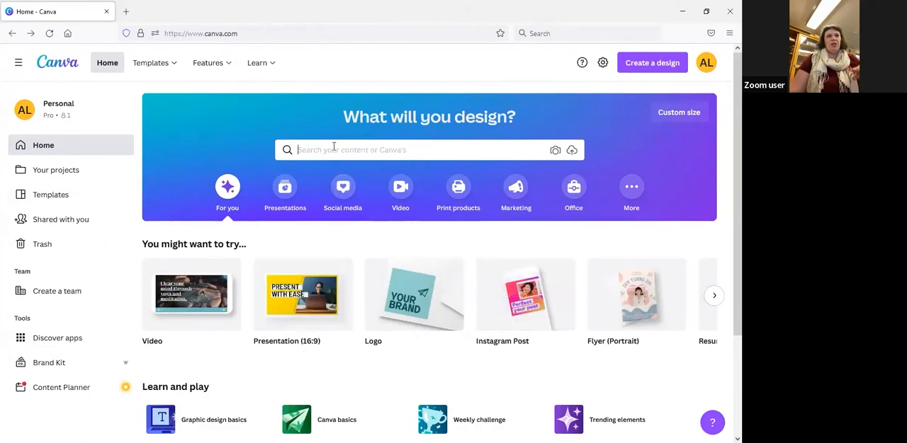
text(faceb)
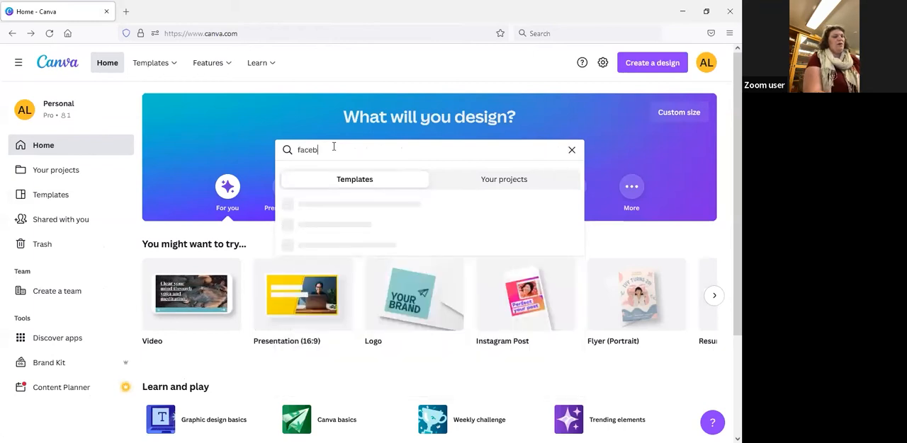
text(ook)
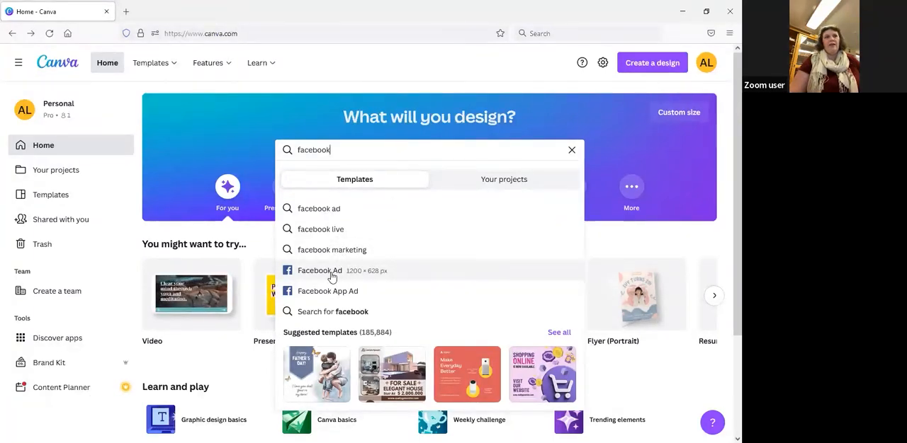
text(post)
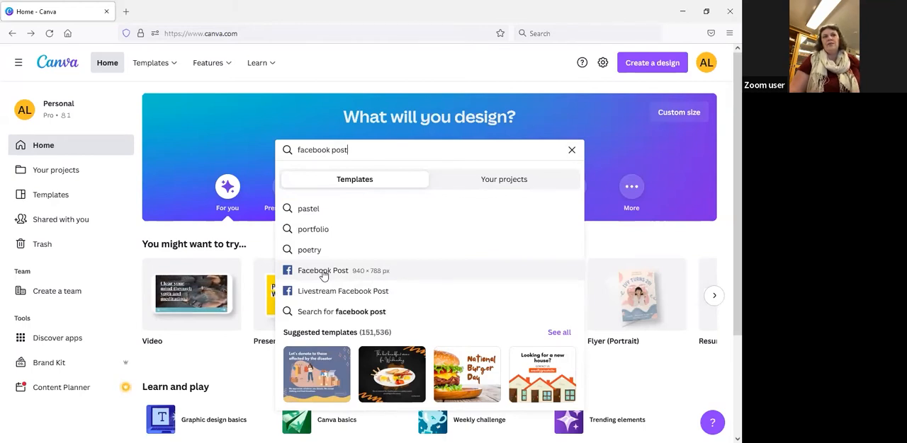
drag(362, 150, 277, 142)
key(BackSpace)
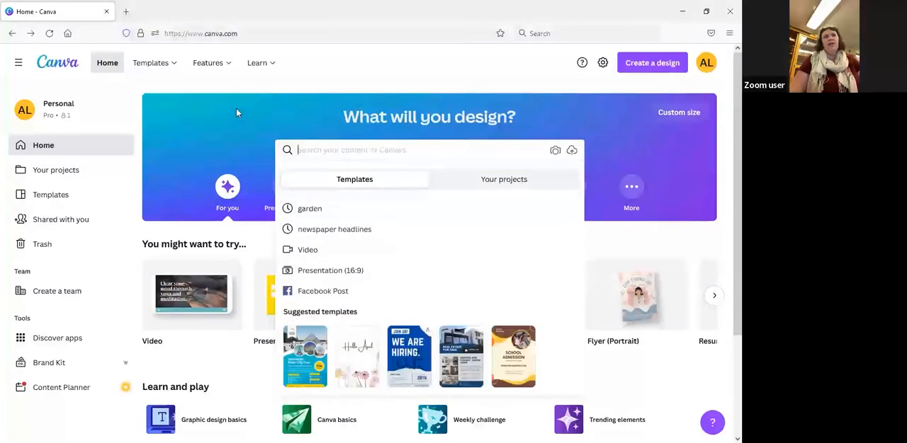
click(338, 90)
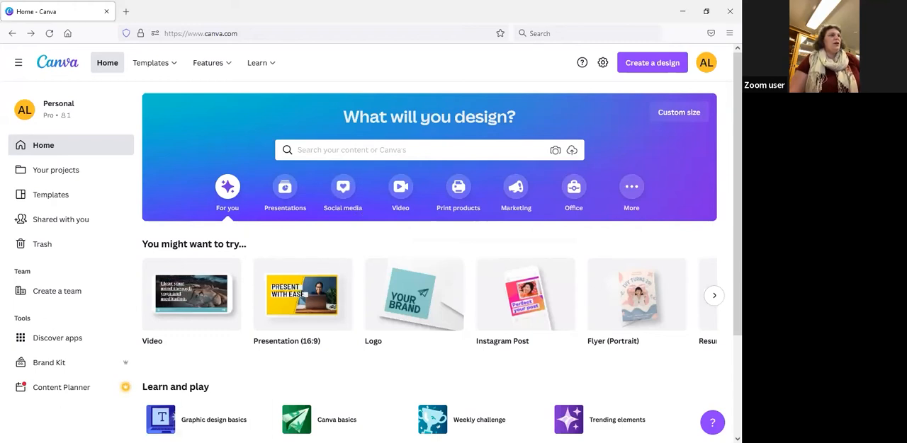
Preview the Instagram Share Template among the designs shared with you, and return to the home page
click(75, 222)
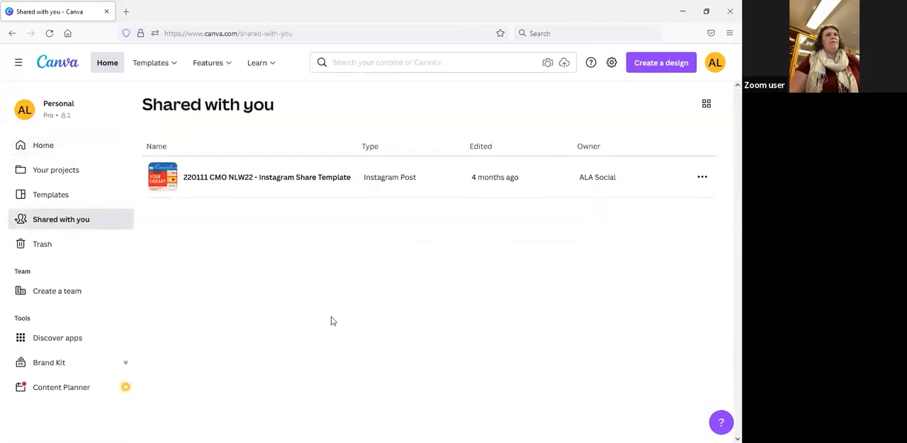
click(280, 180)
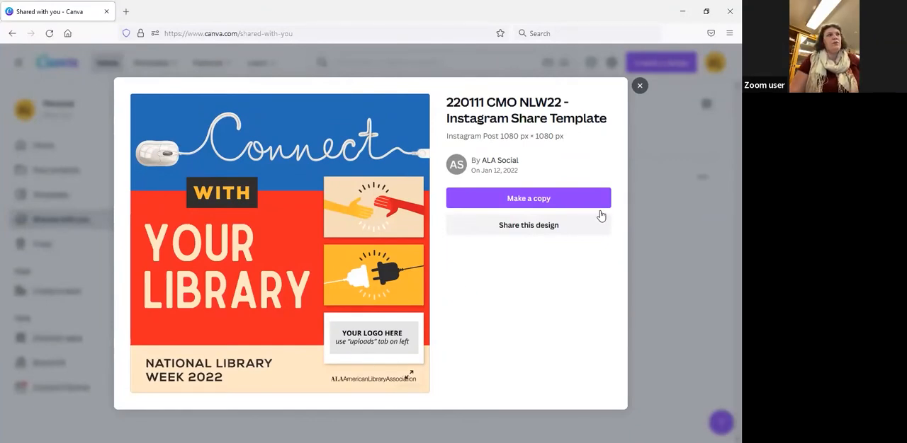
click(61, 224)
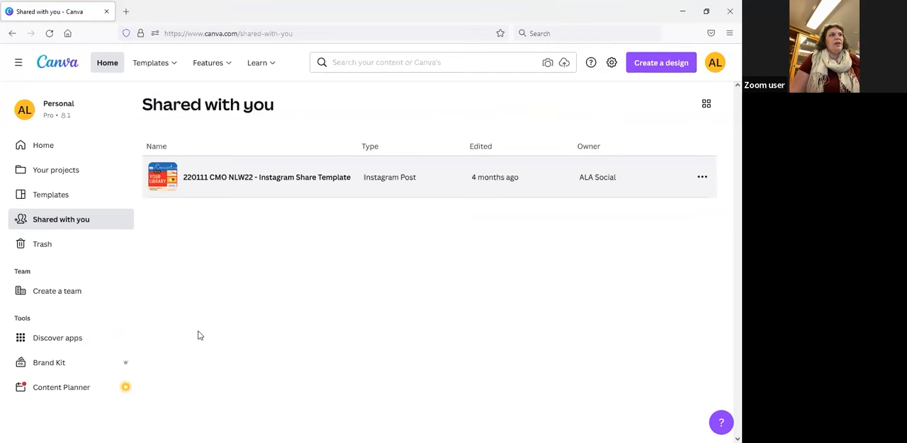
click(53, 148)
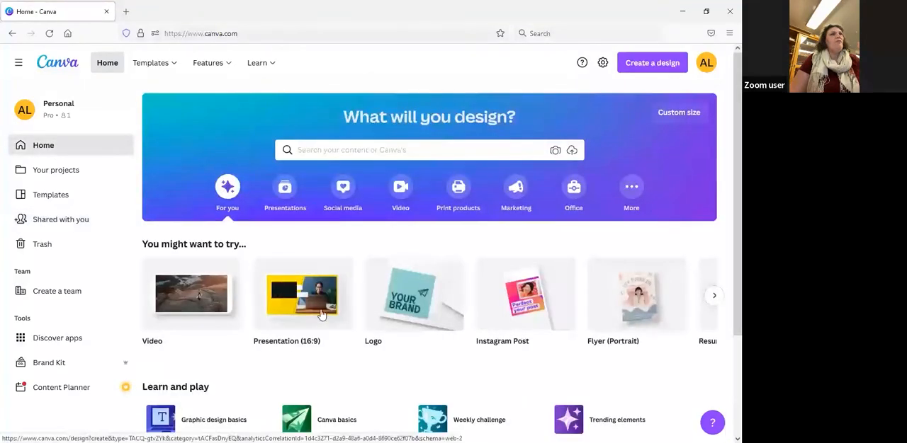
Search your own projects for the recent term "garden", and return to the home page
click(337, 150)
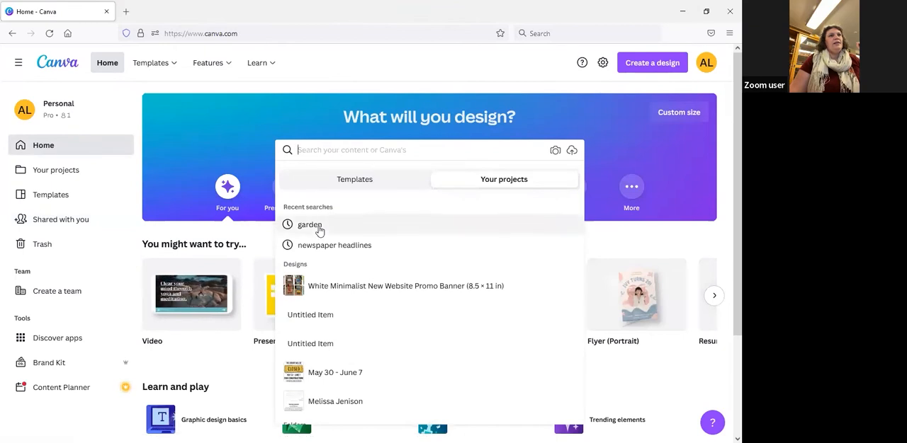
click(311, 225)
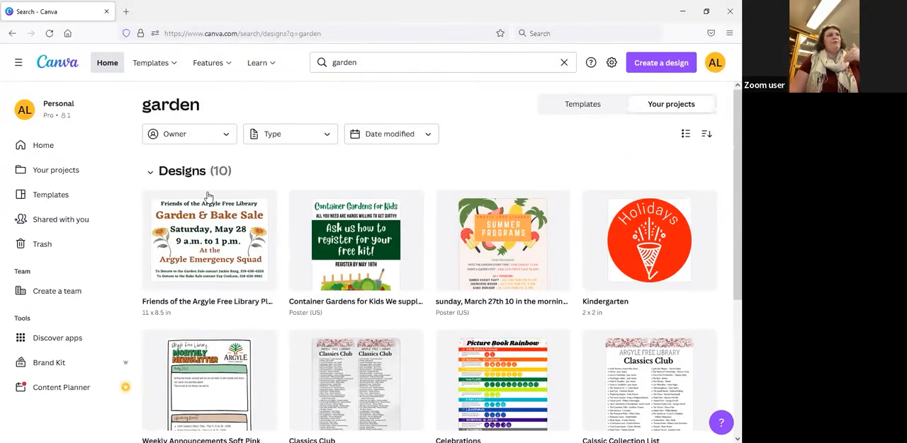
click(49, 147)
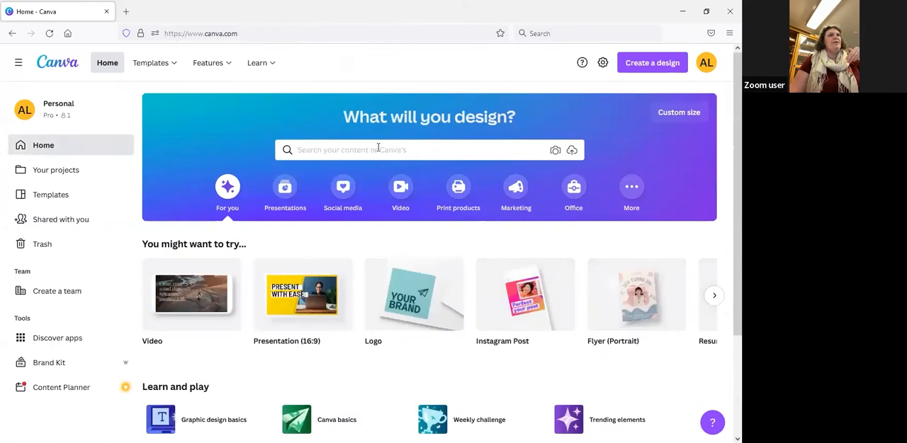
Search the templates for "facebook post" and open the Facebook Post (940 × 788 px) template results
click(406, 150)
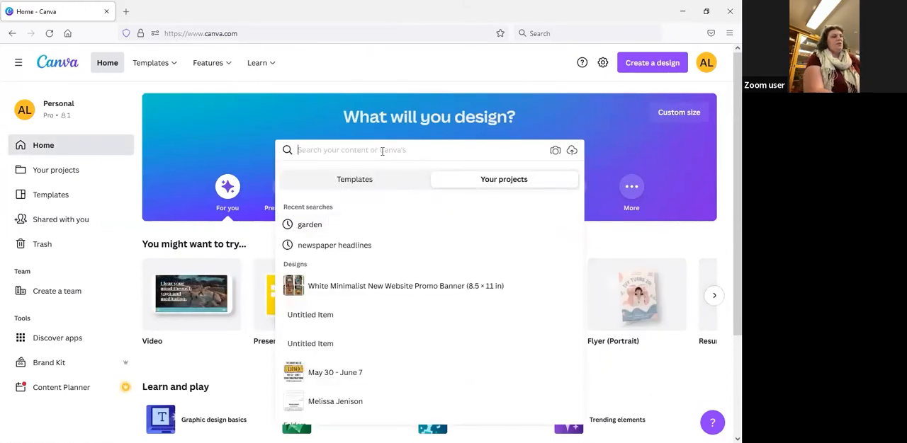
text(facebook post)
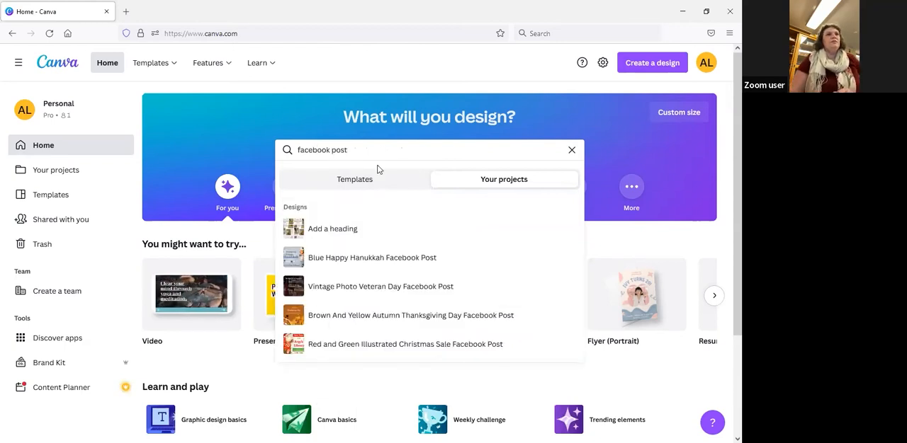
click(370, 182)
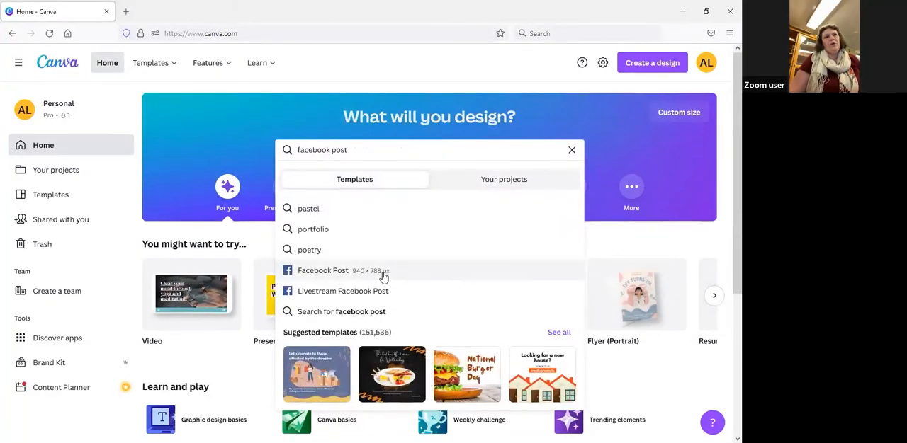
click(339, 274)
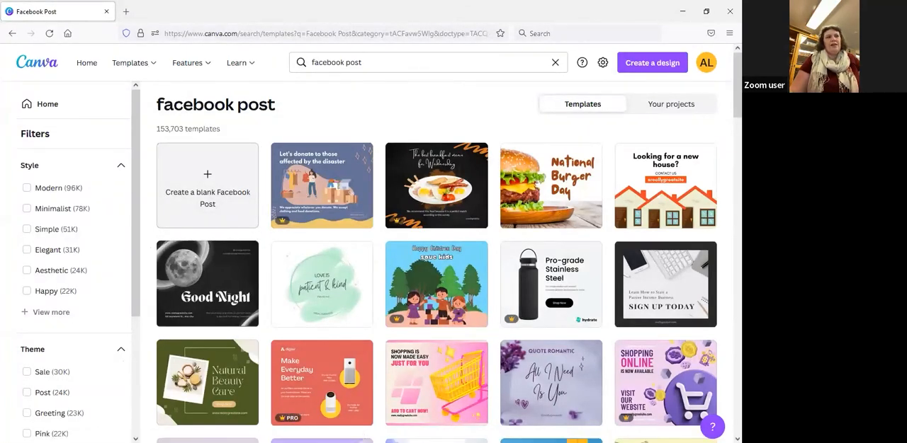
Look through the Facebook Post templates and examine the available style, theme and color filters
scroll(527, 300, down, 2)
scroll(528, 300, down, 4)
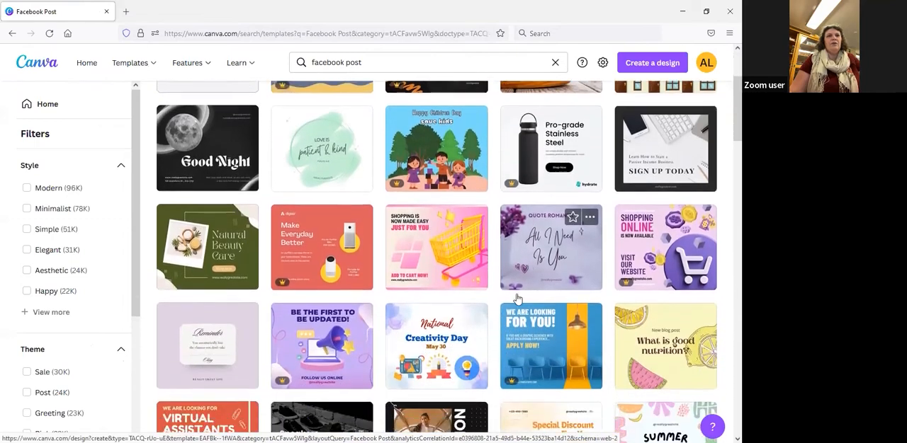
scroll(515, 299, down, 4)
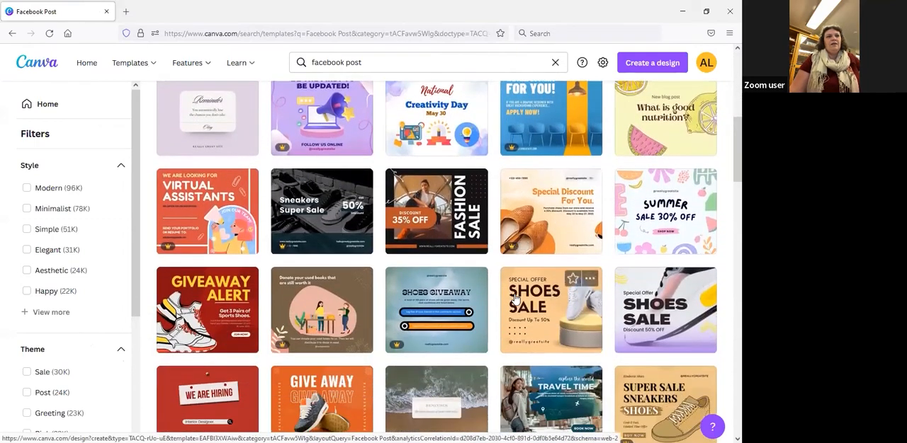
scroll(516, 299, down, 3)
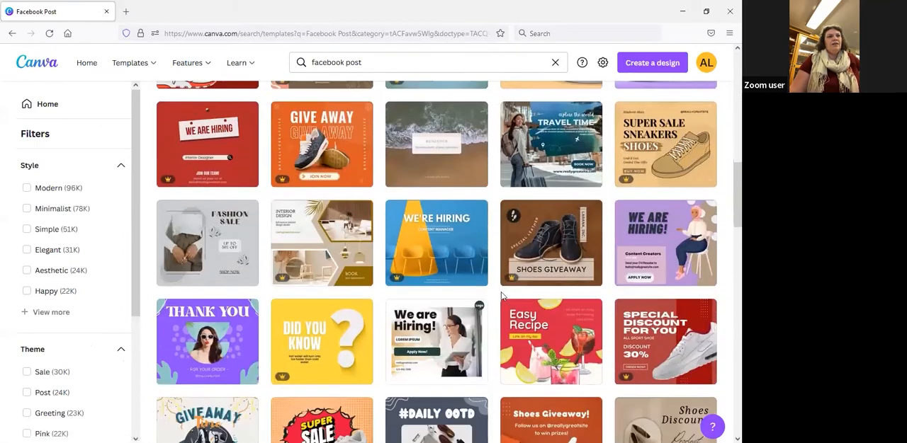
scroll(502, 328, up, 6)
scroll(10, 198, up, 4)
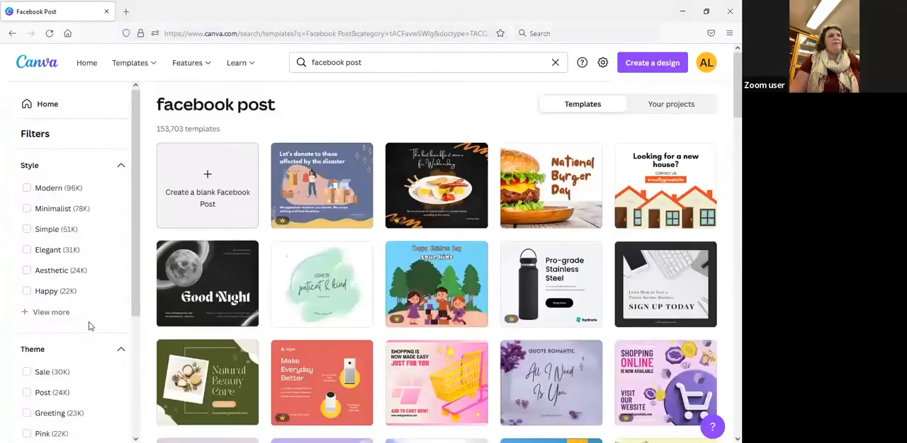
scroll(90, 326, down, 2)
scroll(82, 329, up, 2)
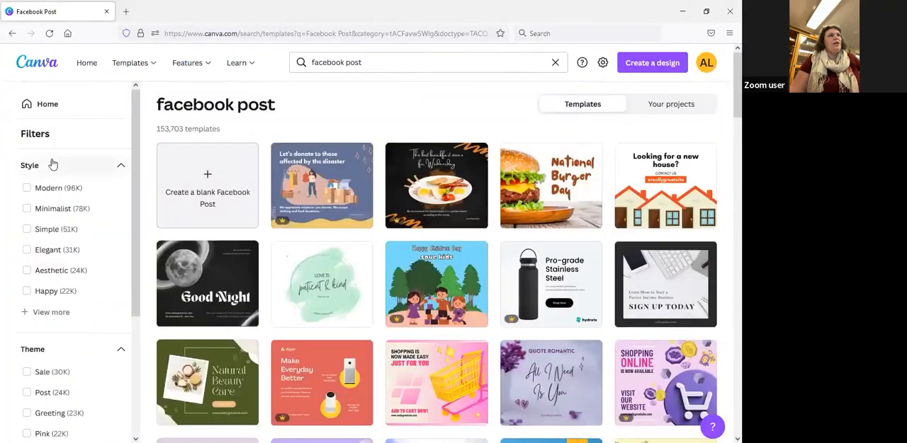
scroll(85, 312, down, 2)
scroll(88, 314, down, 1)
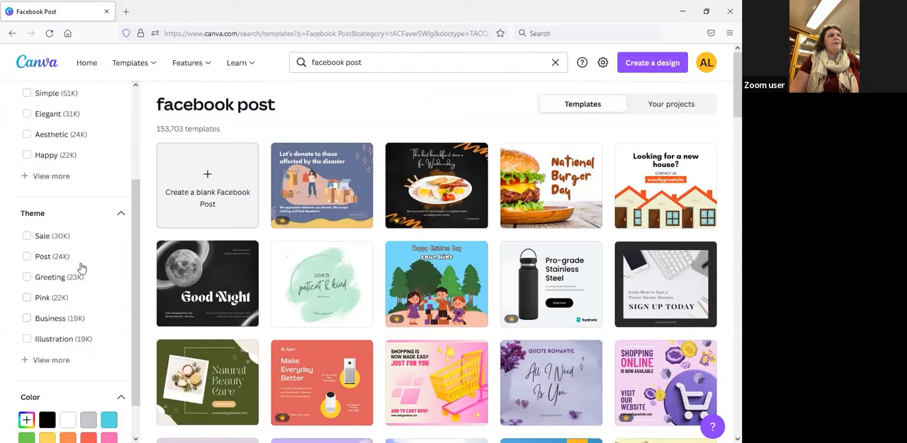
Filter the Facebook Post templates by the Simple style and look over the matching designs
scroll(71, 301, up, 3)
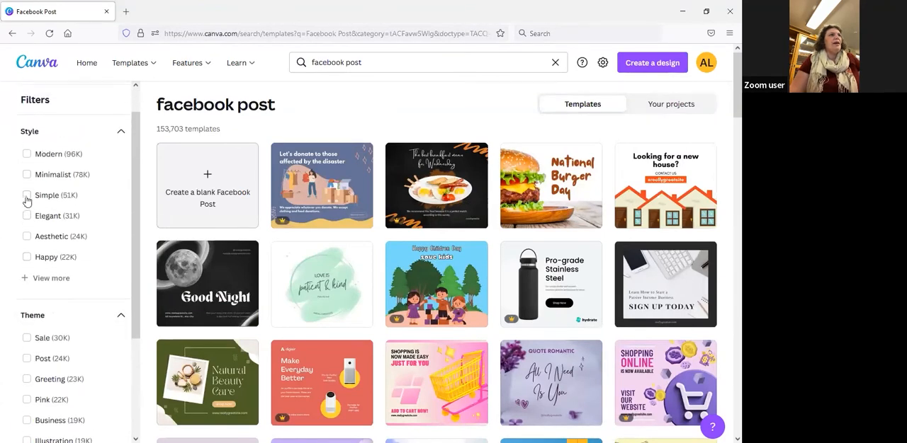
click(27, 196)
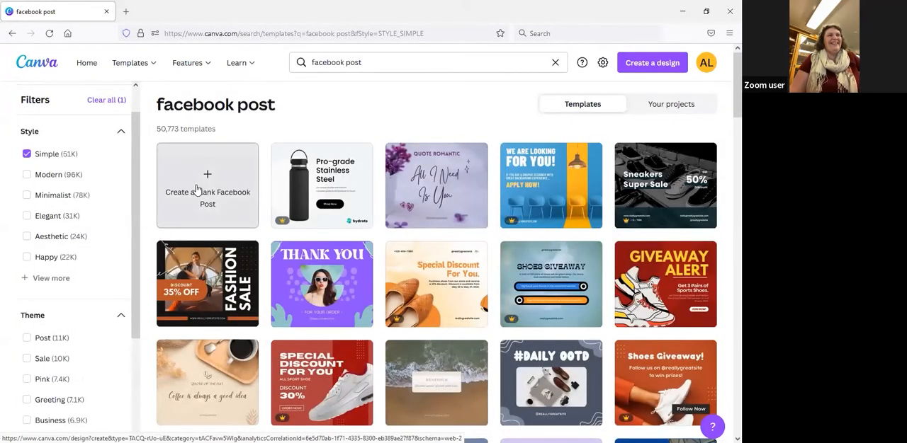
scroll(479, 273, down, 2)
scroll(479, 273, down, 5)
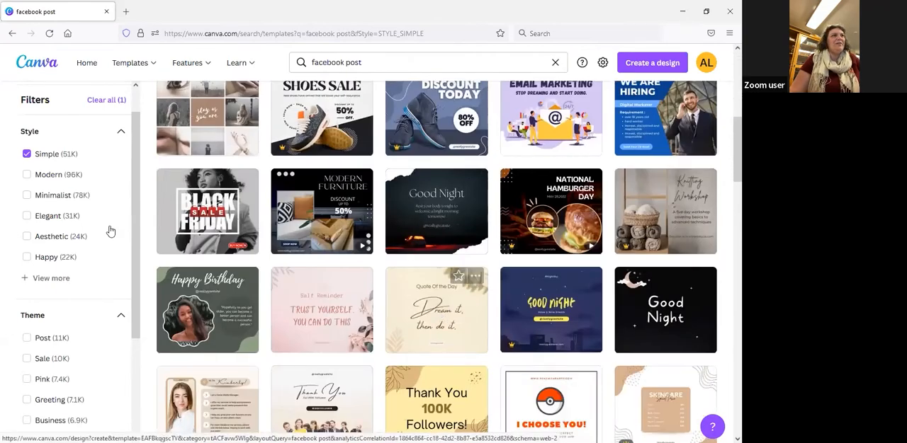
Replace the Simple style filter with Elegant, look over the matching templates, and remove the Elegant filter
click(27, 215)
click(27, 154)
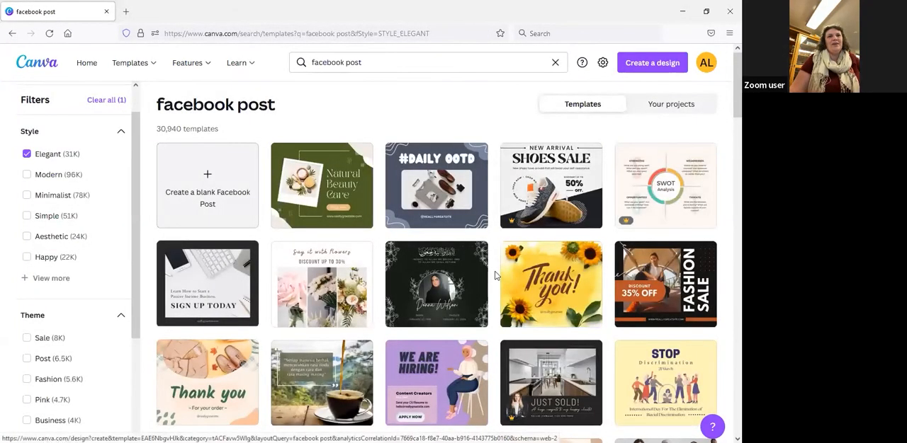
scroll(565, 282, down, 3)
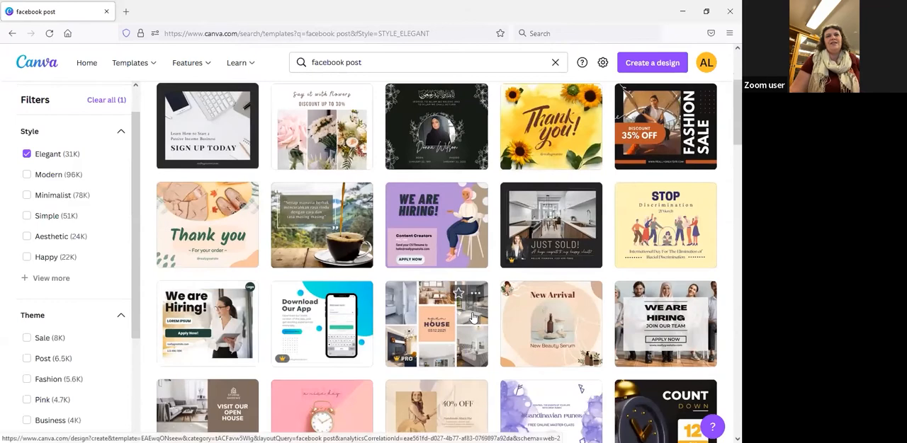
click(27, 155)
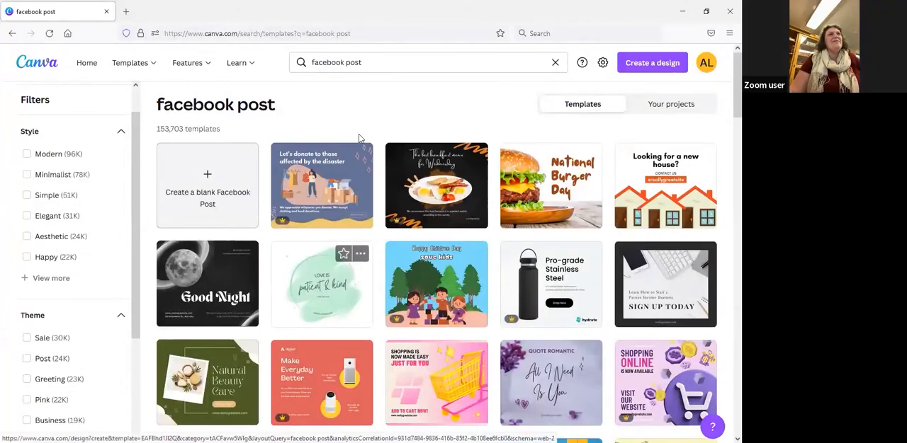
Create a blank Facebook Post design from the template results
click(215, 195)
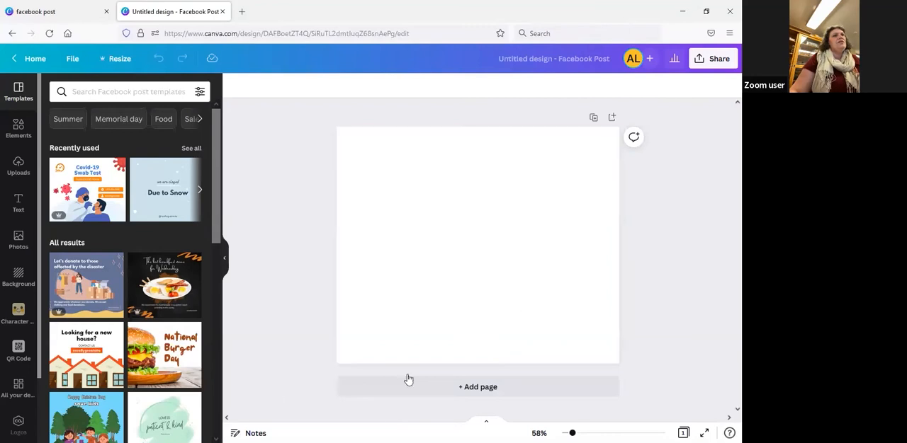
click(120, 59)
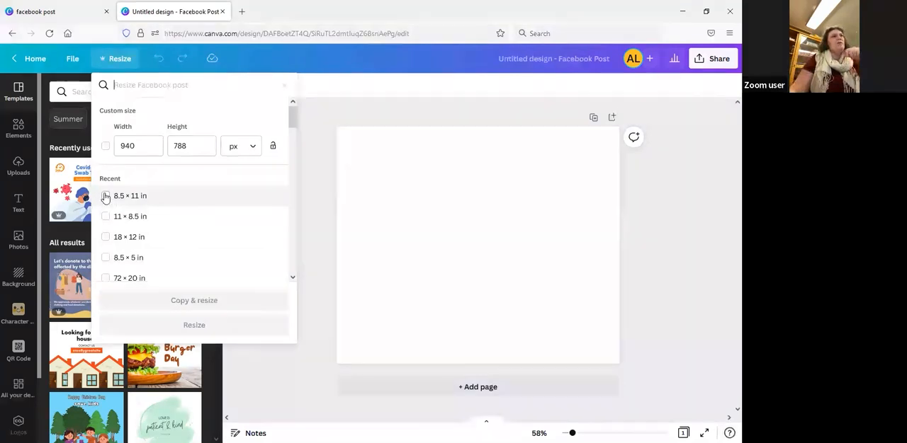
click(105, 196)
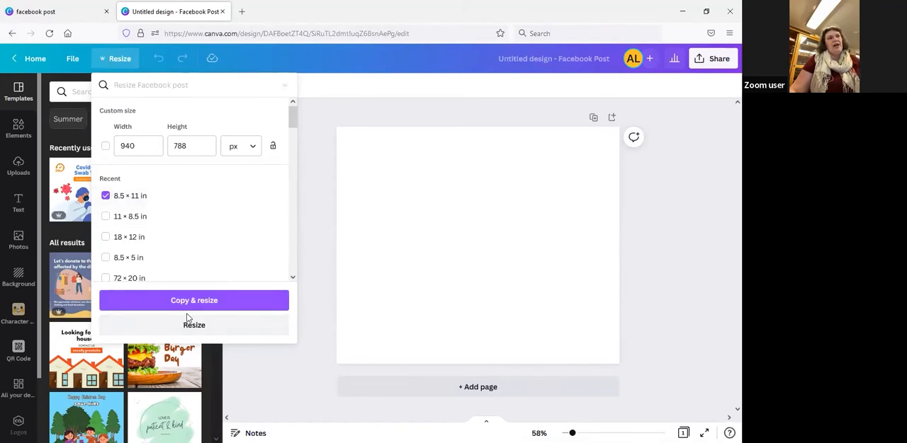
click(715, 263)
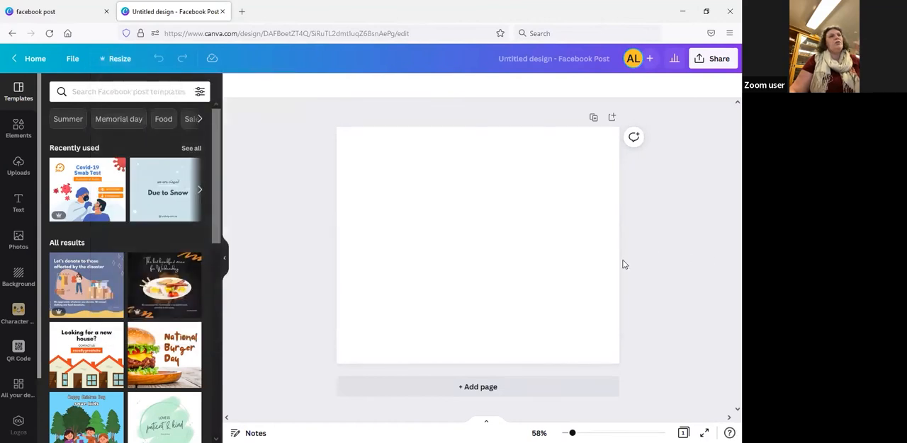
Apply the recently used "Due to Snow" template to the blank page and make a resized copy at 8.5 × 11 in
click(157, 201)
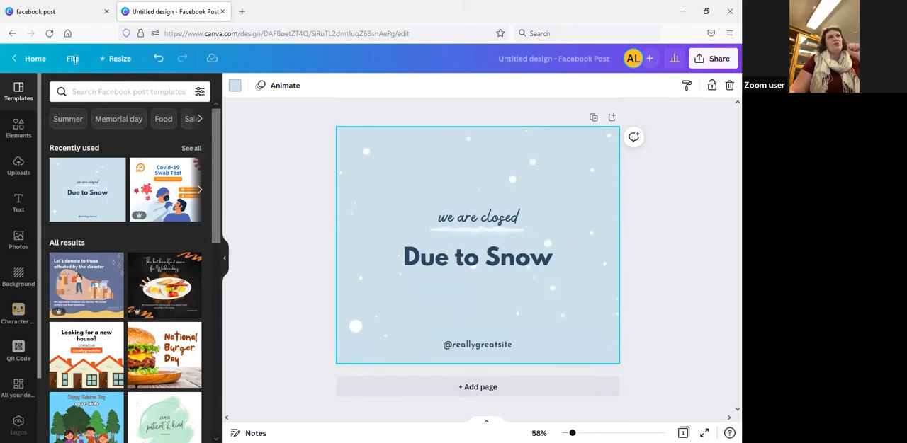
click(119, 60)
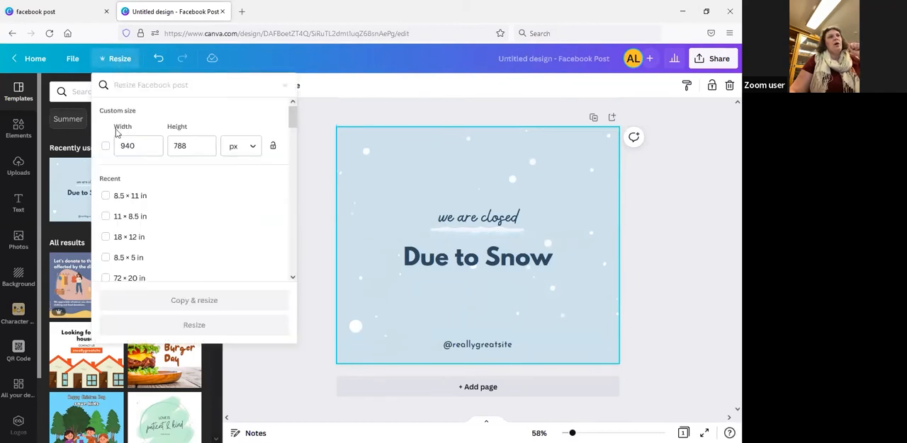
click(106, 196)
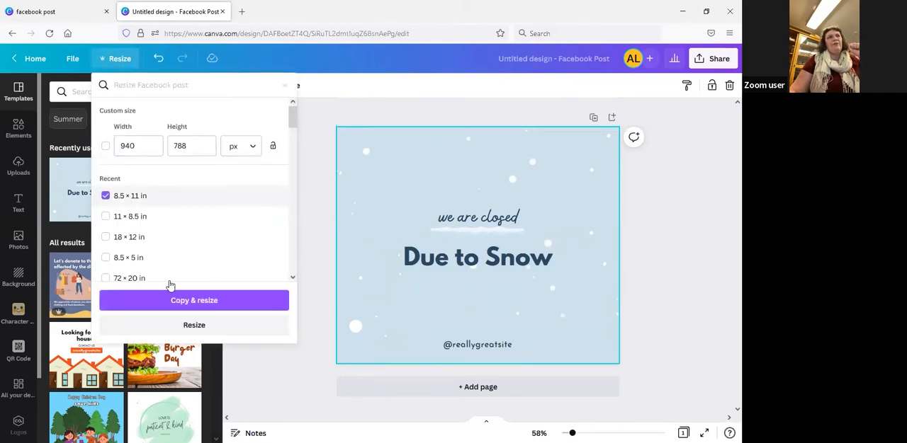
click(220, 301)
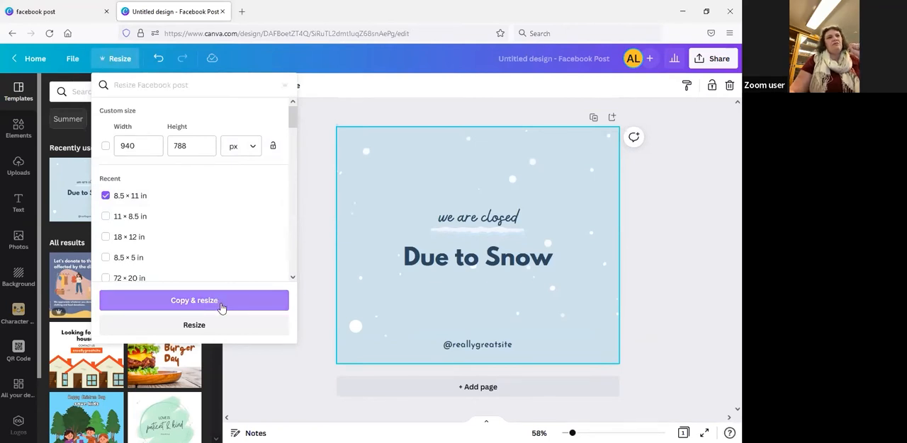
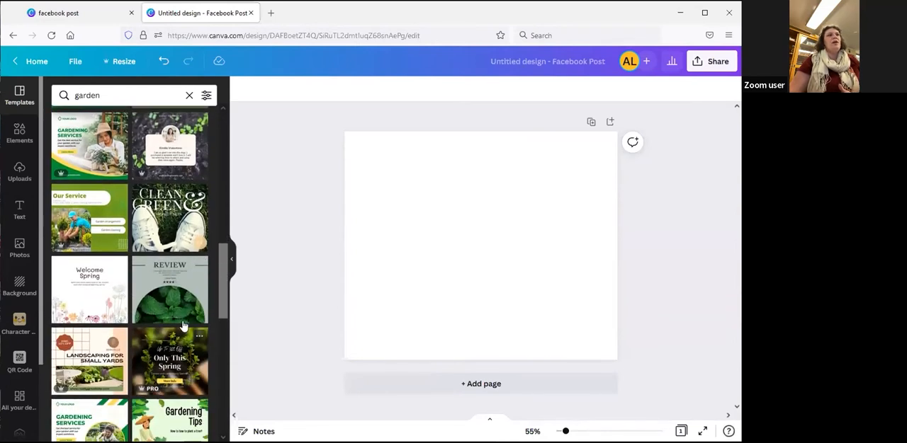
scroll(152, 311, down, 1)
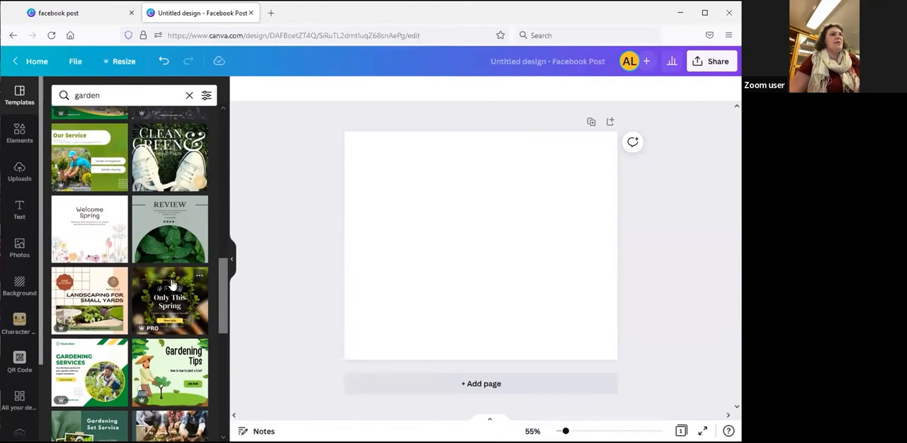
Apply the light green floral SALE template with the gardening discount text from the garden results to the blank page
scroll(172, 295, up, 1)
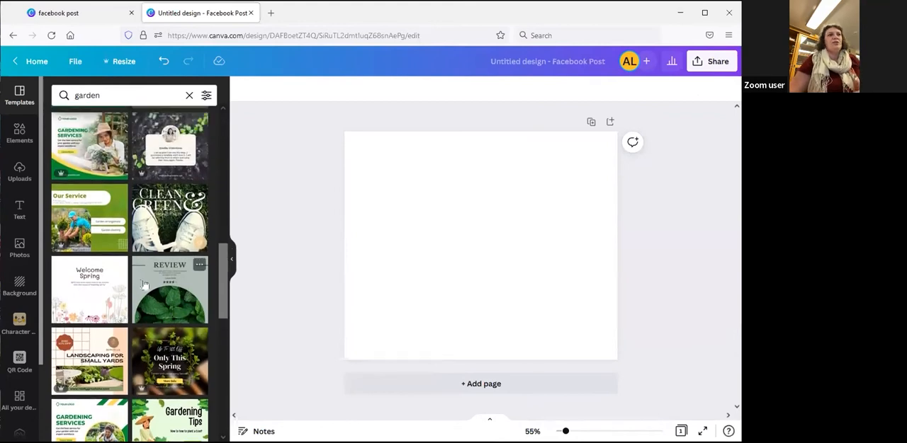
scroll(143, 285, down, 3)
scroll(167, 367, down, 3)
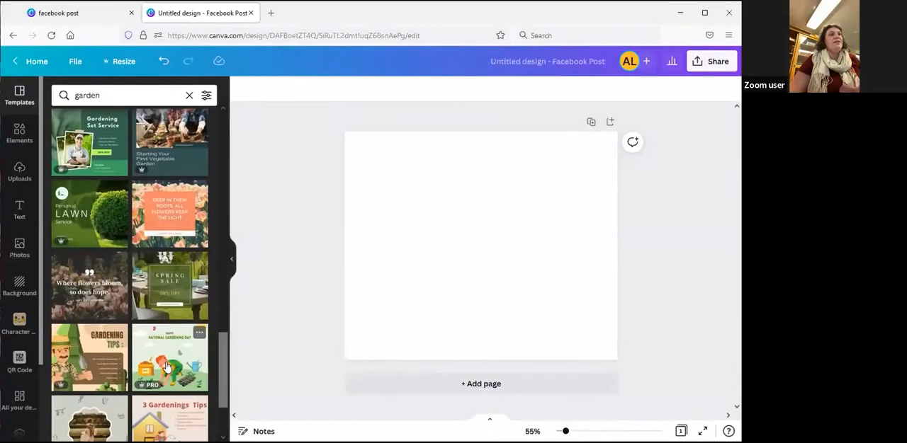
scroll(175, 343, down, 3)
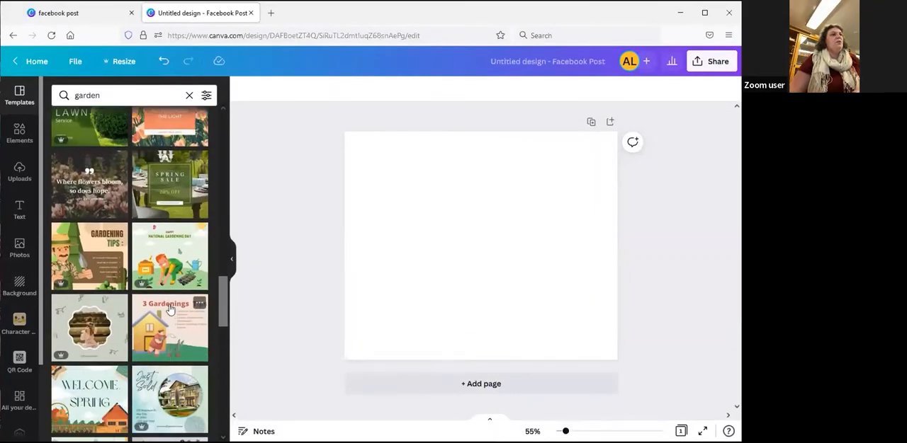
scroll(153, 321, down, 2)
scroll(153, 321, down, 2)
click(94, 181)
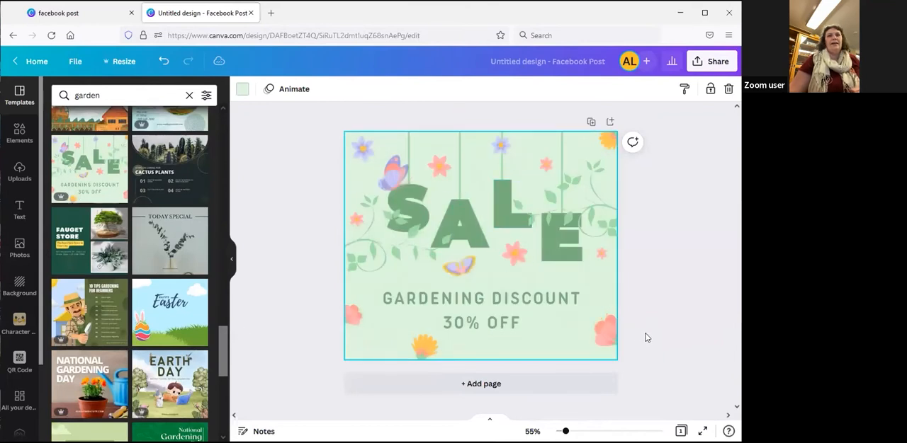
Check how the GARDENING DISCOUNT line and the letter A of SALE can be edited, entering and leaving the letter's crop mode
click(500, 299)
click(693, 296)
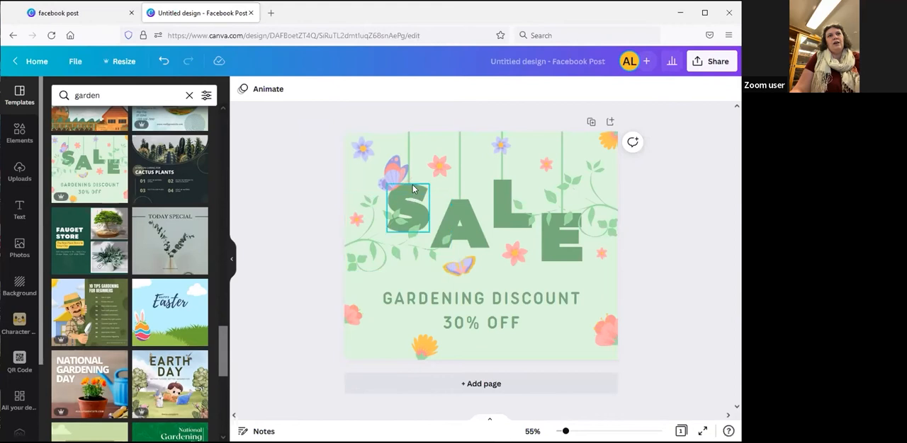
click(467, 210)
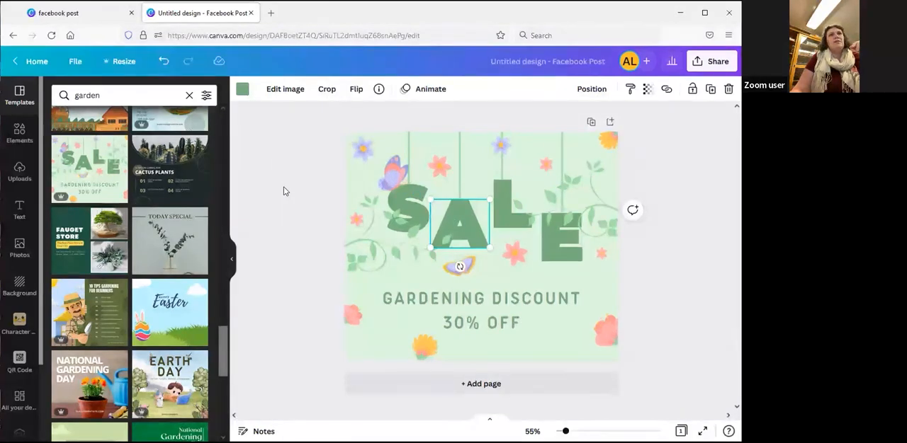
double_click(464, 224)
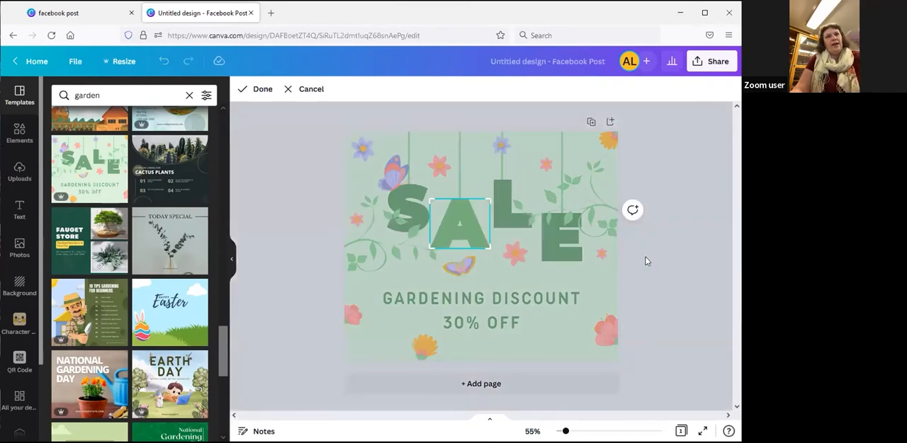
click(647, 260)
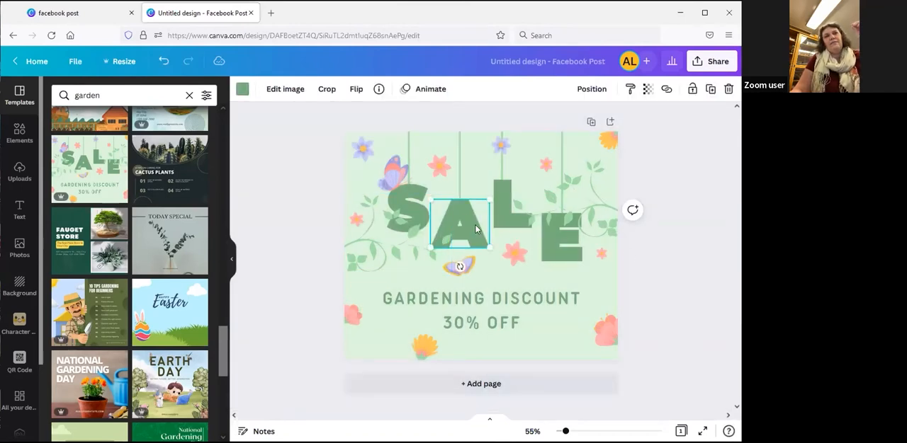
Compare the editing options of the GARDENING DISCOUNT text, including its font choice, with those of the butterfly, letter A and background
click(506, 303)
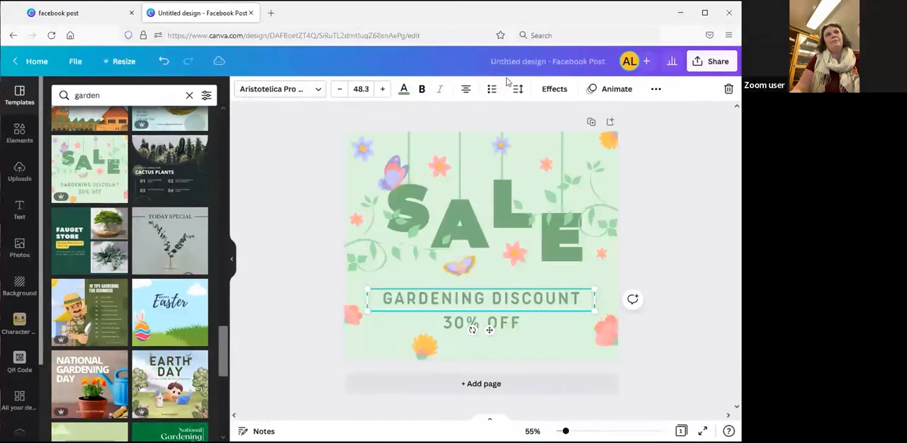
click(281, 92)
click(281, 92)
click(297, 274)
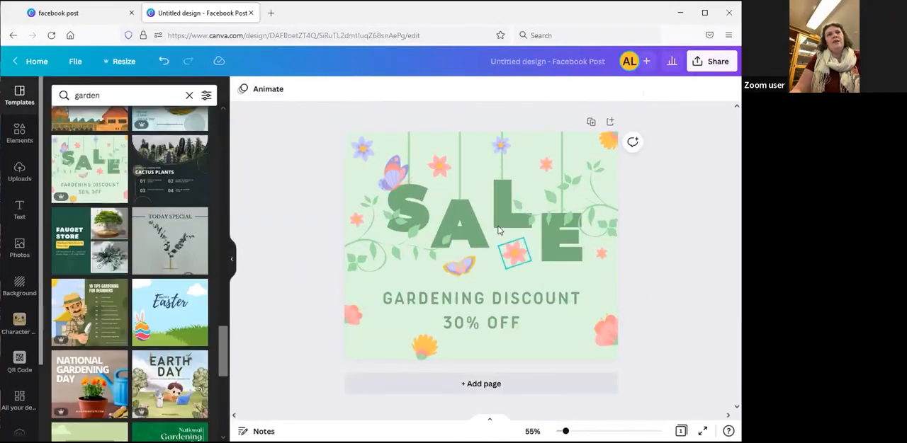
click(465, 268)
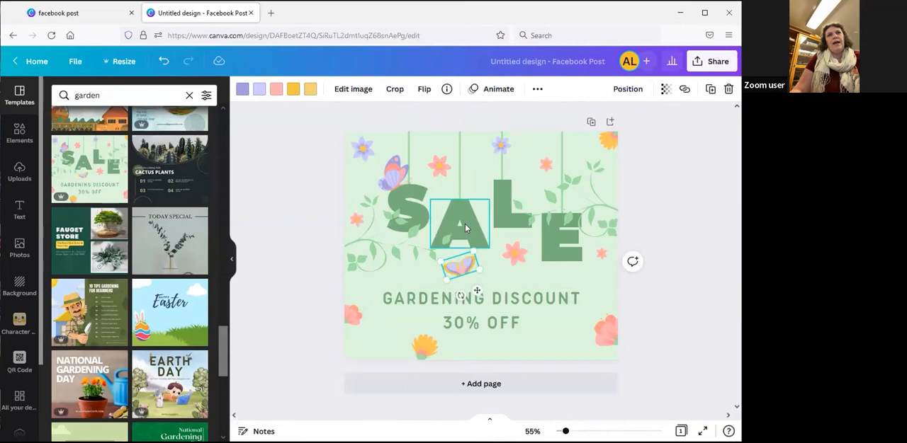
click(464, 226)
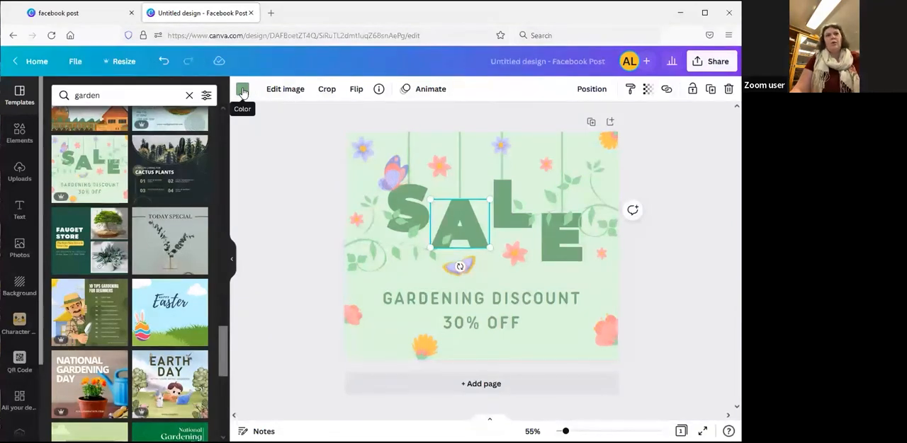
click(666, 299)
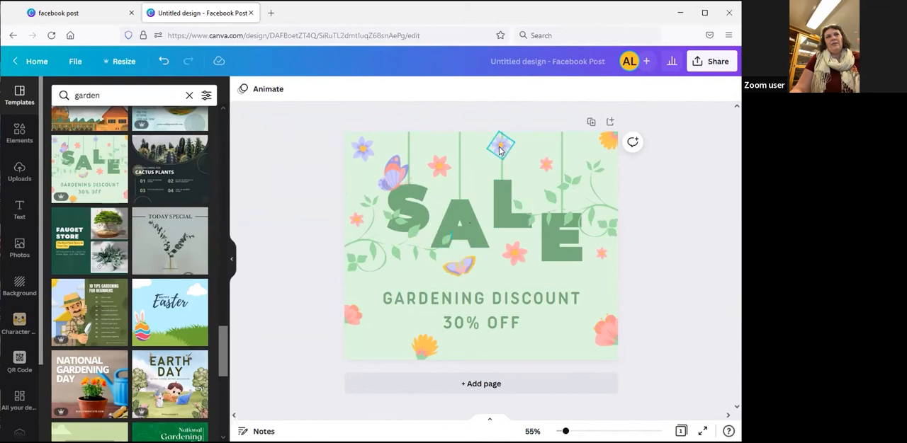
click(614, 287)
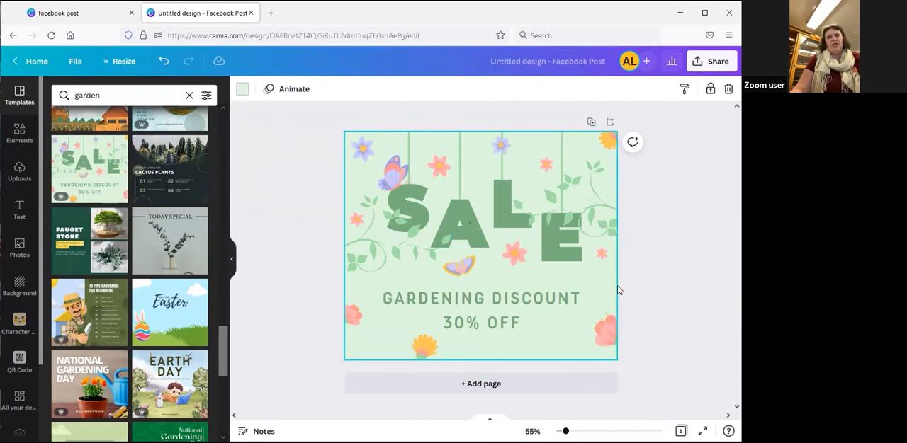
click(670, 280)
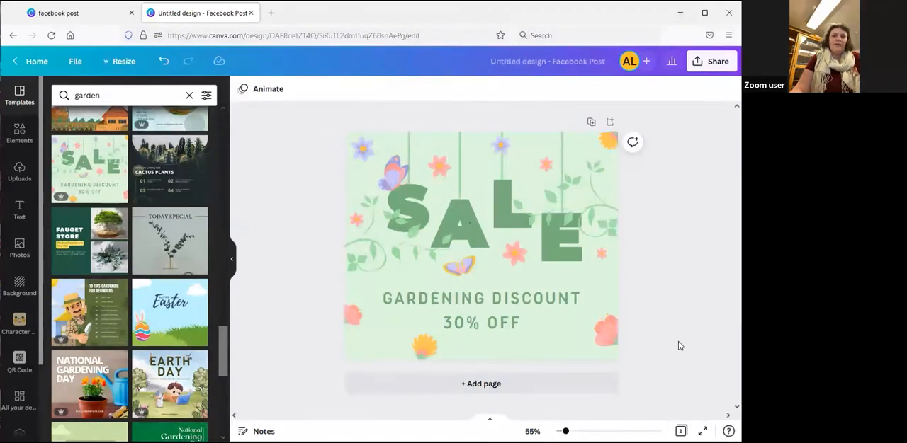
Search the design elements for "garden tools"
click(498, 301)
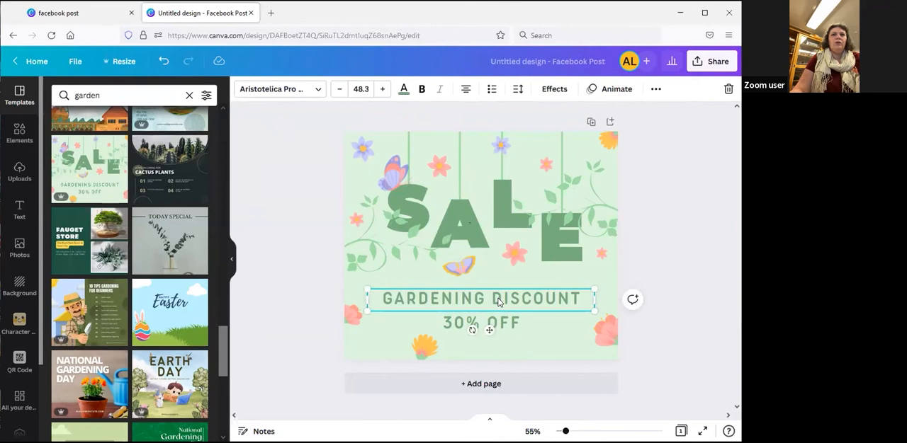
click(19, 135)
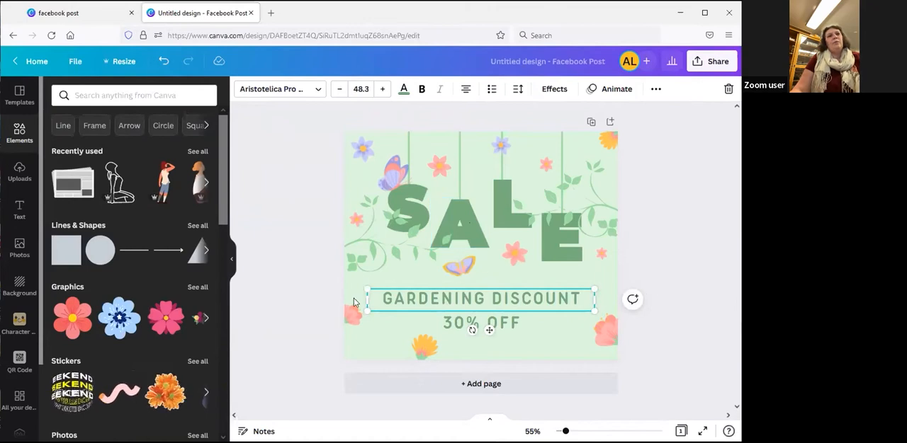
click(303, 300)
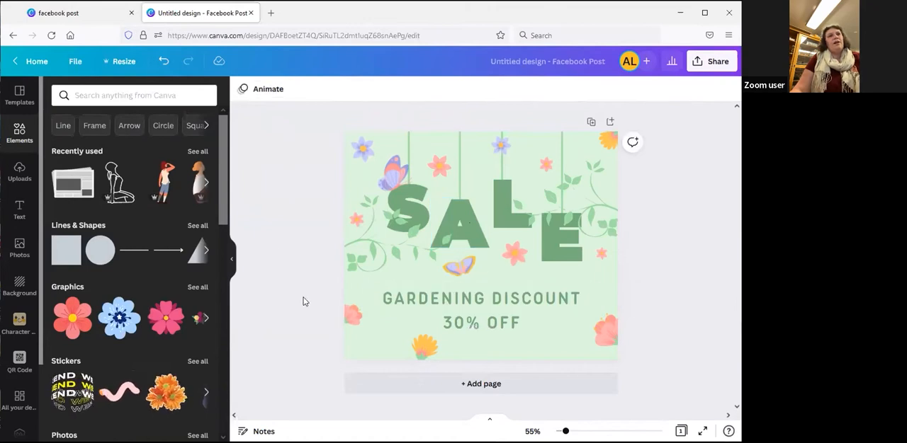
click(109, 95)
text(gard)
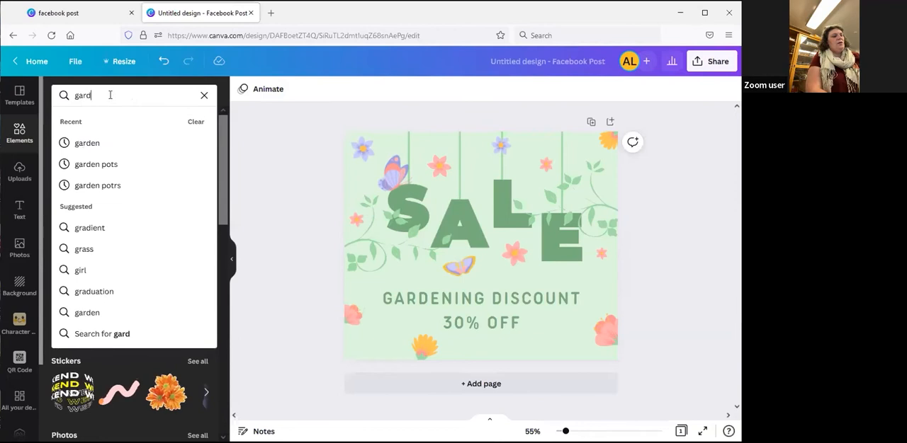
text(en tools)
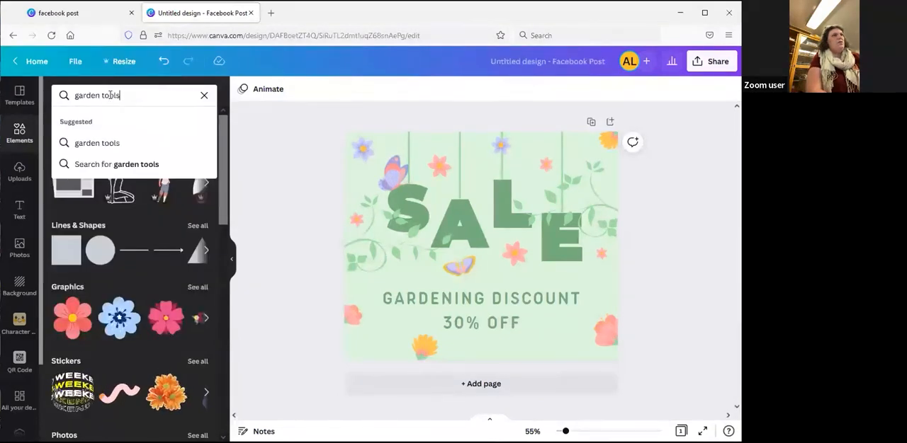
key(Return)
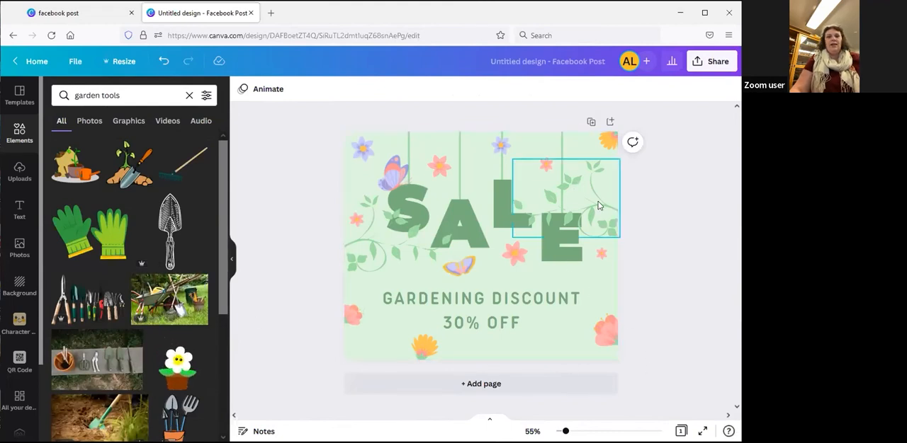
Replace the pink flower in the design's lower-right corner with the teal watering can, scaled down and slightly rotated
click(606, 331)
key(Delete)
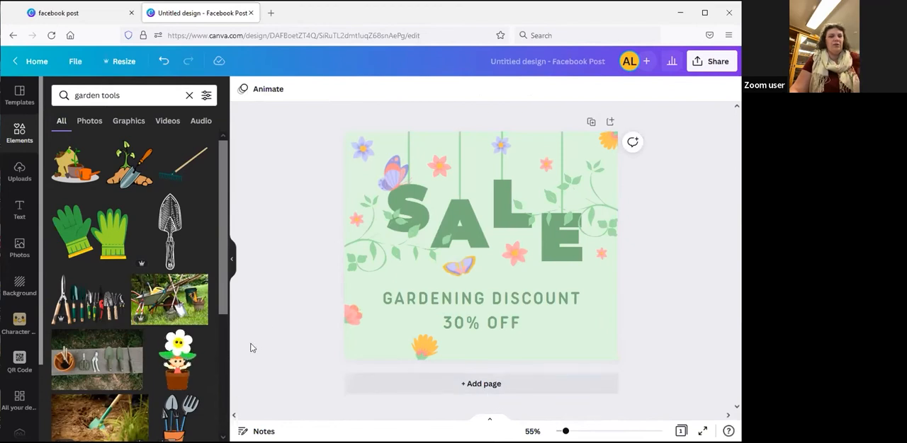
scroll(124, 328, down, 5)
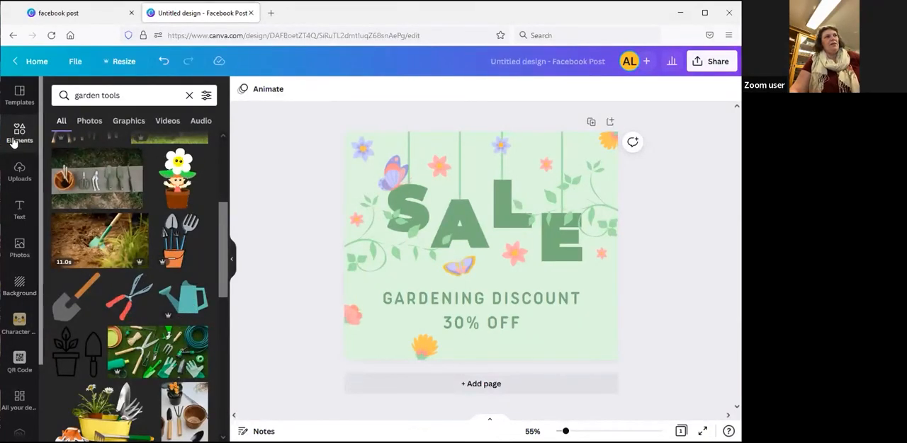
click(189, 303)
drag(492, 257, 553, 324)
drag(557, 373, 544, 371)
drag(514, 271, 543, 303)
click(684, 346)
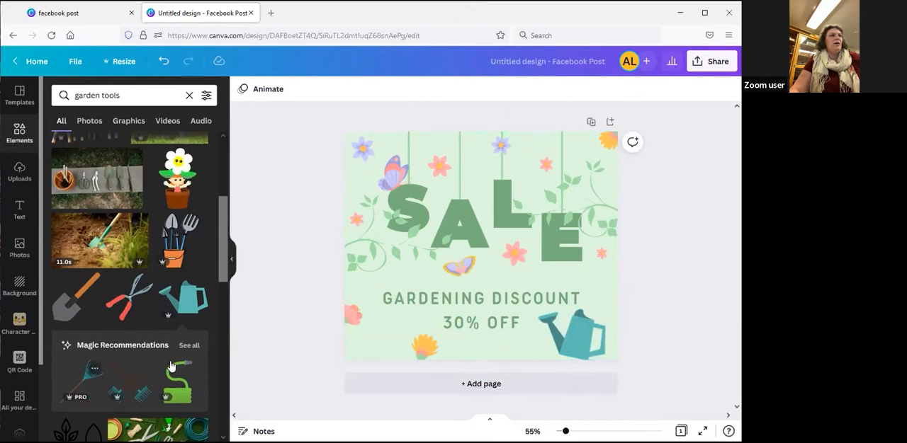
Open all Magic Recommendations for the watering can and look over the matching garden graphics
scroll(153, 362, down, 2)
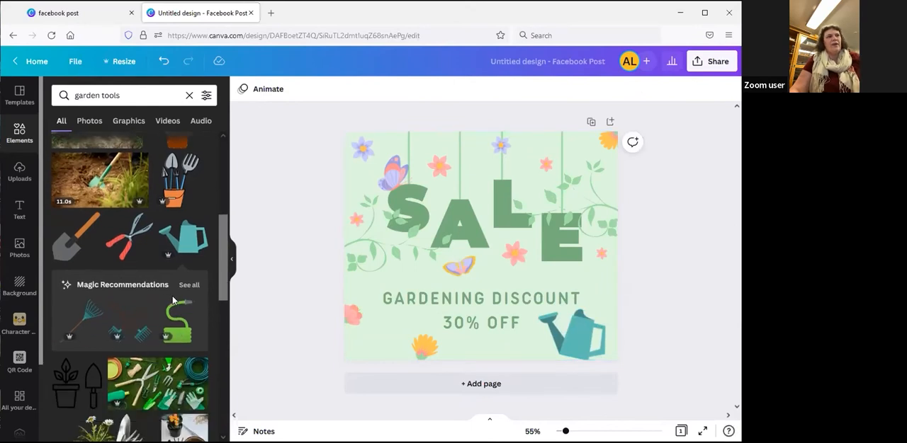
scroll(103, 294, down, 2)
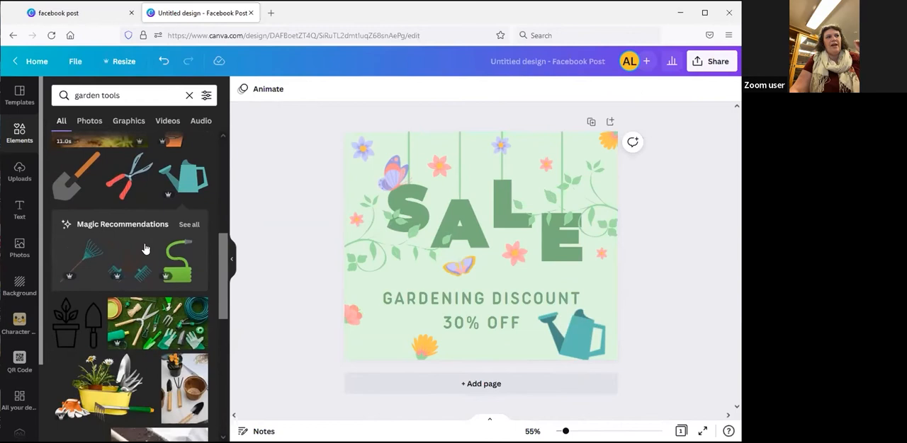
click(187, 228)
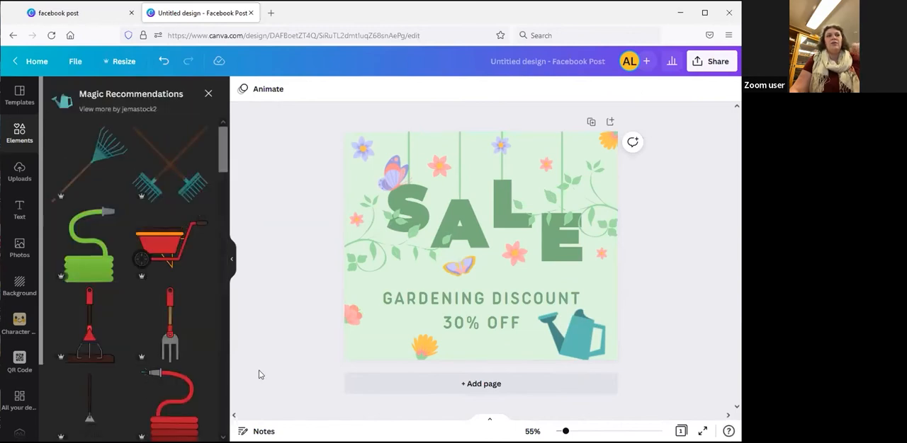
scroll(130, 337, down, 10)
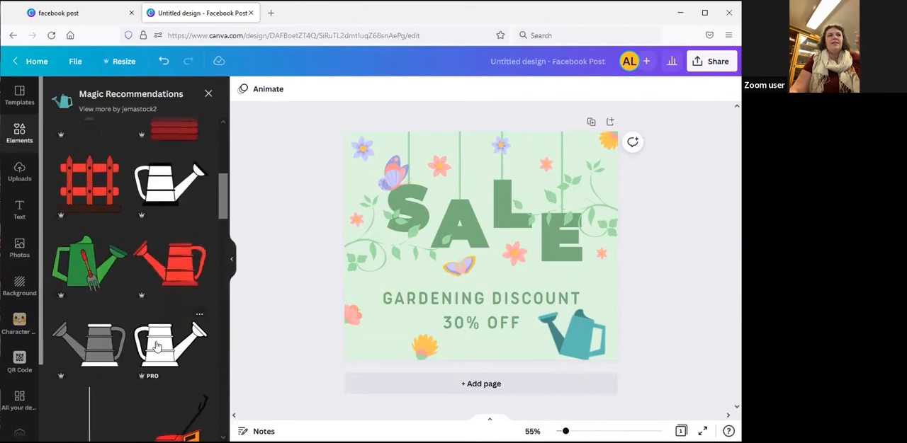
scroll(156, 346, down, 8)
scroll(135, 352, down, 7)
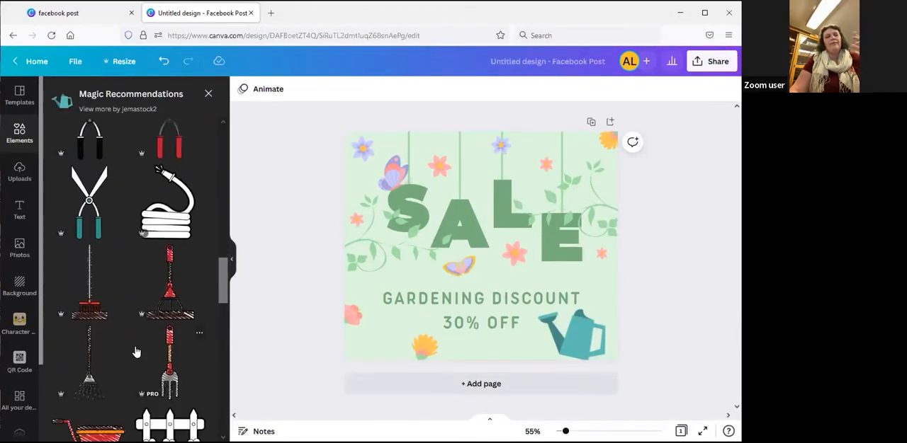
scroll(137, 352, down, 6)
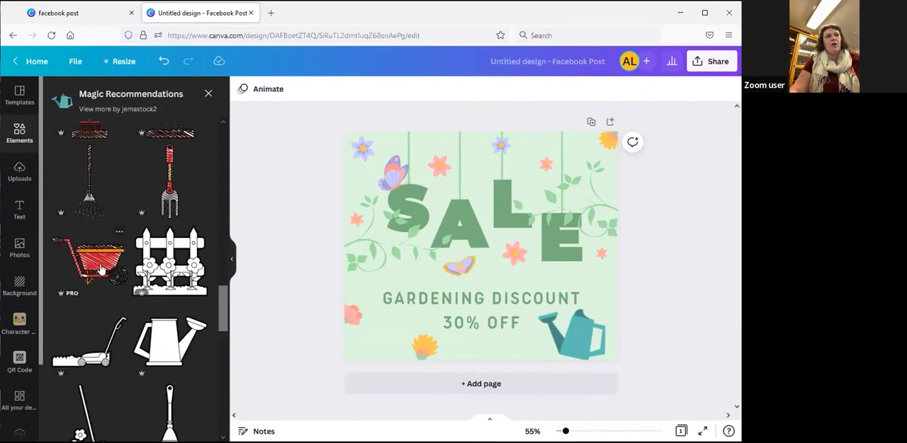
scroll(101, 270, up, 7)
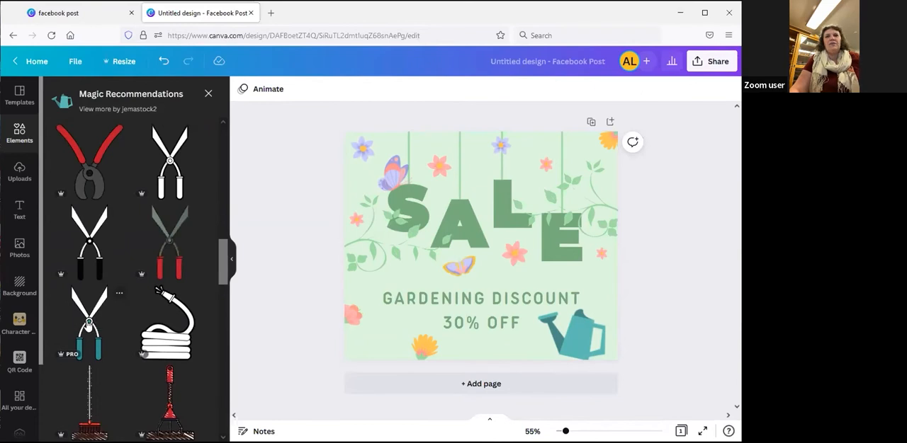
Try the teal-handled garden shears on the design and delete them again
click(92, 329)
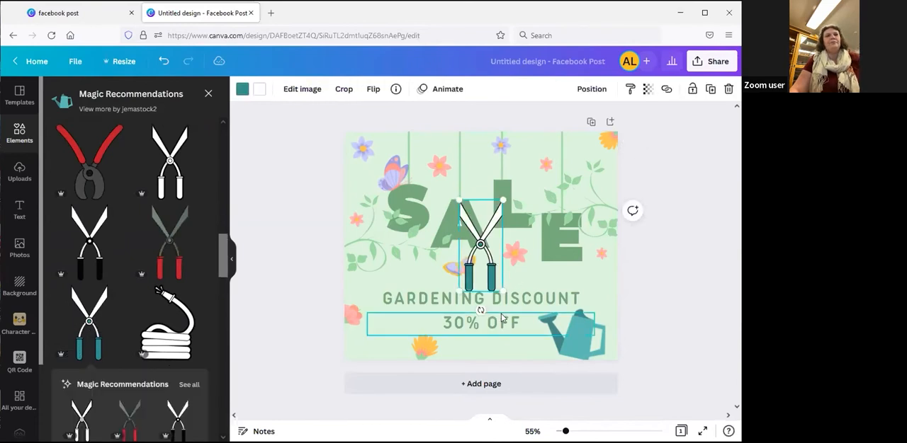
key(Delete)
Add the green garden hose from the Magic Recommendations and place it in the design's lower-left corner
scroll(143, 290, up, 5)
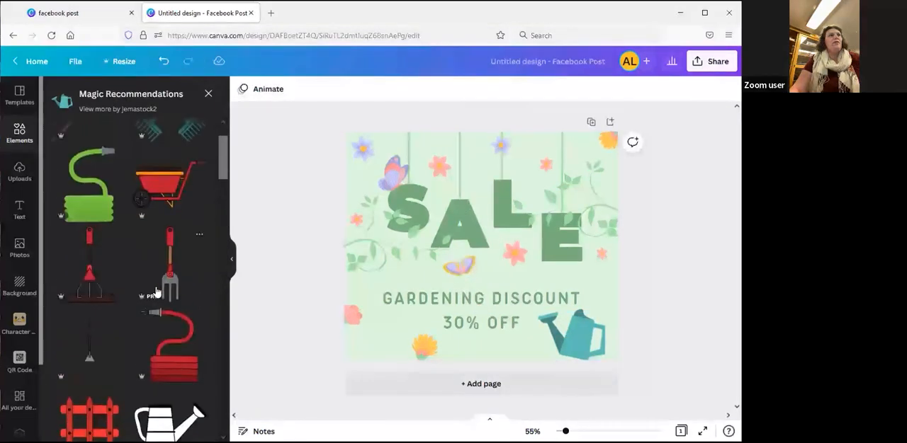
click(97, 272)
drag(480, 276, 388, 336)
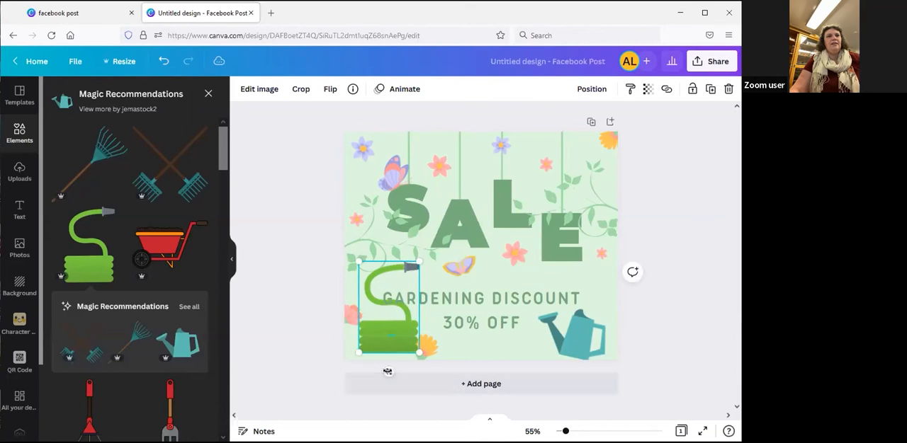
drag(388, 345, 385, 343)
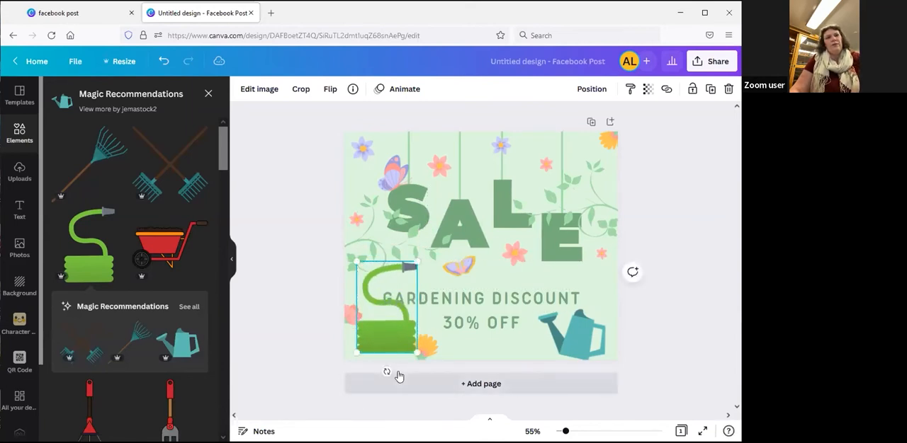
Tilt the green hose slightly counterclockwise and scale it down to about 166 × 251 in the lower-left corner
drag(385, 372, 469, 227)
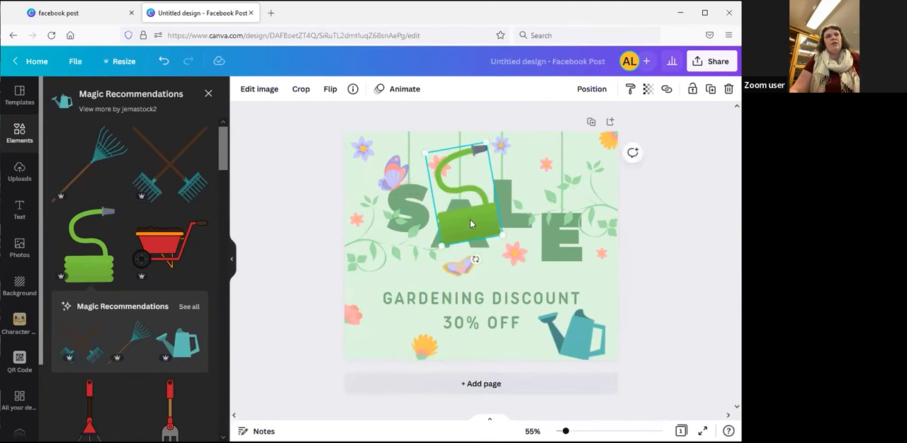
drag(476, 222, 395, 338)
drag(402, 252, 391, 276)
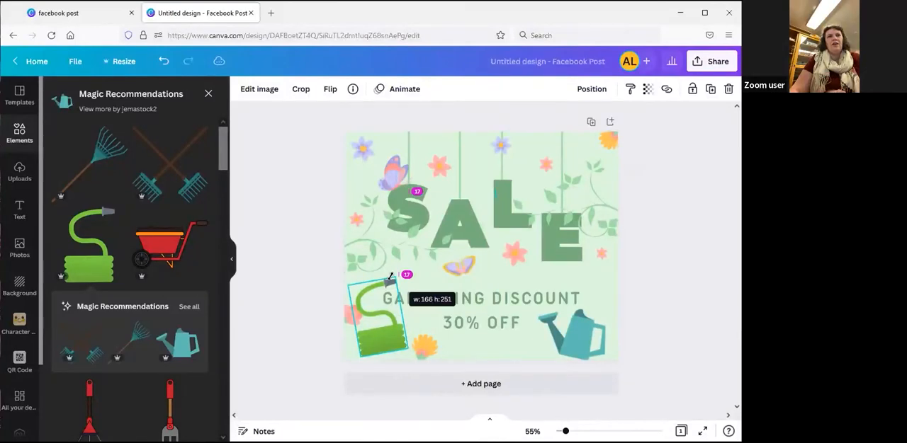
drag(390, 276, 391, 276)
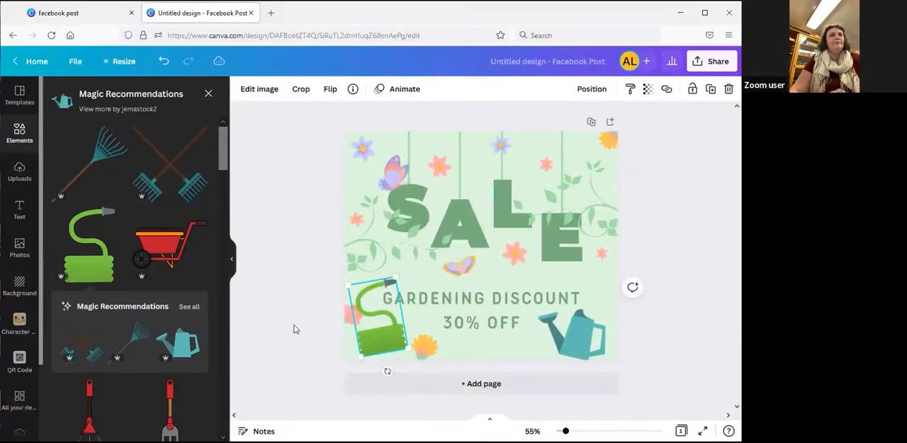
Look over the image editing effects offered for the green hose, including Smartmockups and the suggested filters
click(296, 329)
click(381, 347)
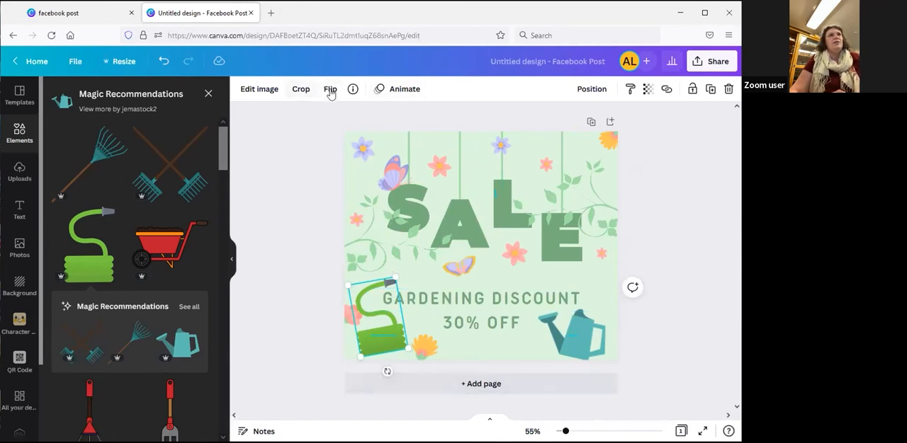
click(257, 92)
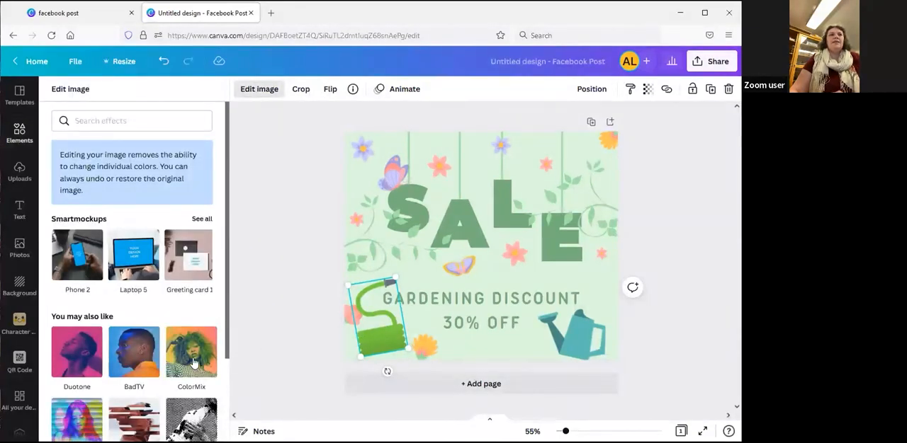
scroll(164, 368, down, 3)
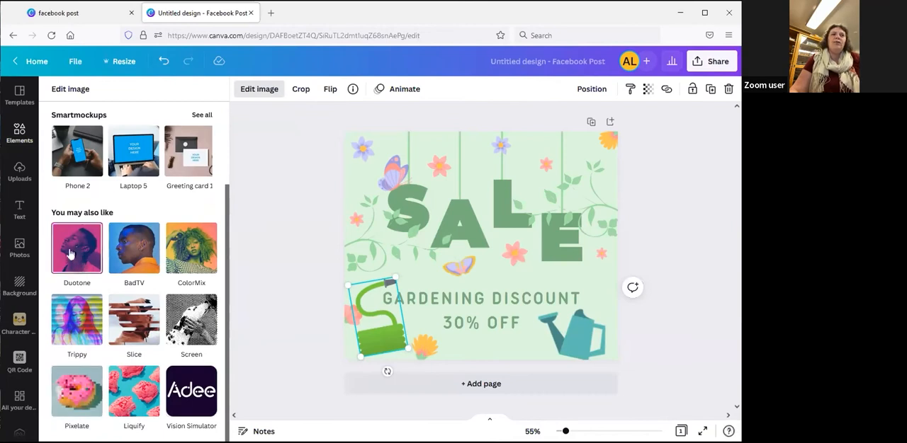
scroll(132, 371, up, 2)
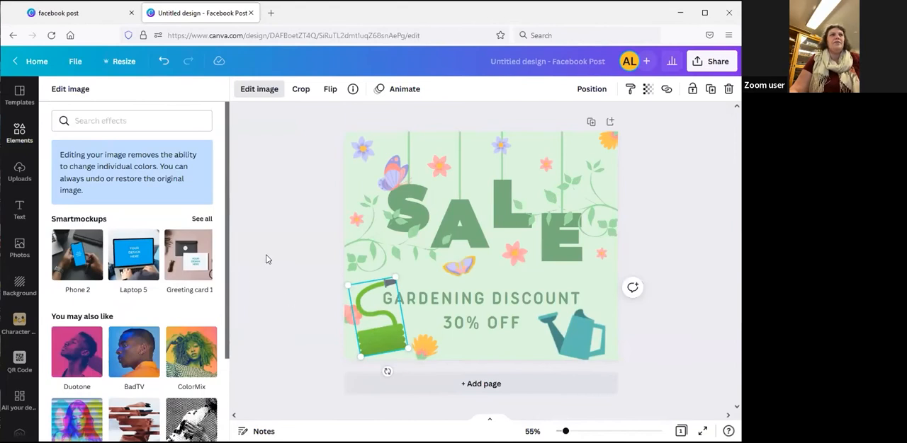
click(261, 90)
Try flipping the green hose horizontally and flip it back to its original direction
click(328, 90)
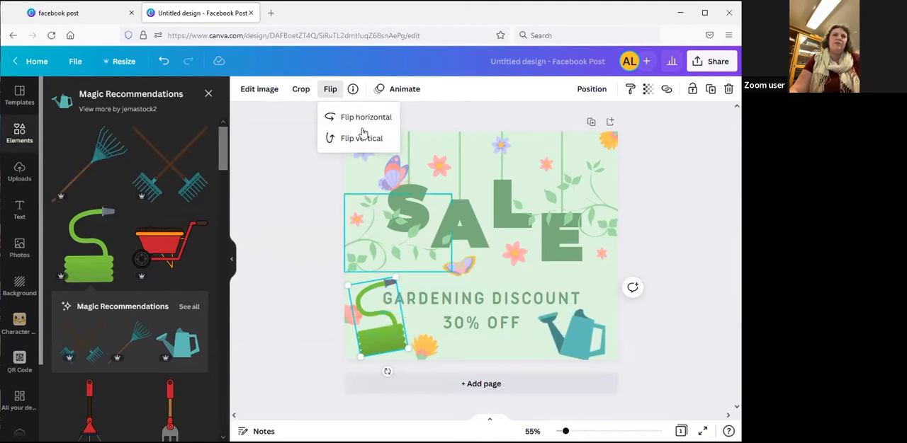
click(379, 121)
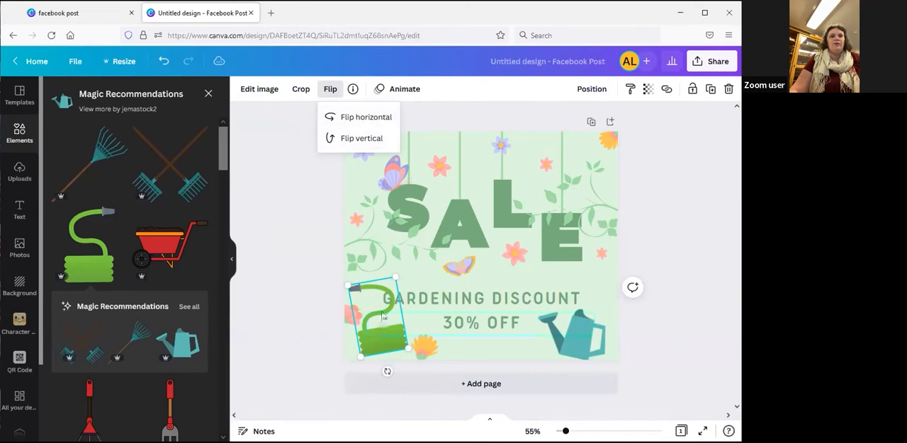
click(381, 121)
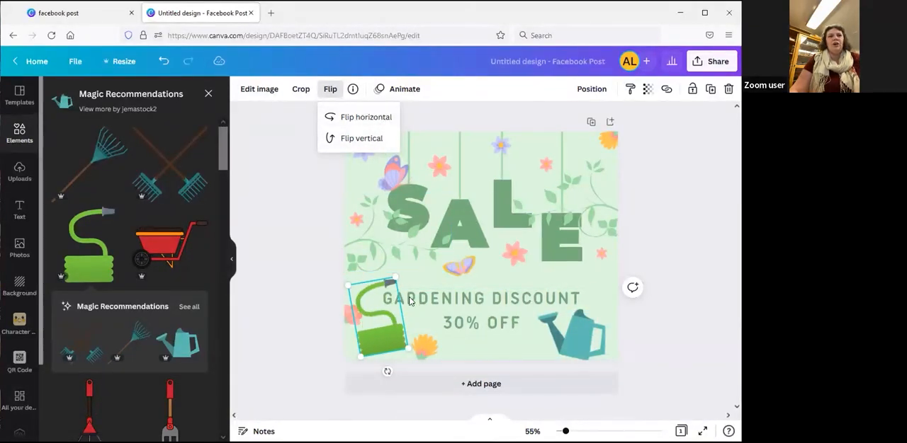
click(294, 337)
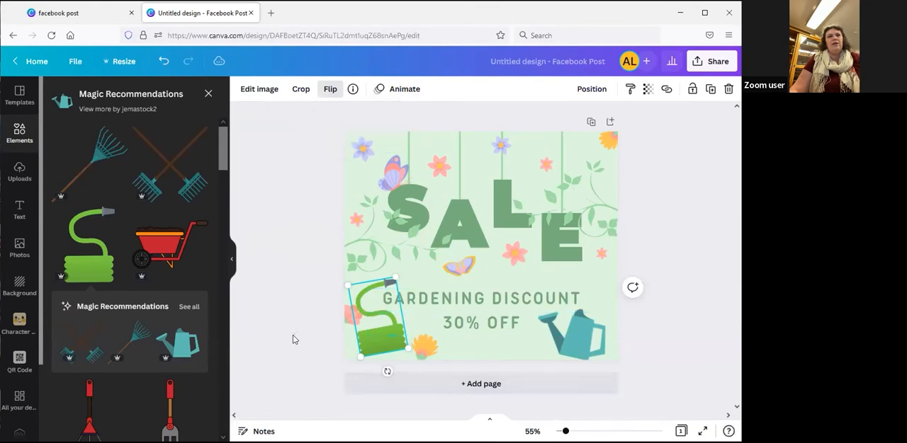
click(292, 344)
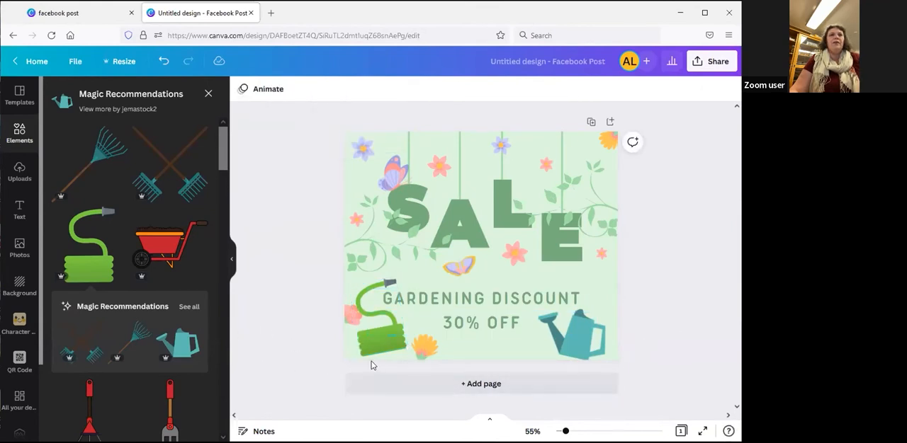
Try cropping the green hose graphic down to just its coiled base
click(380, 342)
click(300, 91)
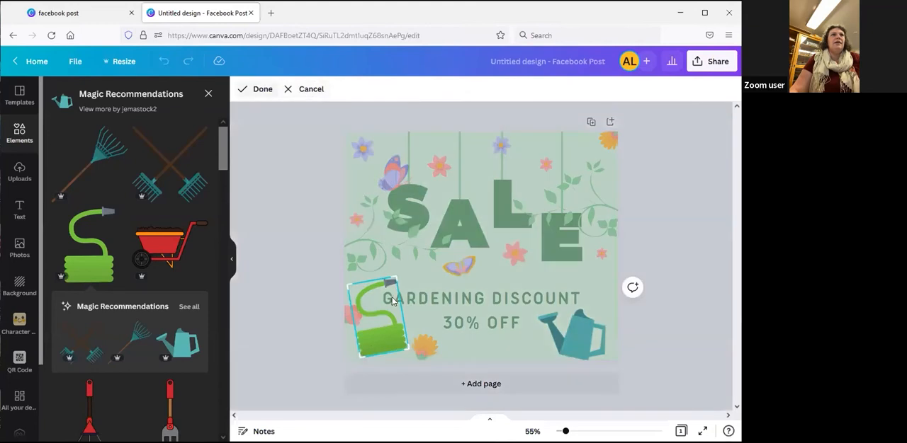
drag(393, 280, 400, 317)
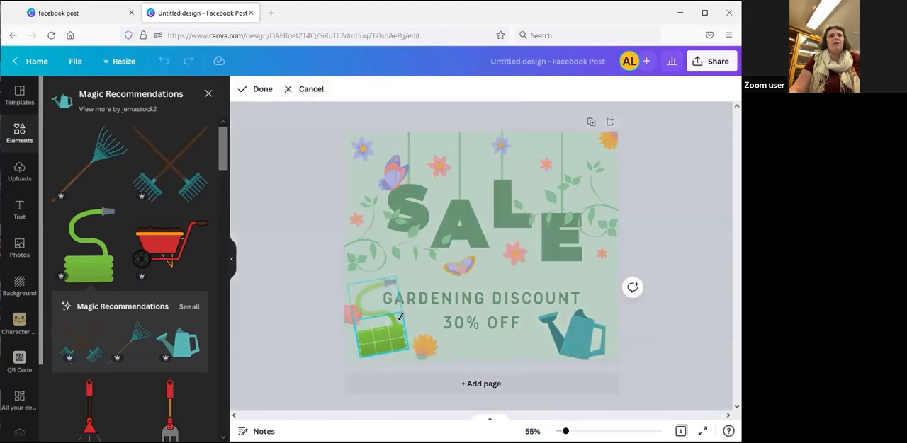
click(300, 350)
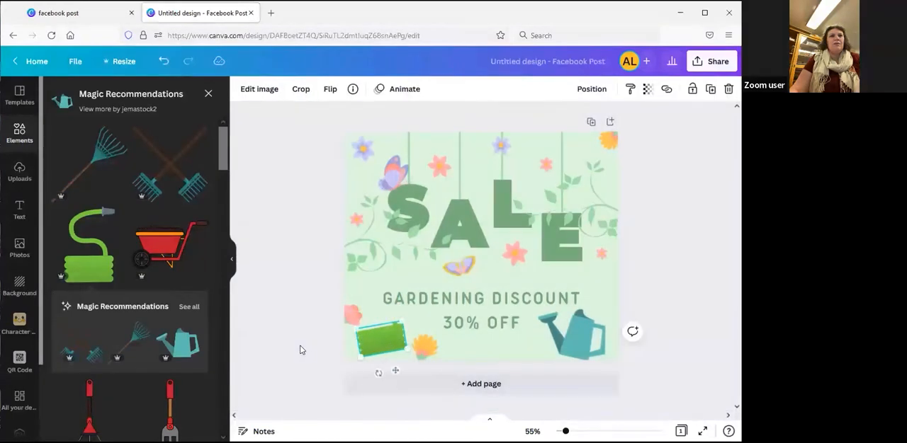
click(294, 343)
Extend the hose graphic's crop back to the full image, including the nozzle
click(378, 342)
click(301, 90)
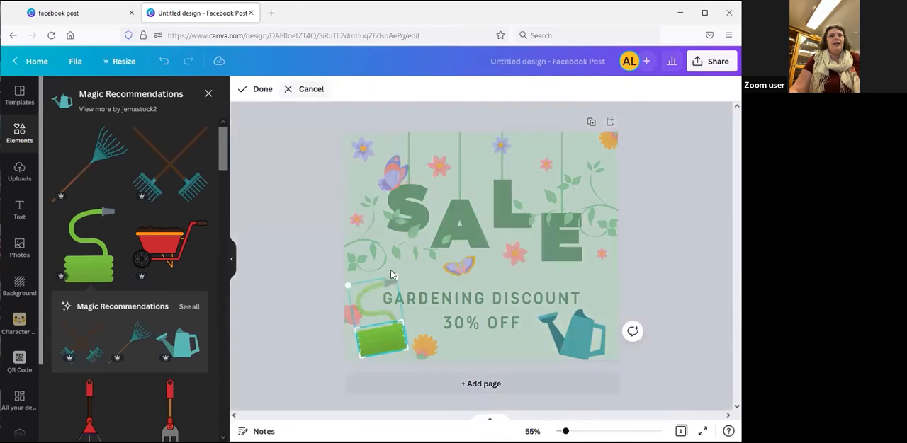
drag(401, 320, 399, 270)
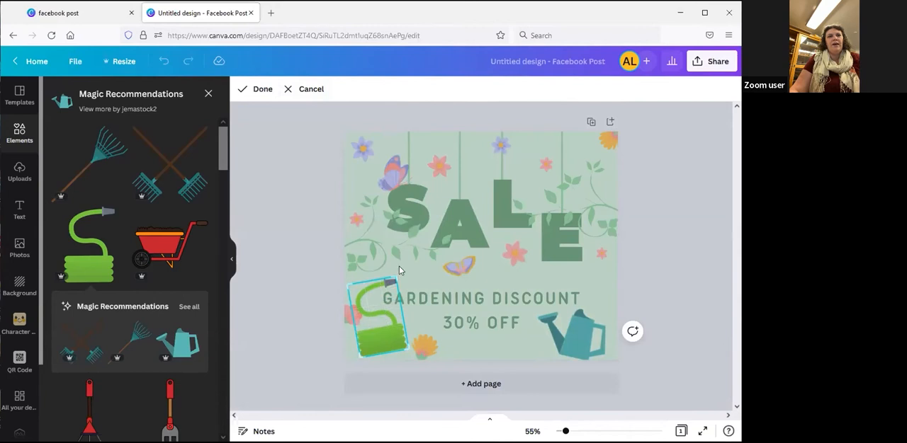
click(306, 263)
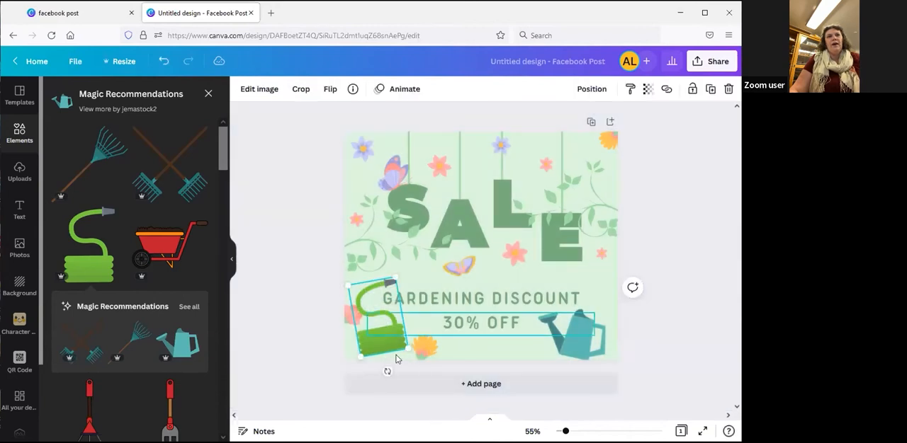
click(298, 341)
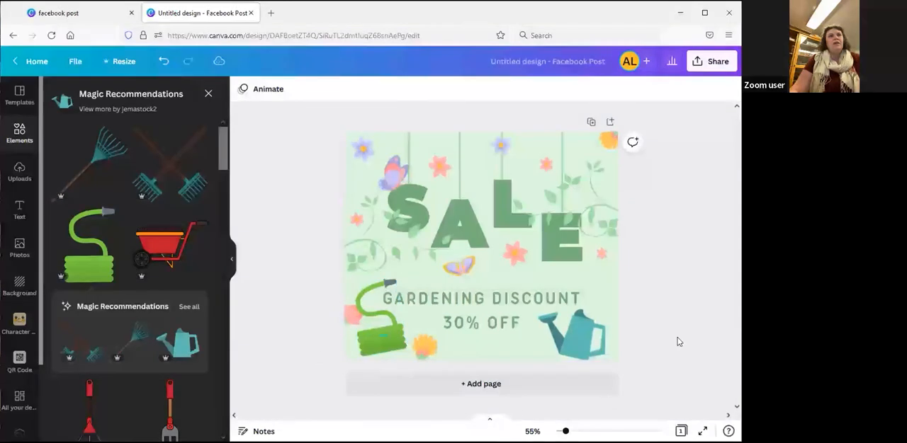
Replace the "GARDENING DISCOUNT" text with "MAY 28TH 2022"
click(502, 301)
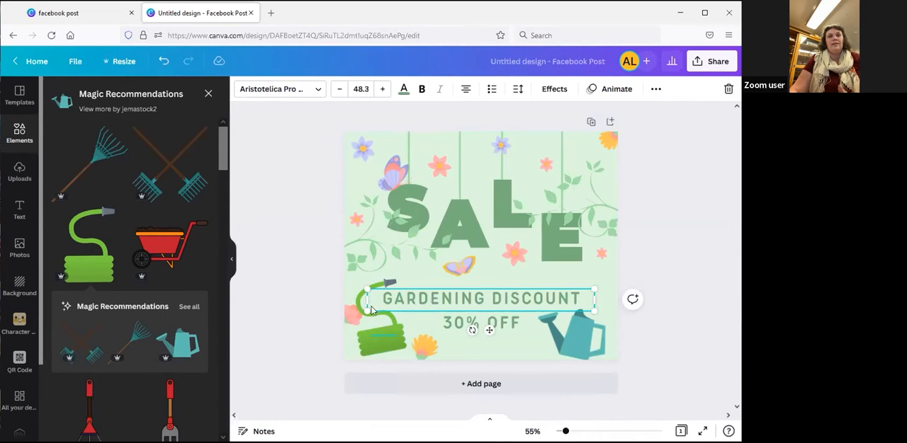
double_click(478, 298)
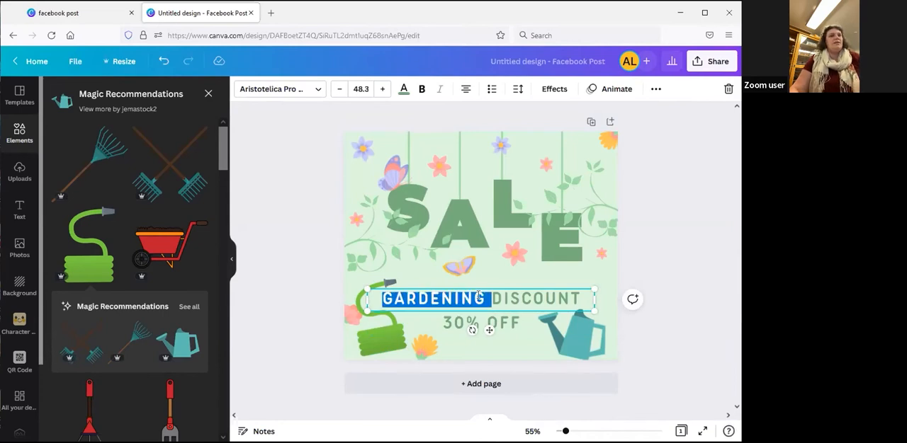
key(ctrl+a)
text(MAY)
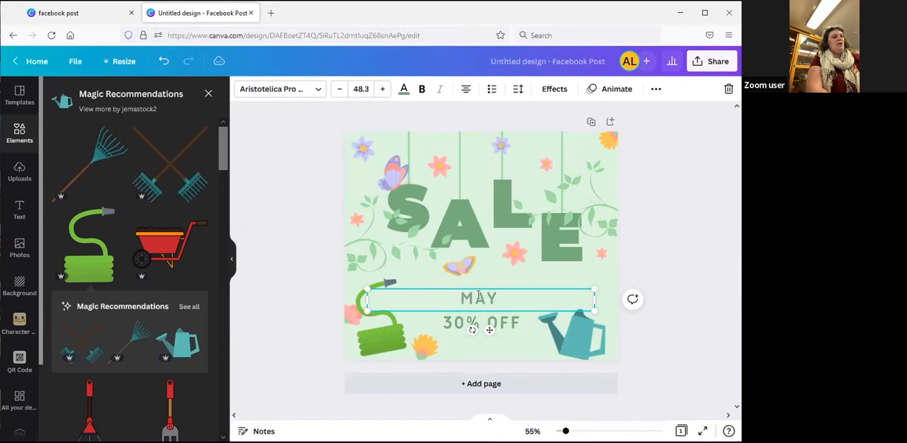
text( 28TH)
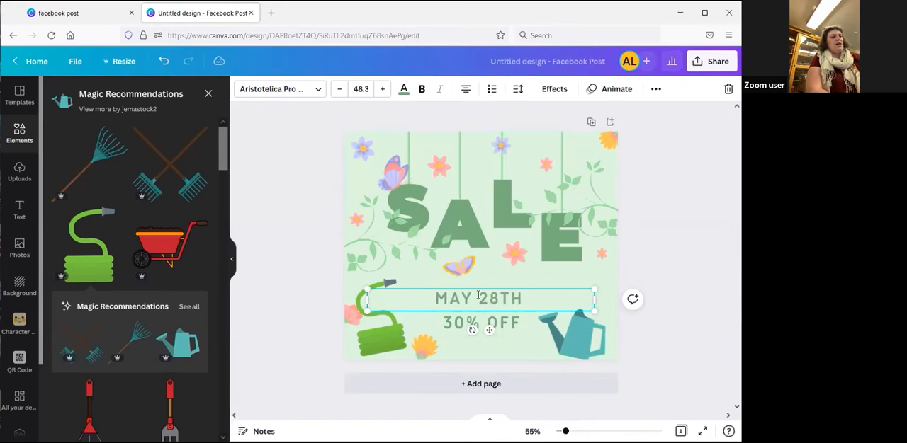
text( 2022)
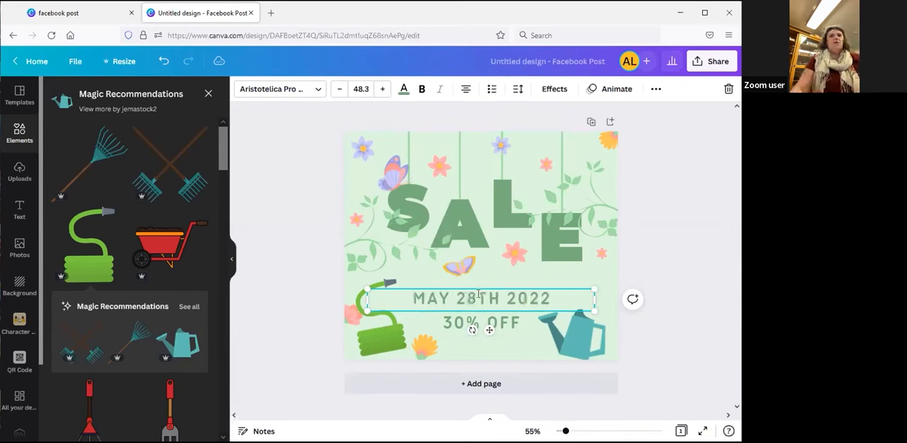
click(671, 361)
Replace the "30% OFF" text with "ARGYLE FREE LIBRARY"
double_click(491, 323)
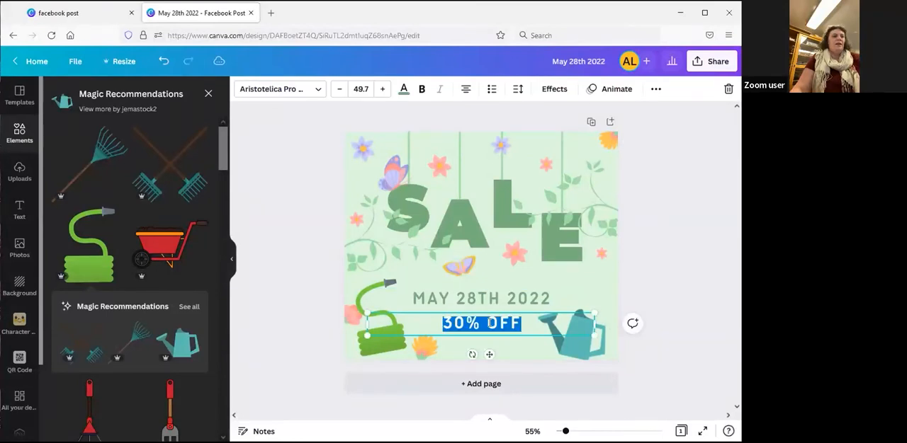
text(ARGYLE FR)
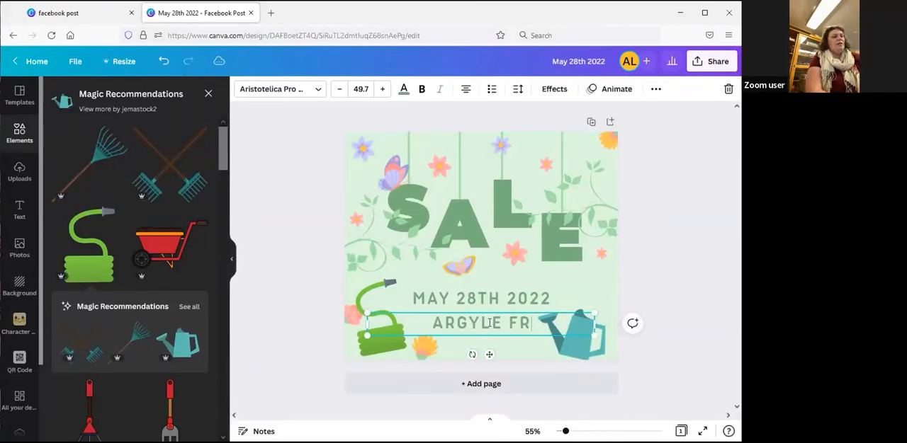
text(EE LIBRAR)
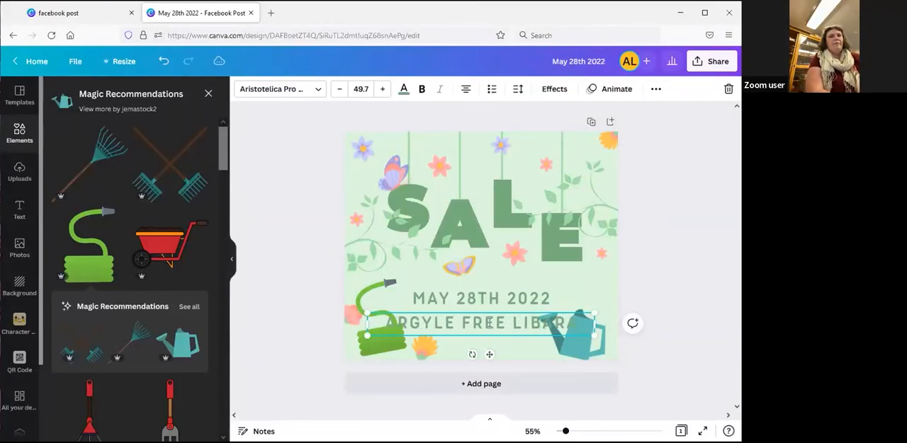
key(BackSpace)
key(BackSpace)
key(BackSpace)
key(BackSpace)
key(BackSpace)
text(IBRAR)
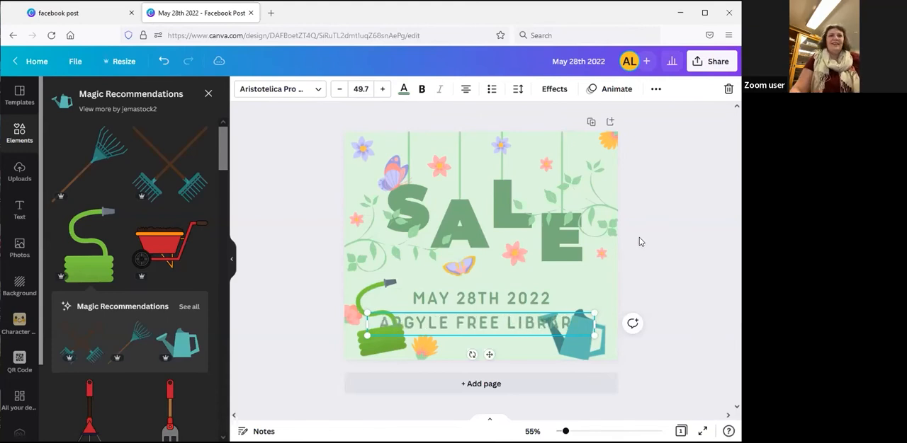
click(669, 266)
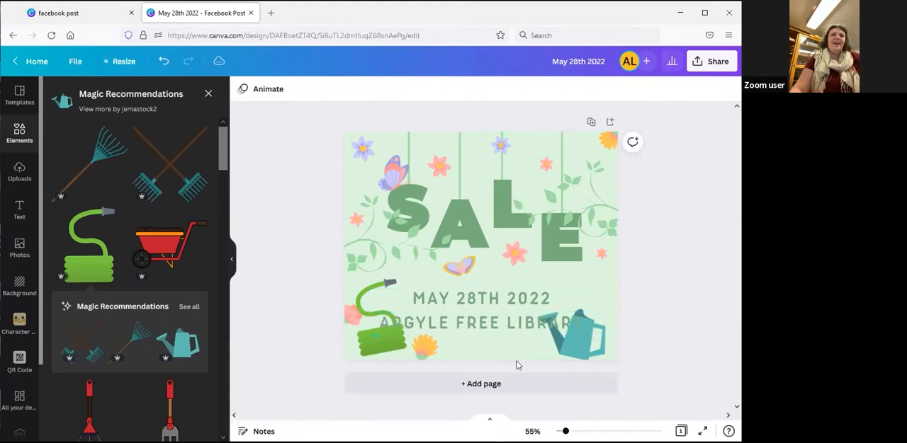
Move the SALE letters together with their strings, vines, flowers and butterflies upward, away from the date text
click(486, 327)
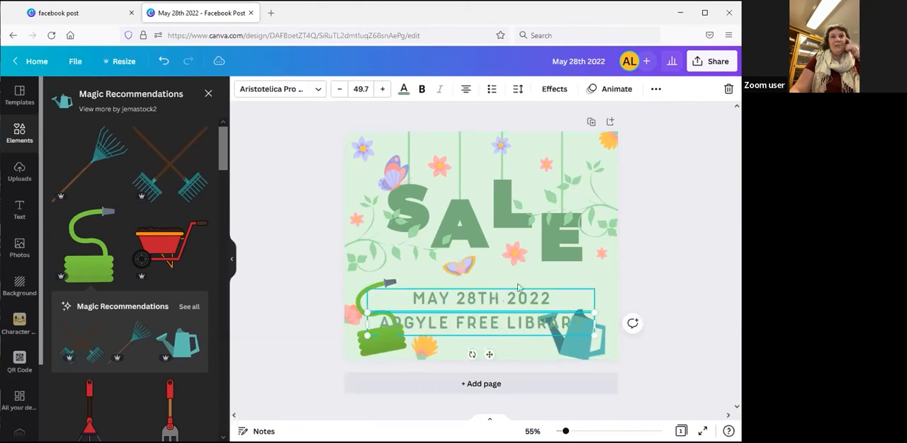
drag(322, 142, 632, 274)
key(Up)
key(Up)
key(Up)
key(Up)
key(Up)
key(Up)
key(Up)
key(Up)
key(Up)
key(Up)
key(Up)
key(Up)
key(Up)
key(Up)
key(Up)
key(Up)
key(Up)
key(Up)
key(Up)
key(Up)
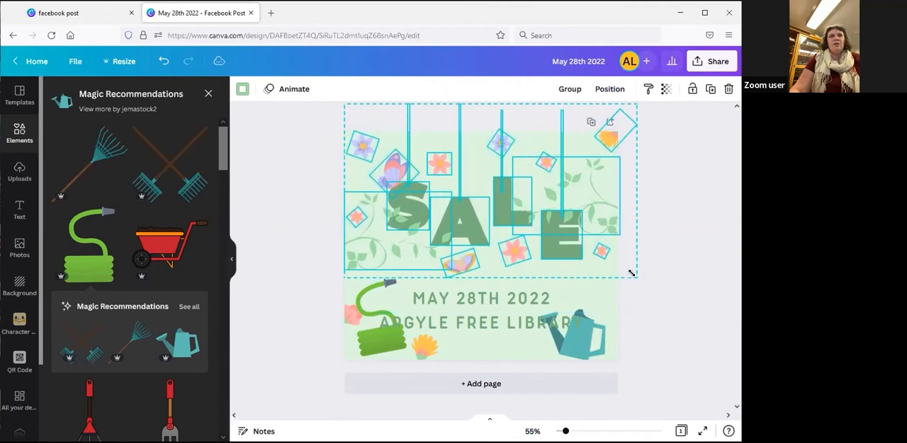
key(Up)
key(Up)
key(Up)
key(Up)
key(Up)
key(Up)
key(Up)
key(Up)
key(Up)
key(Up)
key(Up)
key(Up)
key(Up)
key(Up)
key(Up)
key(Up)
key(Up)
key(Up)
key(Up)
key(Up)
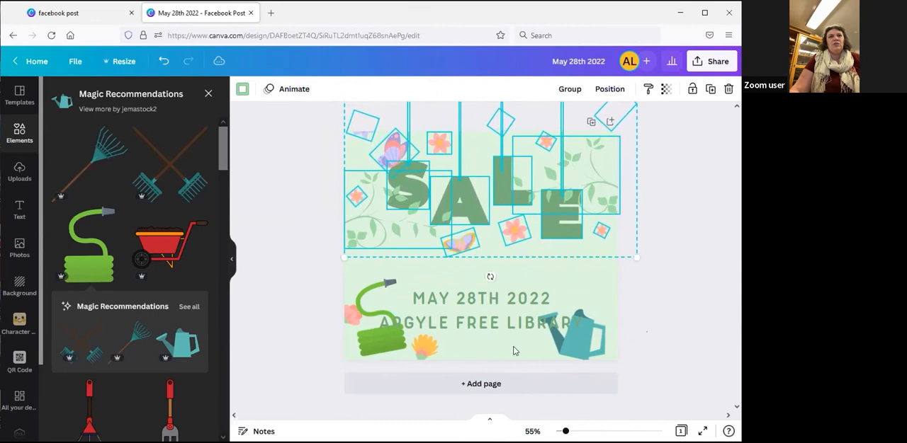
Move the "ARGYLE FREE LIBRARY" text above the "MAY 28TH 2022" line
click(488, 277)
drag(469, 331, 469, 275)
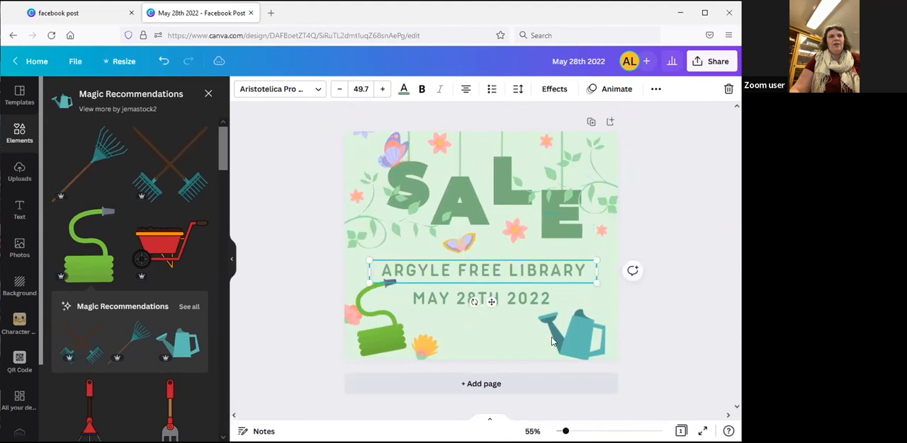
click(667, 352)
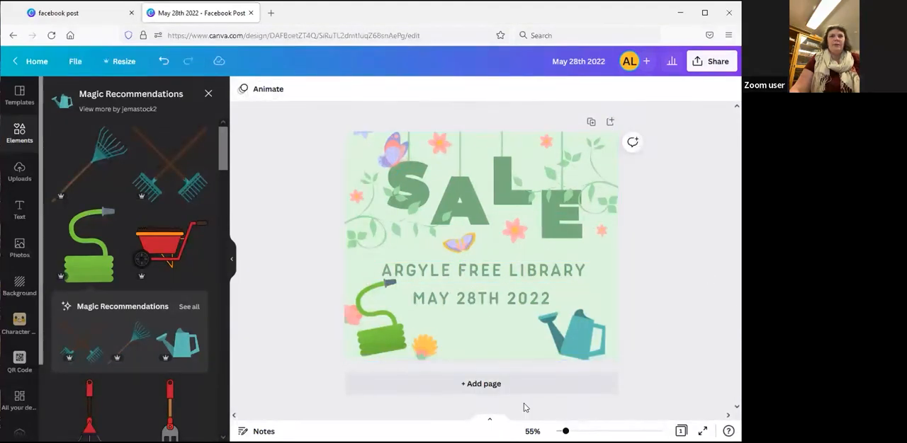
Move the hose graphic upward, beside the library name and date
click(383, 333)
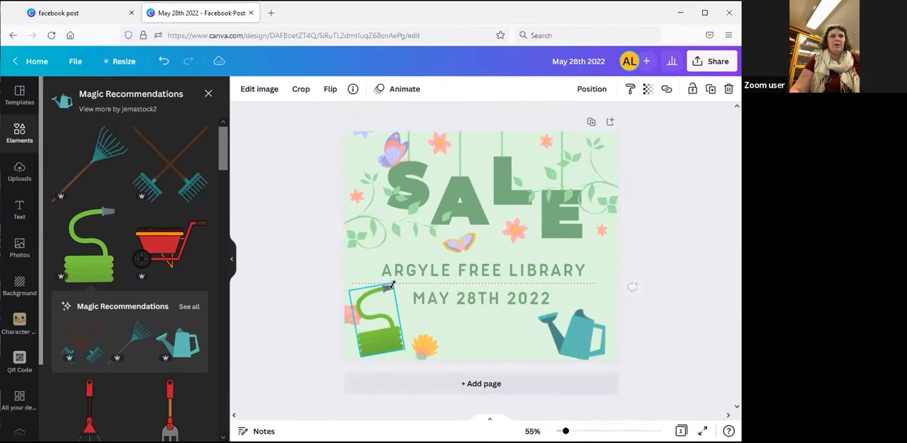
drag(385, 344, 384, 310)
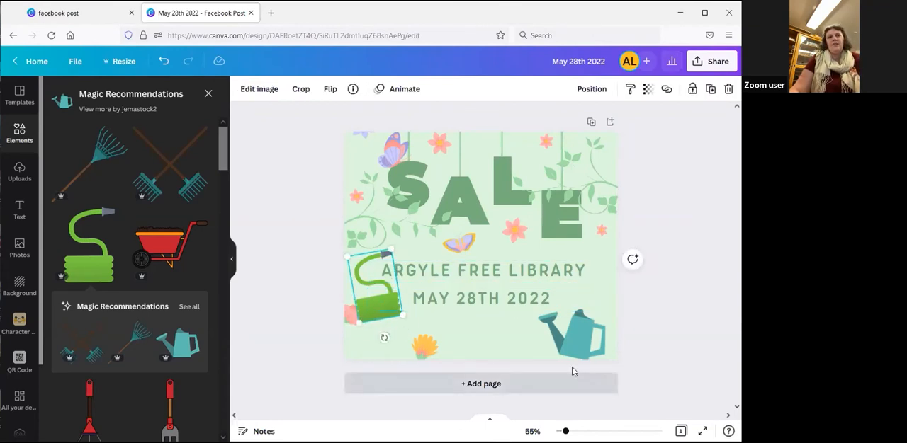
click(511, 352)
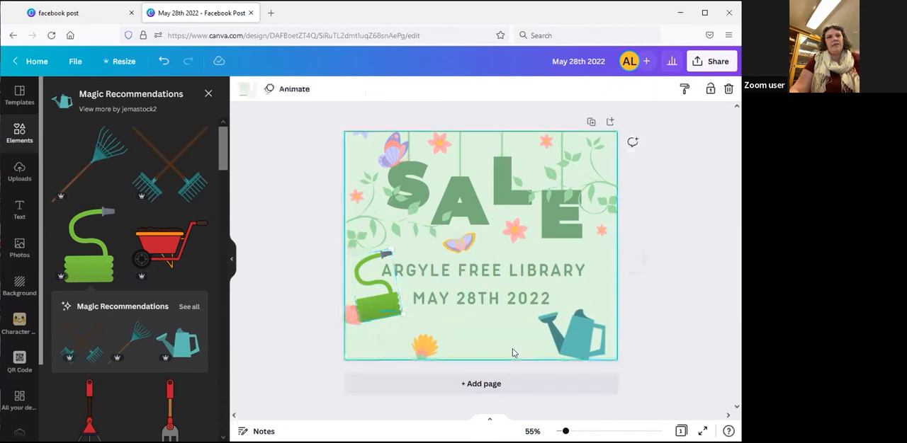
Delete the hose and watering can graphics from the post
click(373, 319)
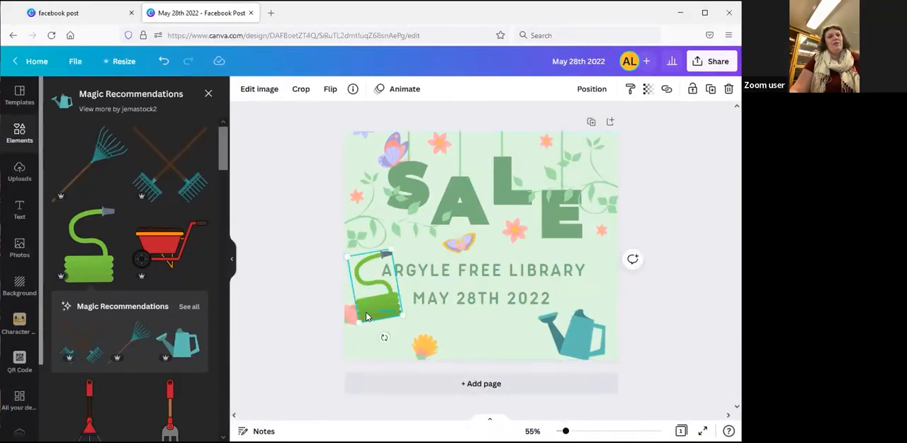
click(466, 361)
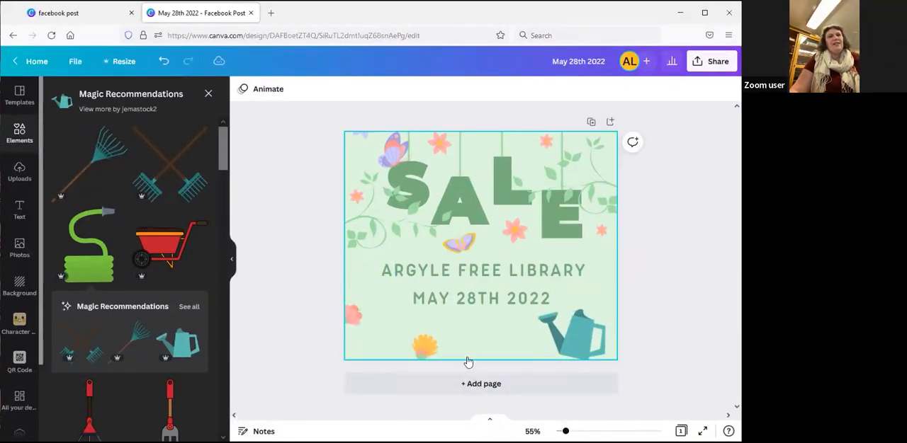
click(575, 345)
key(Delete)
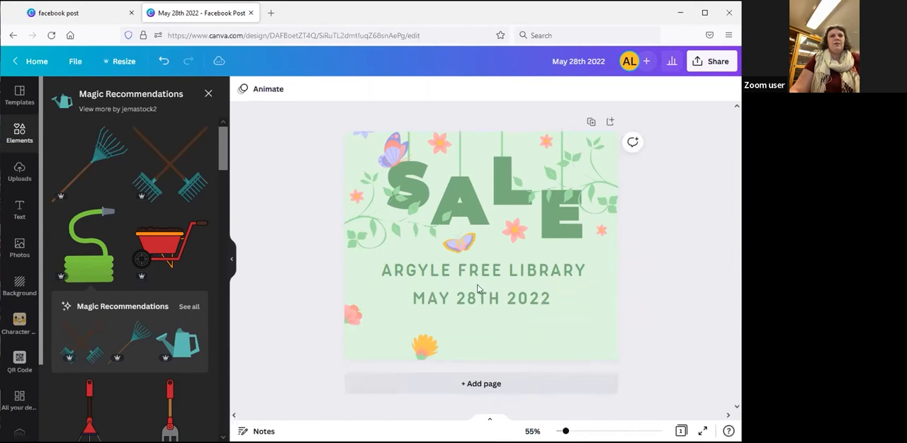
Enlarge the library name and date text together so they span nearly the full page width
click(498, 300)
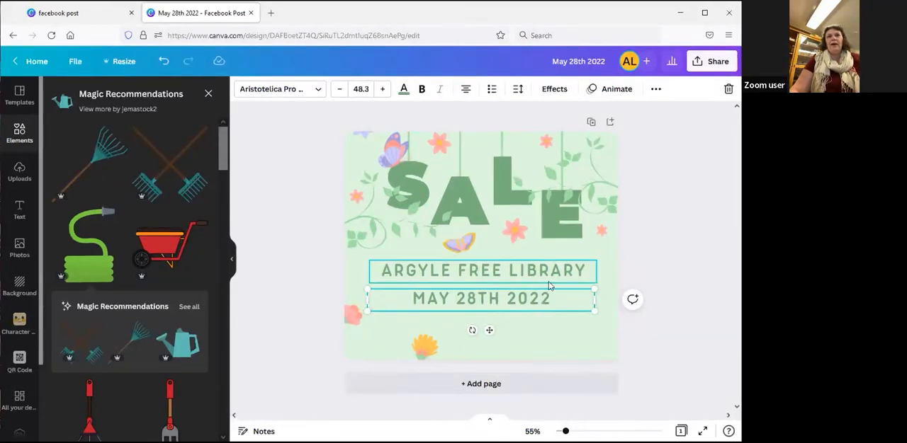
shift+click(506, 272)
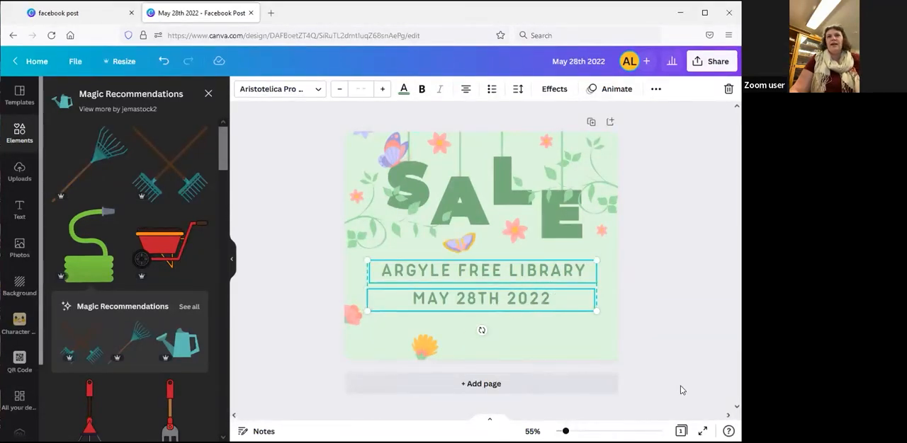
drag(603, 316, 626, 320)
drag(366, 316, 337, 330)
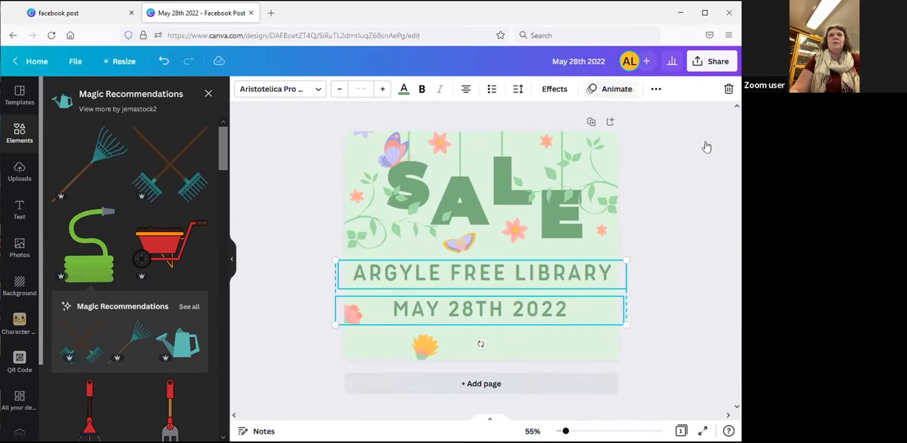
Try turning uppercase off and underlining on for the library name and date, restoring the original formatting each time
click(655, 90)
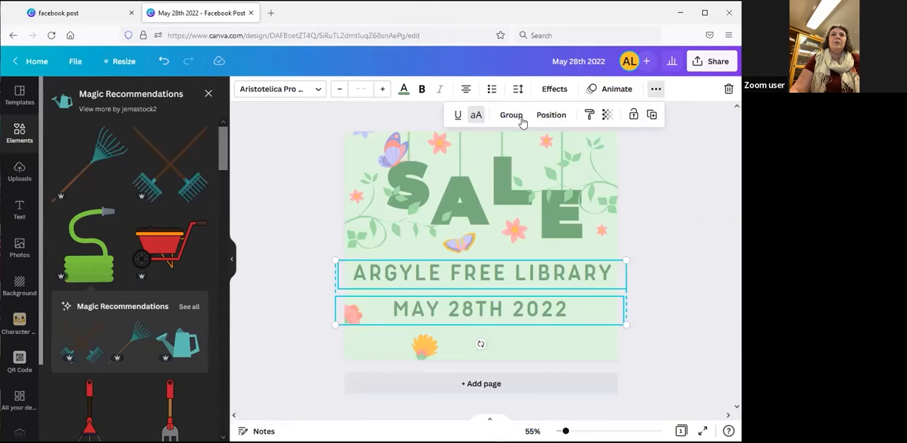
click(476, 116)
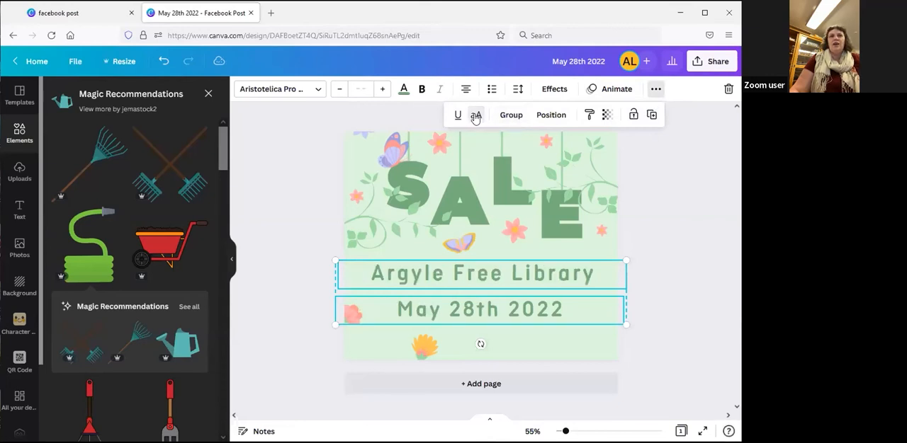
click(475, 116)
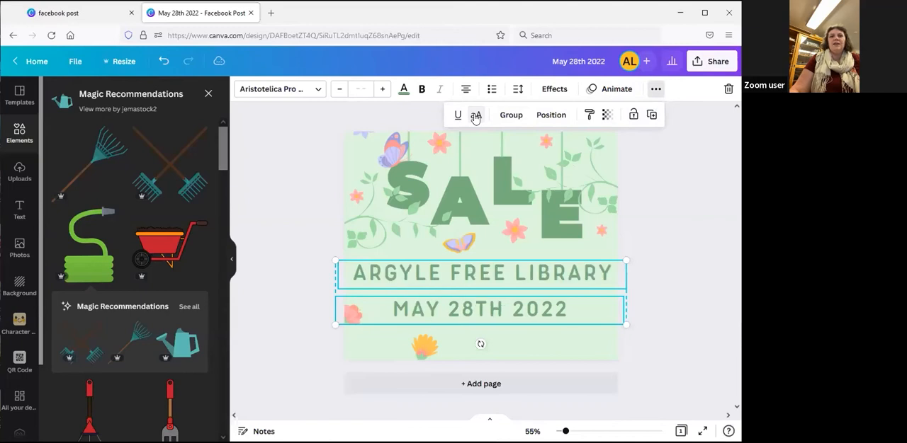
click(457, 117)
click(457, 116)
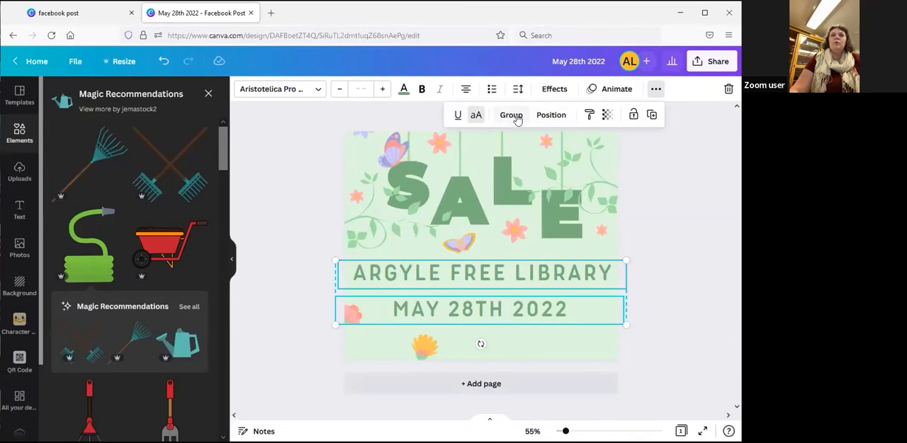
Center-align the library name and date with each other and shift them slightly down, centered on the page
click(554, 116)
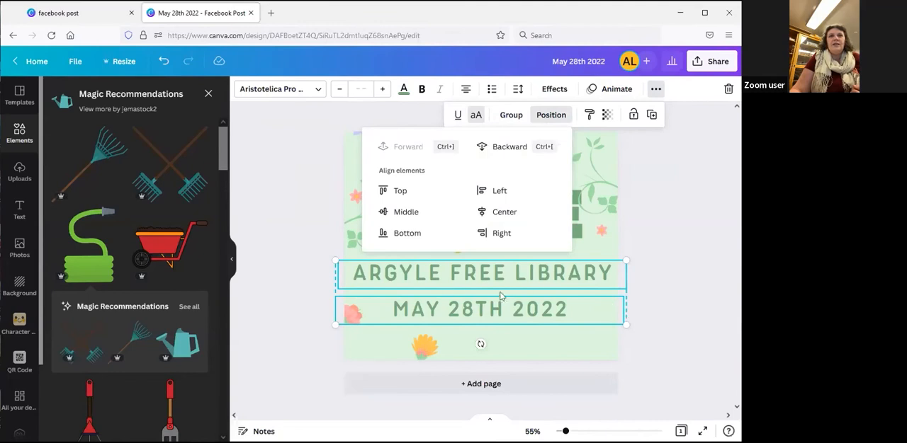
click(500, 217)
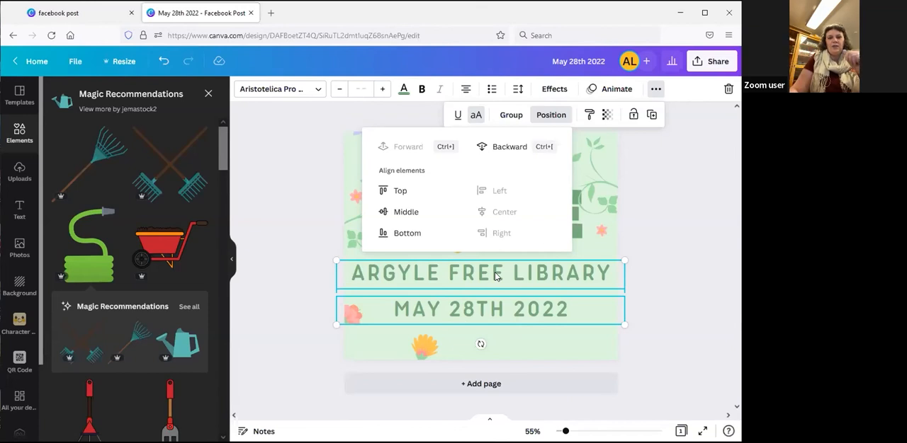
drag(486, 282, 486, 284)
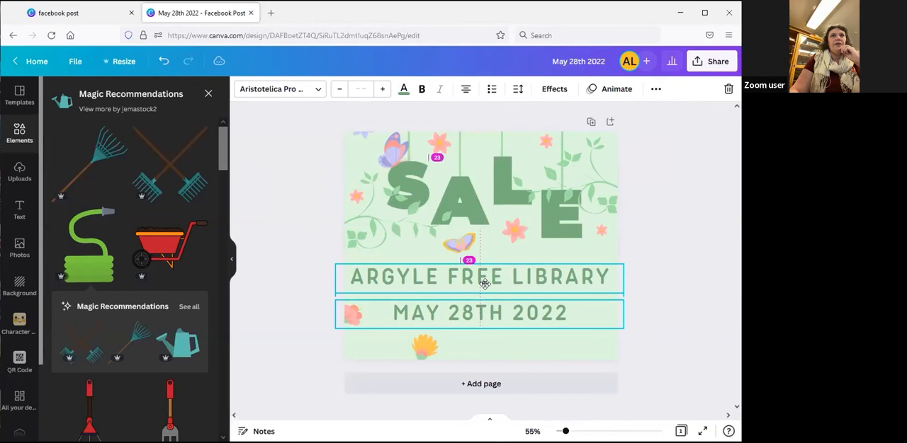
click(694, 332)
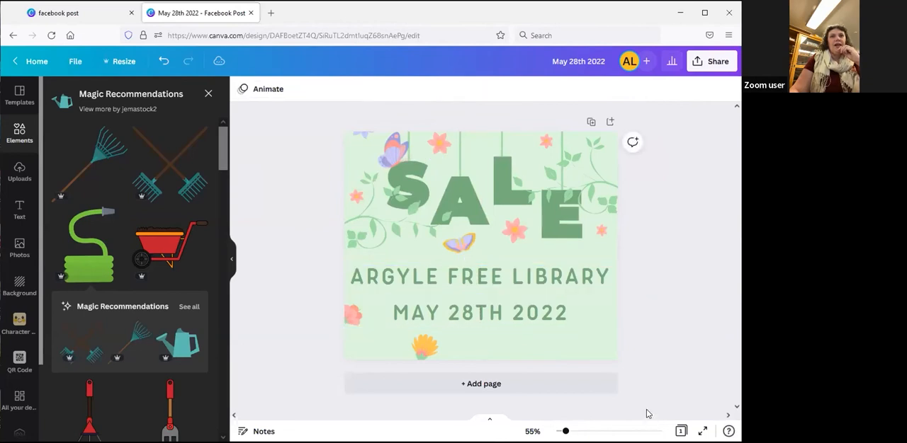
Insert the uploaded white-background Argyle Free Library logo and shrink it to a small badge over the date
click(19, 209)
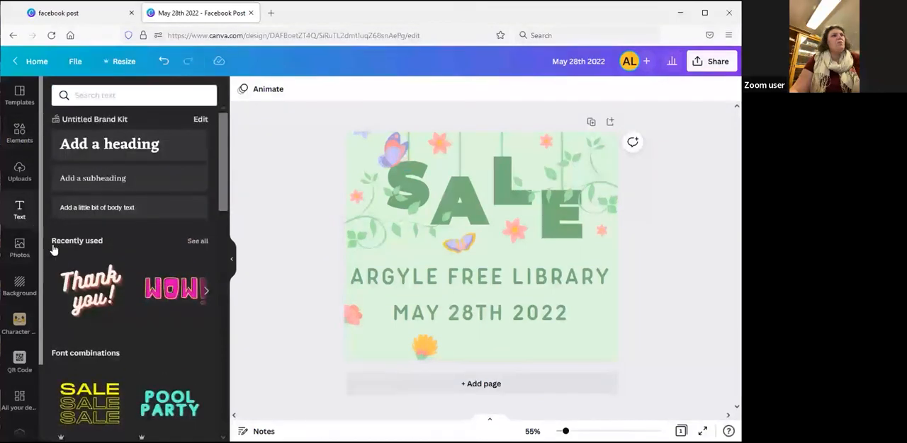
click(19, 176)
scroll(154, 306, down, 10)
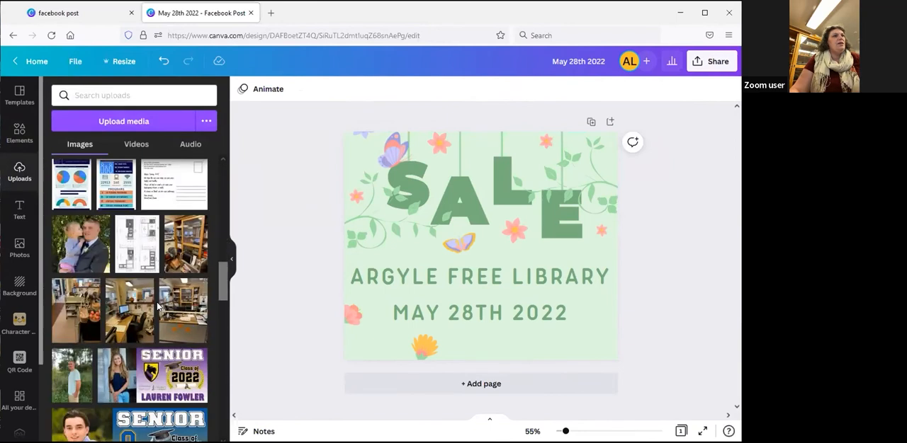
scroll(156, 301, down, 3)
click(88, 314)
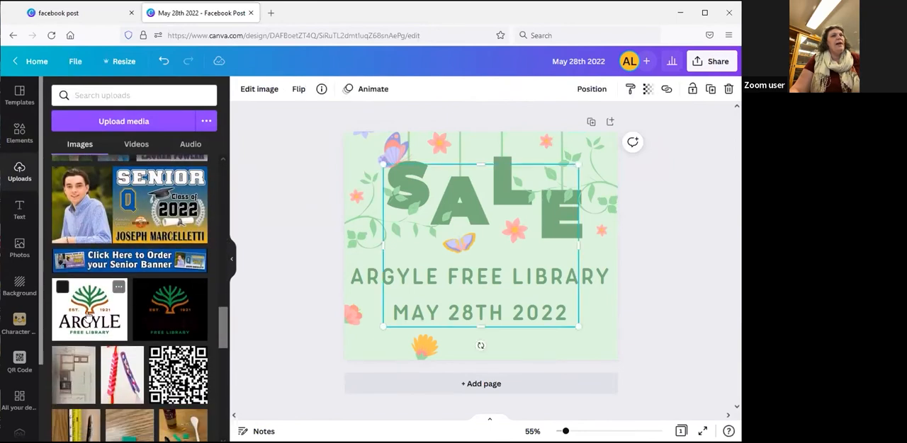
drag(383, 164, 523, 283)
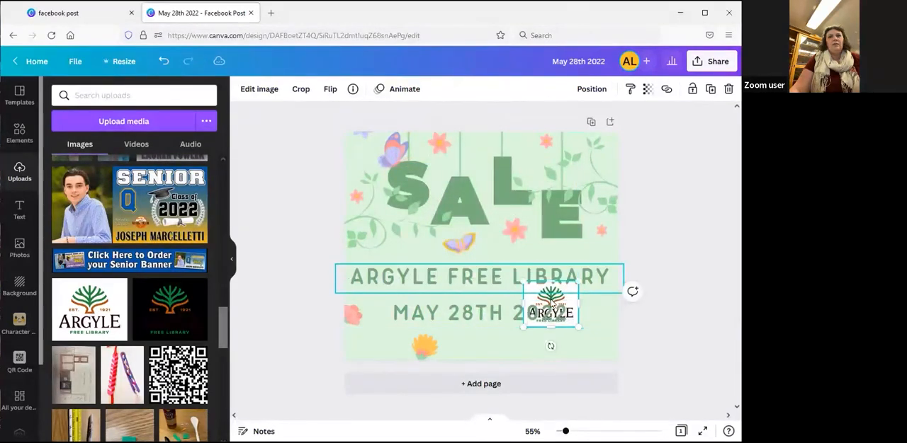
click(687, 331)
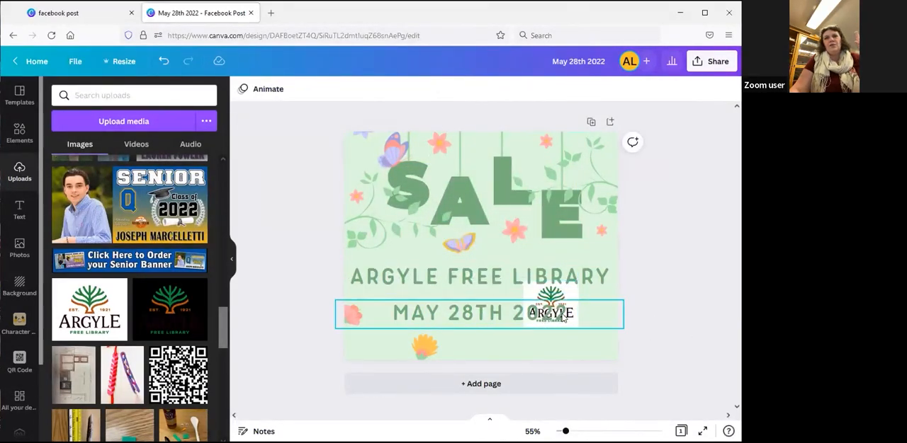
Nudge the library logo down and right into the lower-right corner of the post, just inside its edges
click(558, 316)
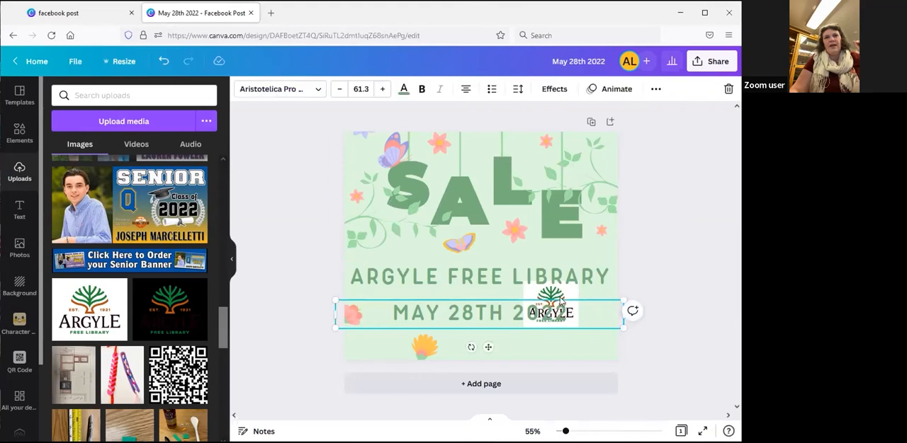
click(569, 297)
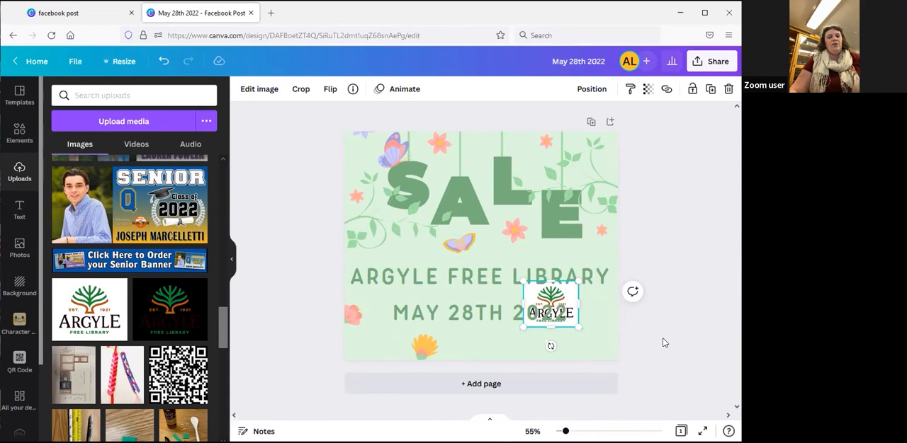
key(Down)
key(Down)
key(Down)
key(Down)
key(Down)
key(Down)
key(Down)
key(Down)
key(Down)
key(Down)
key(Down)
key(Down)
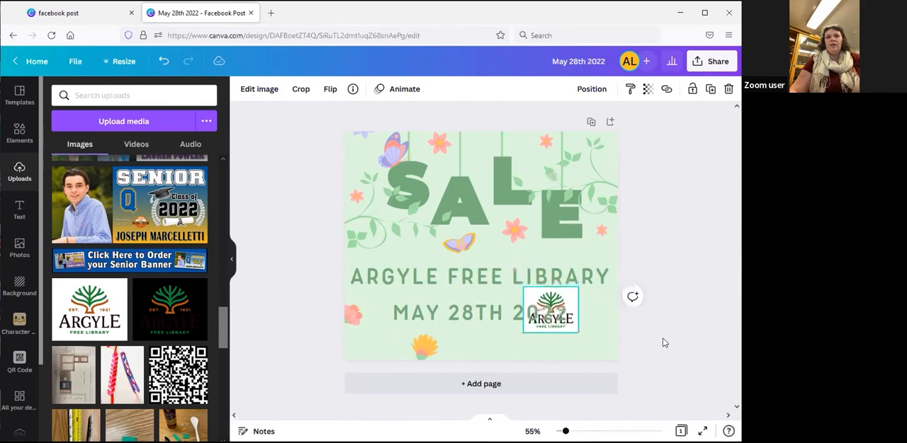
key(Down)
key(Down)
key(Down)
key(Down)
key(Down)
key(Down)
key(Down)
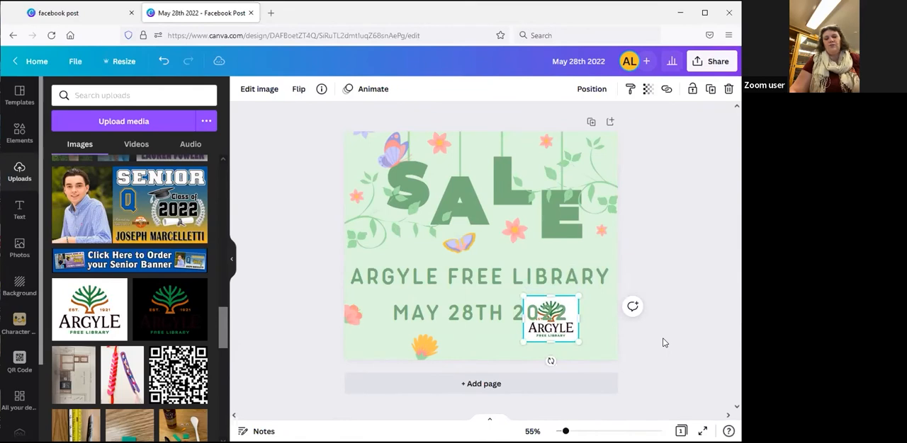
key(Down)
key(Down)
key(Down)
key(Down)
key(Down)
key(Down)
key(Down)
key(Down)
key(Down)
key(Down)
key(Down)
key(Down)
key(Down)
key(Down)
key(Down)
key(Down)
key(Down)
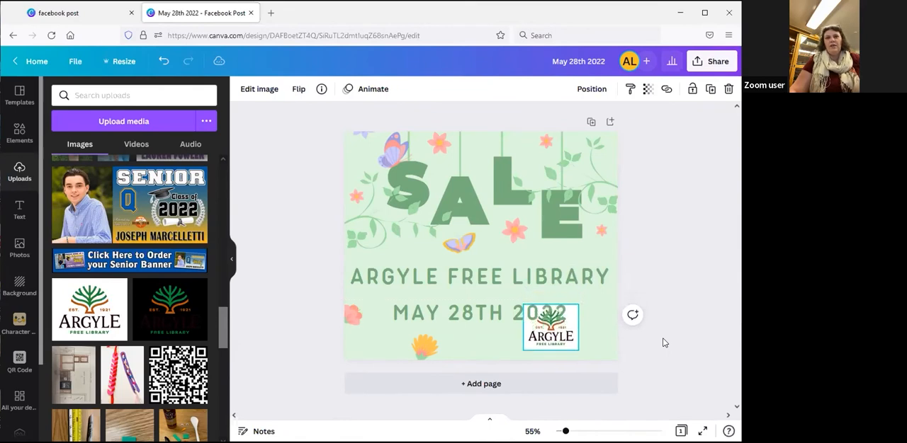
key(Right)
key(Right)
key(Right)
key(Right)
key(Right)
key(Right)
key(Right)
key(Right)
key(Right)
key(Right)
key(Right)
key(Right)
key(Right)
key(Right)
key(Right)
key(Right)
key(Right)
key(Right)
key(Right)
key(Right)
key(Right)
key(Right)
key(Right)
key(Right)
key(Right)
key(Right)
key(Right)
key(Right)
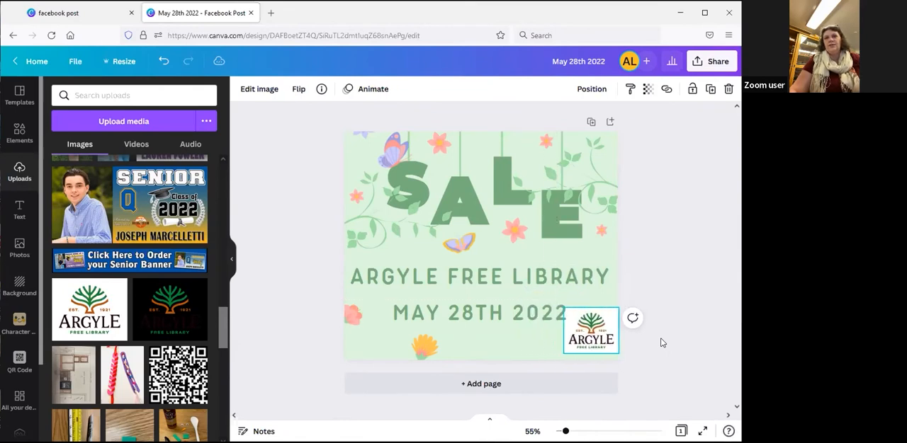
key(Left)
key(Left)
key(Left)
key(Left)
key(Left)
key(Left)
key(Left)
key(Left)
key(Down)
key(Down)
key(Down)
key(Down)
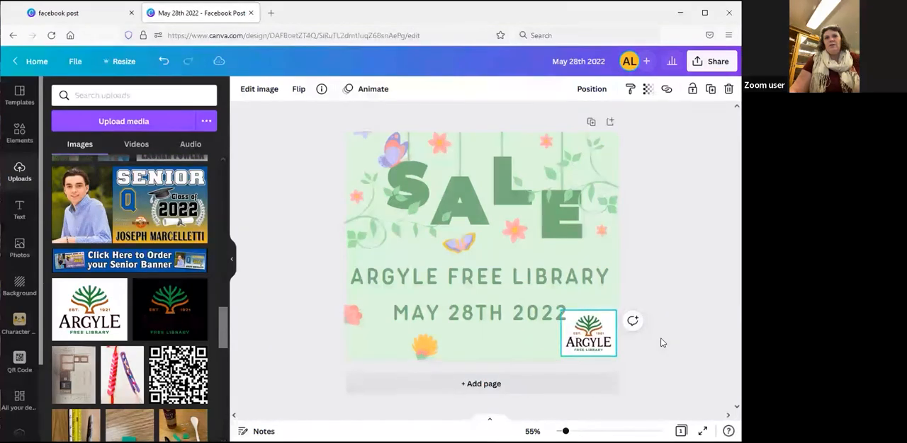
Shrink the library logo slightly so it clears the date, and nudge it a little to the right
drag(557, 309, 571, 322)
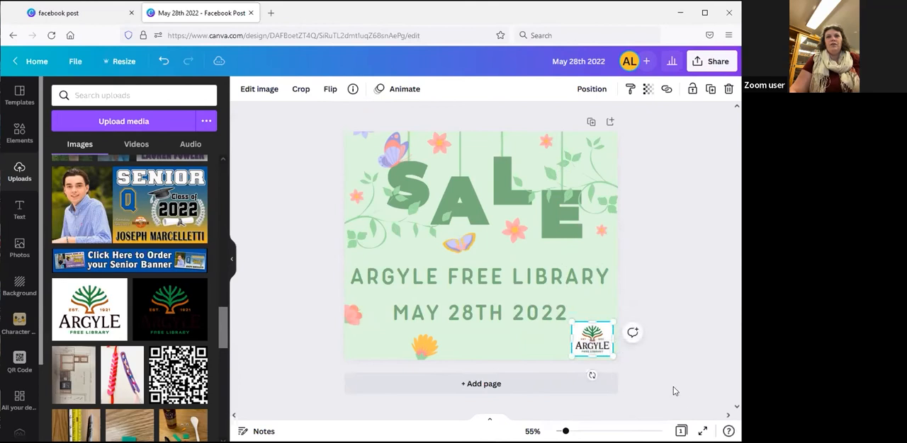
key(Right)
key(Right)
key(Right)
key(Right)
key(Right)
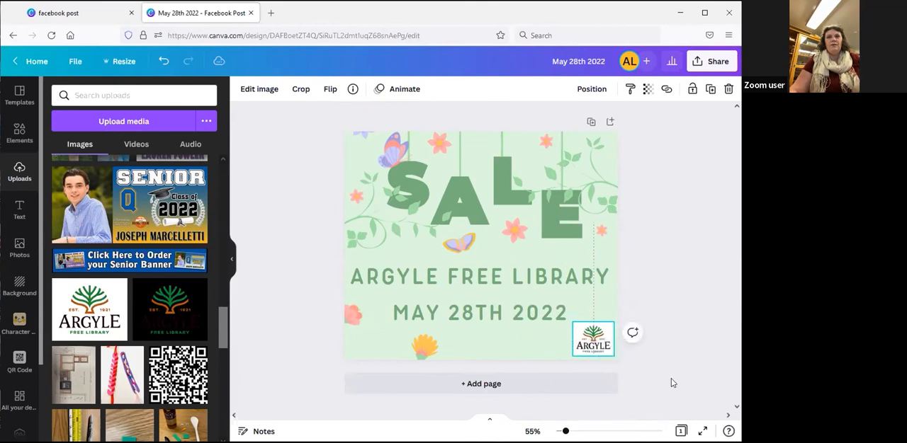
click(666, 371)
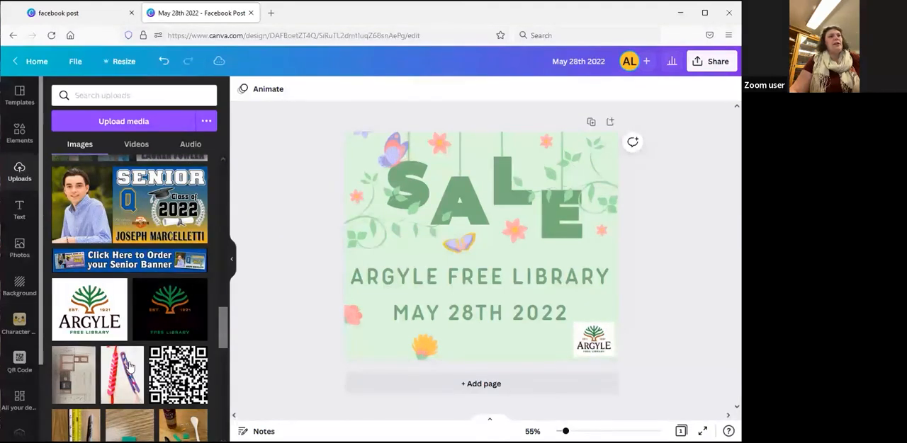
Insert the uploaded QR code with the dinosaur in its middle and shrink it to a small square over the text
scroll(128, 366, up, 10)
scroll(129, 341, up, 3)
scroll(92, 305, down, 2)
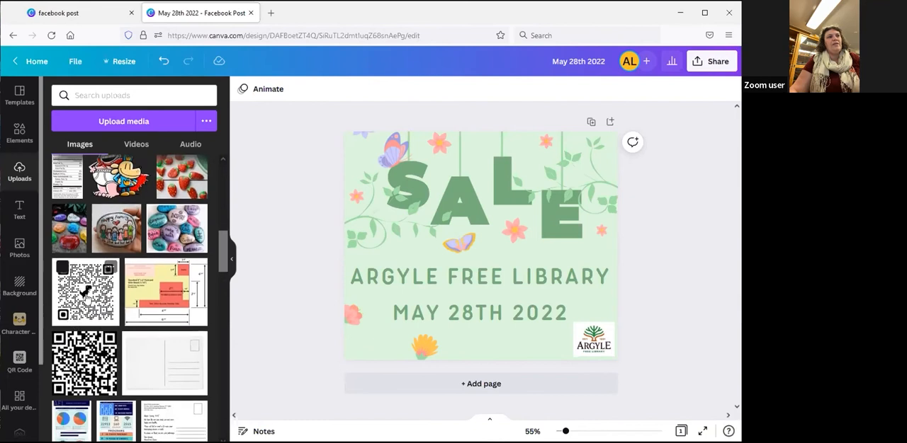
click(85, 292)
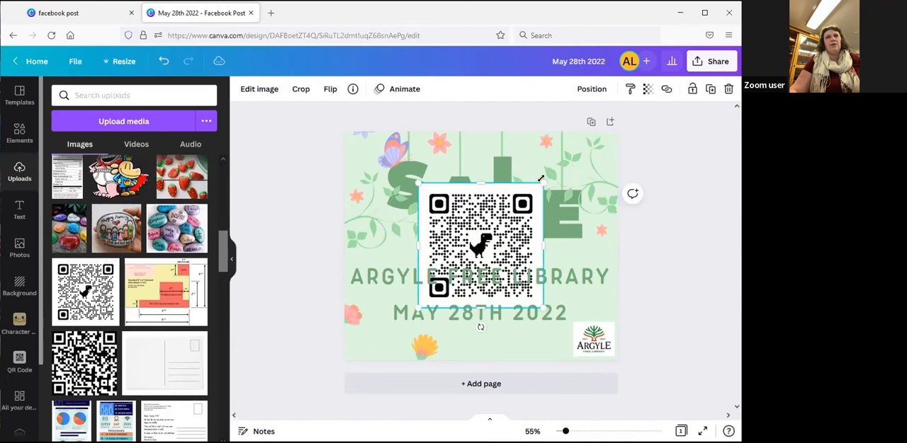
drag(542, 182, 462, 267)
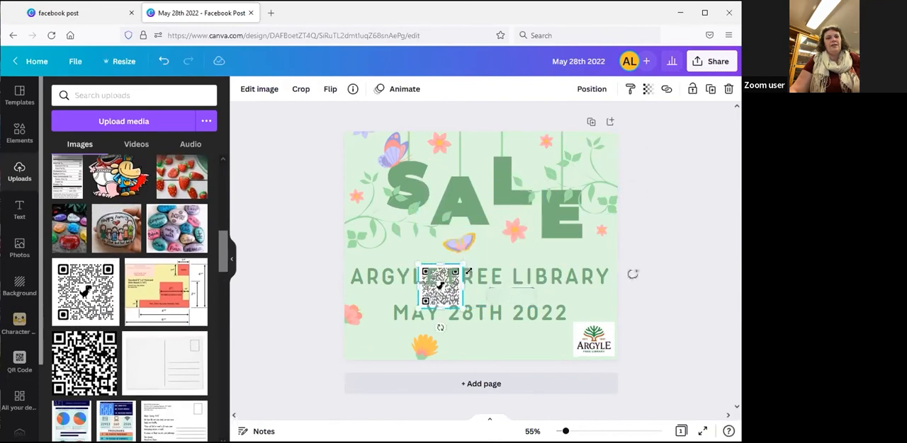
Move the QR code left and down into the lower-left corner of the post, just inside its edges
key(Left)
key(Left)
key(Left)
key(Left)
key(Left)
key(Left)
key(Left)
key(Left)
key(Left)
key(Left)
key(Left)
key(Left)
key(Left)
key(Left)
key(Left)
key(Left)
key(Left)
key(Left)
key(Left)
key(Left)
key(Down)
key(Down)
key(Down)
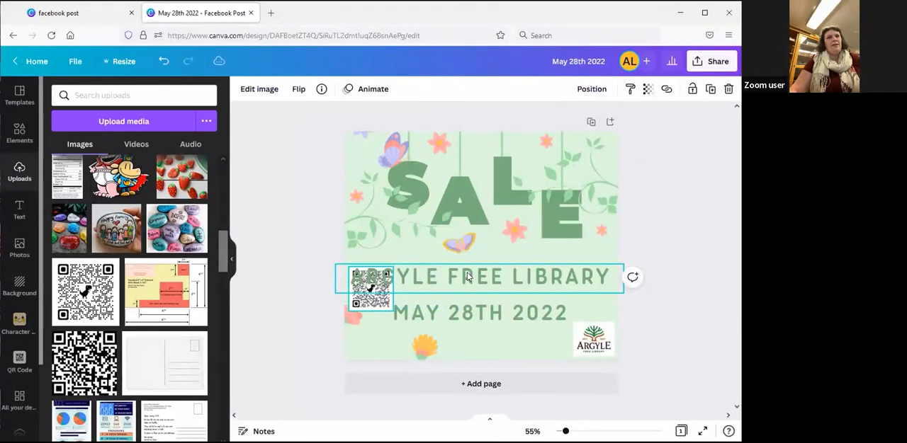
key(Down)
key(Down)
key(Down)
key(Down)
key(Down)
key(Down)
key(Down)
key(Down)
key(Down)
key(Down)
key(Down)
key(Down)
key(Down)
key(Down)
key(Down)
key(Down)
key(Down)
key(Down)
key(Down)
key(Down)
key(Up)
key(Up)
key(Up)
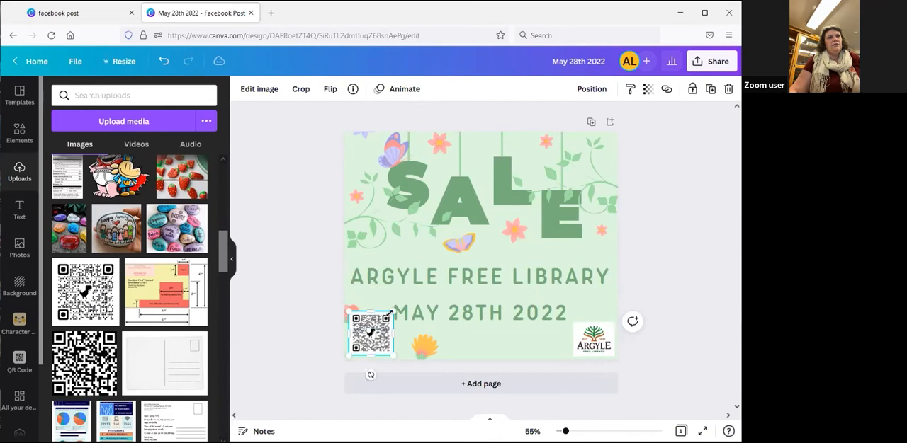
Shrink the QR code in the lower-left corner to about 115 by 115 so it clears the date
drag(385, 319, 383, 324)
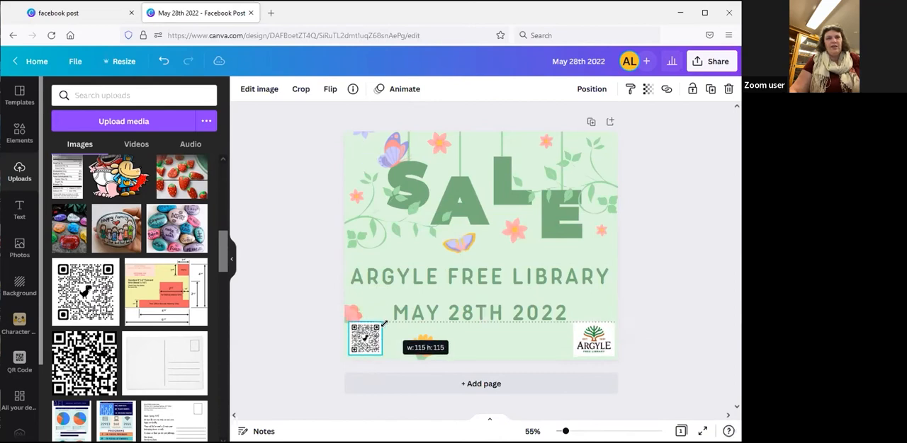
drag(384, 324, 384, 324)
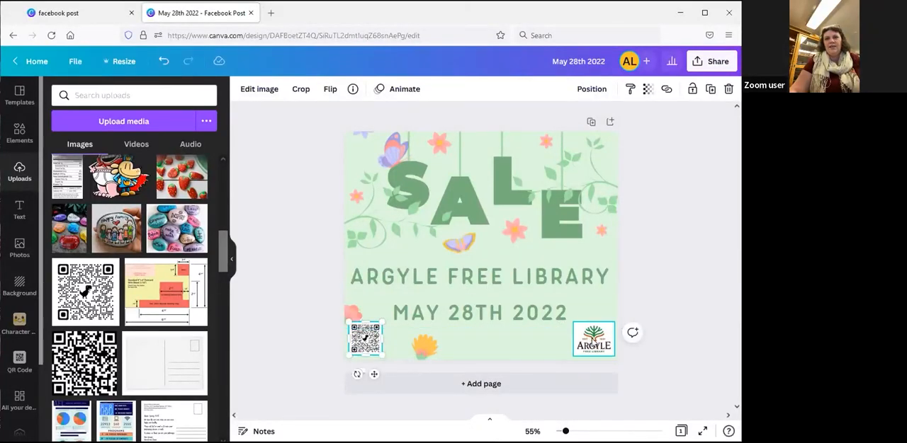
click(599, 346)
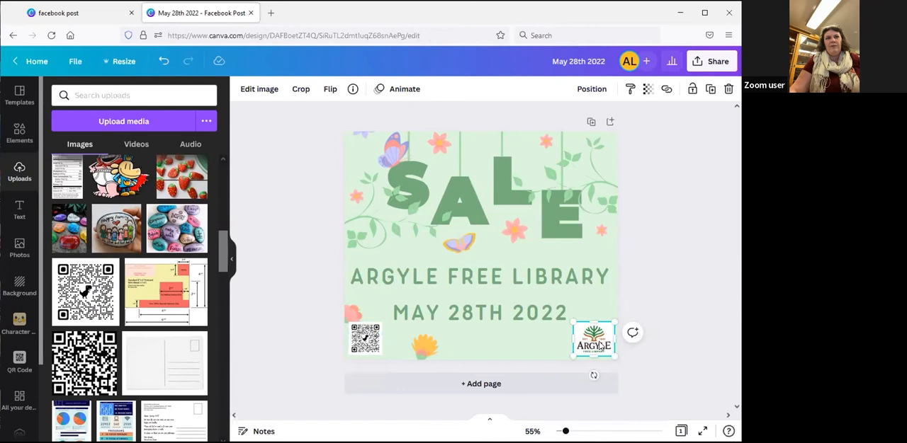
click(647, 298)
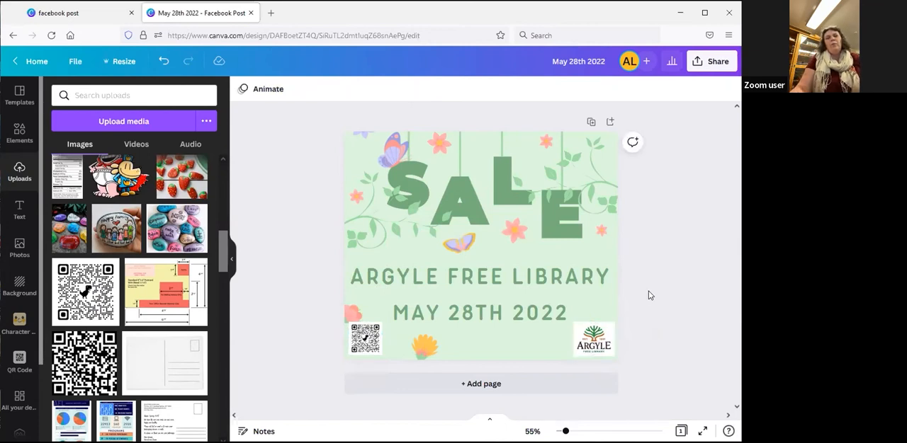
Move the date line slightly up, closer to the library name and clear of the QR code and logo
click(477, 324)
drag(477, 324, 479, 319)
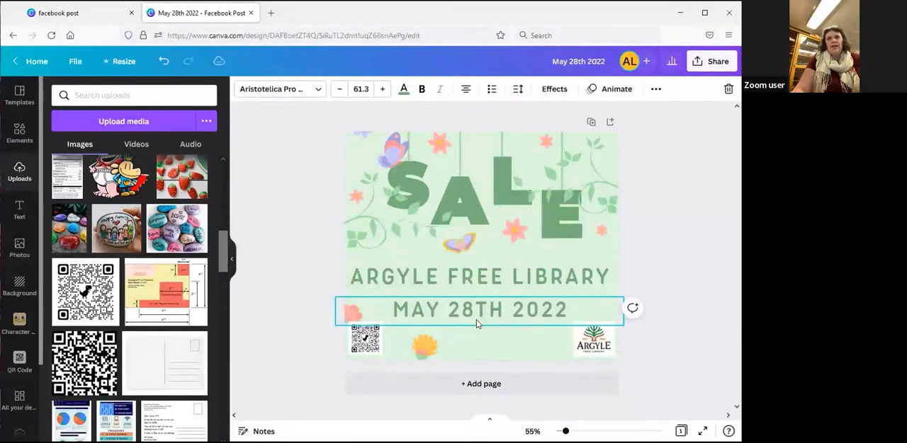
click(641, 353)
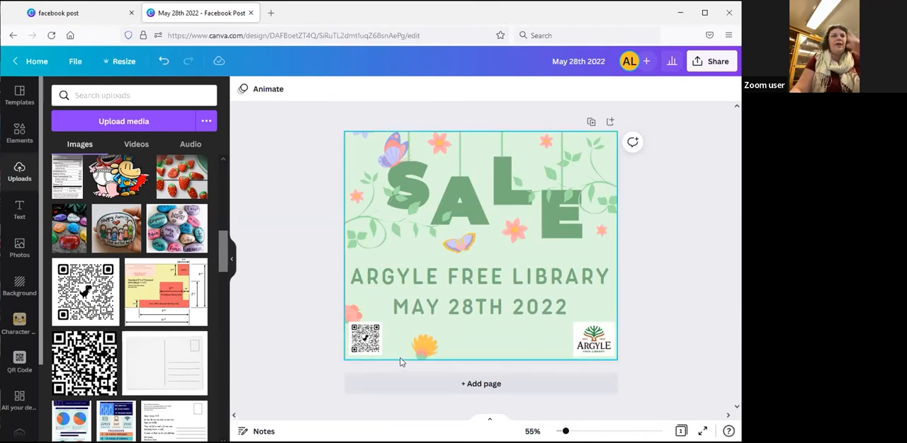
click(349, 312)
drag(349, 313, 348, 309)
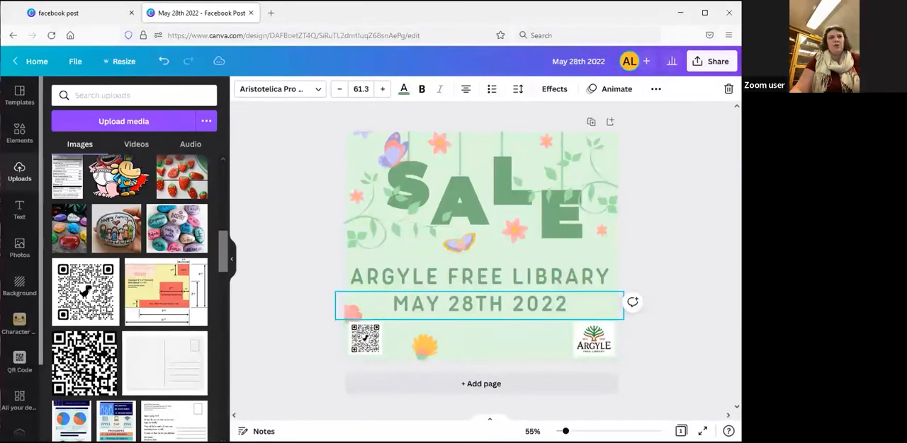
click(318, 354)
Nudge the pink flower at the post's left edge up so it clears the QR code
click(348, 316)
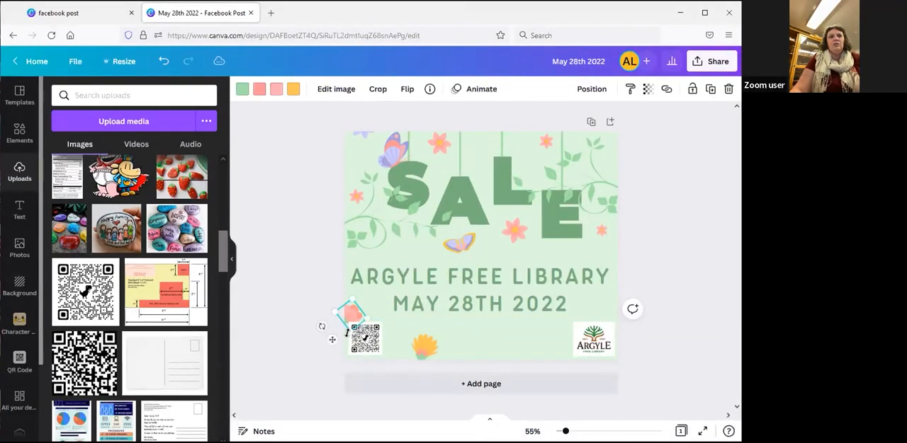
key(Up)
key(Up)
key(Up)
key(Up)
key(Up)
key(Up)
key(Up)
key(Up)
key(Up)
key(Up)
key(Up)
key(Up)
key(Up)
key(Up)
key(Up)
key(Up)
key(Up)
key(Up)
key(Up)
key(Up)
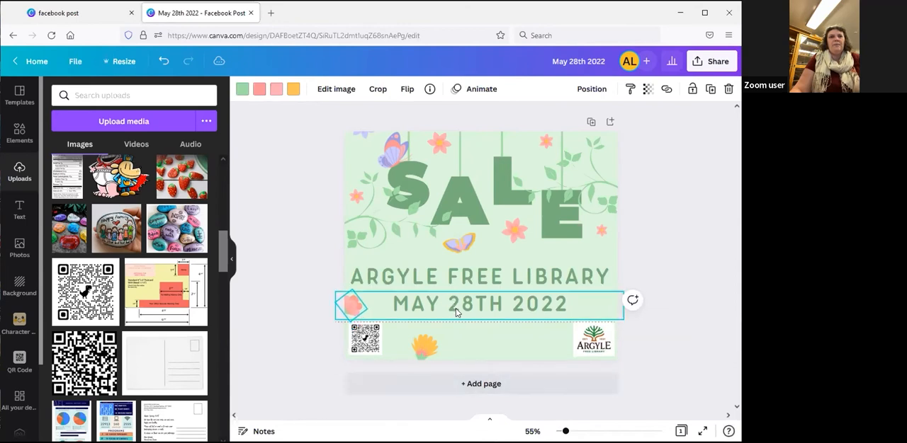
click(456, 312)
click(689, 358)
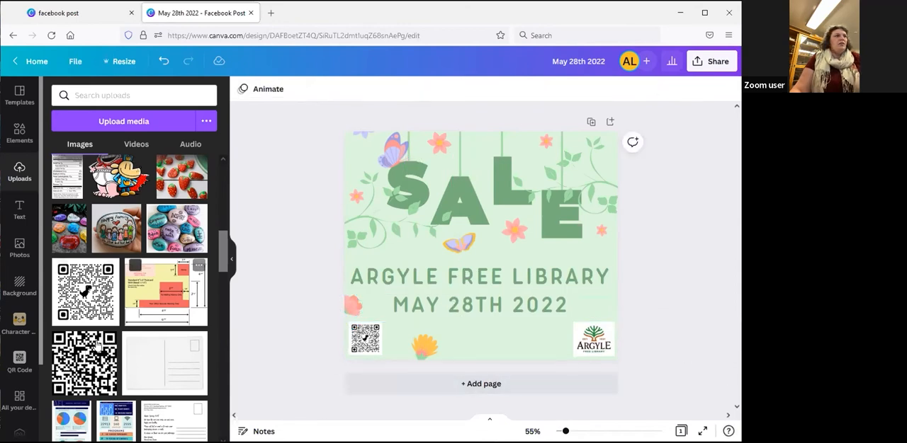
Add a heading text box and place it below the date, between the yellow flower and the library logo
click(19, 212)
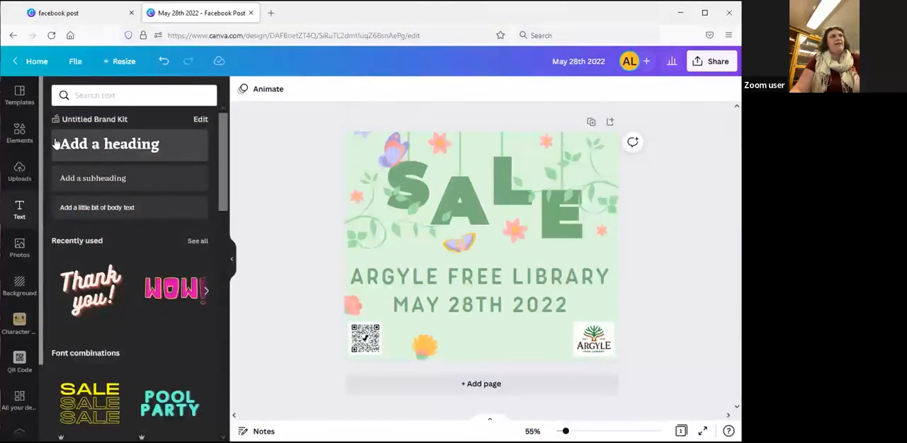
click(174, 147)
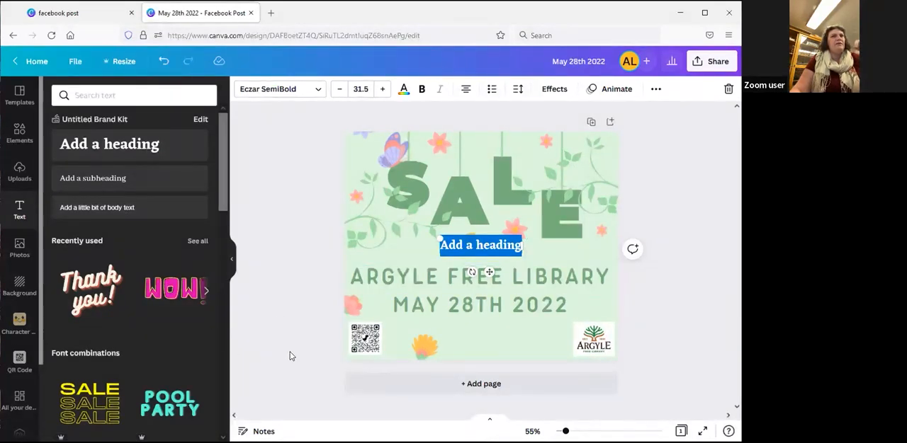
drag(488, 270, 516, 360)
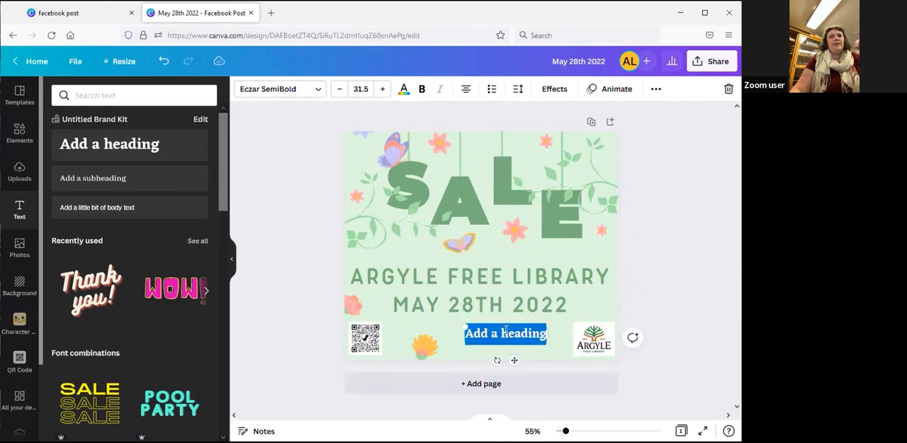
key(ctrl+a)
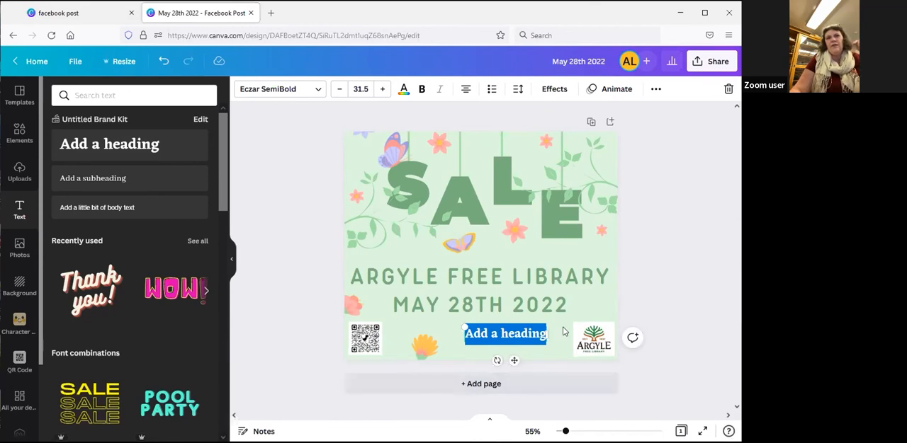
Nudge the placeholder heading slightly right and down, between the yellow flower and the library logo
click(596, 339)
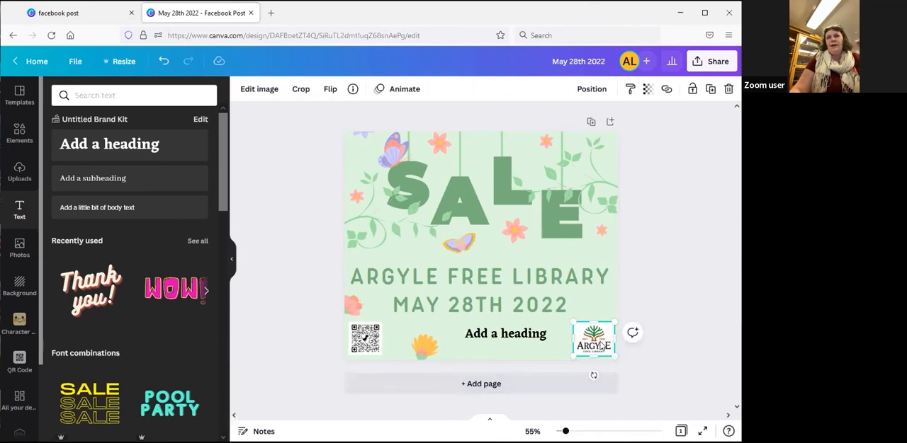
click(546, 218)
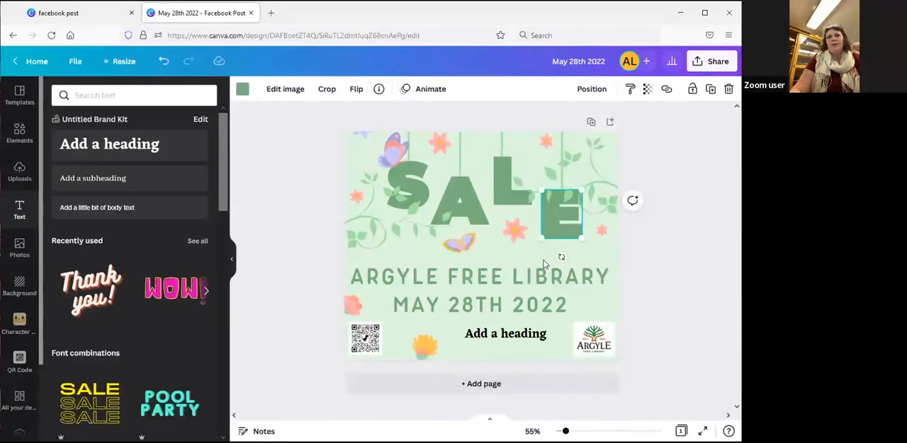
click(519, 337)
drag(506, 338, 506, 355)
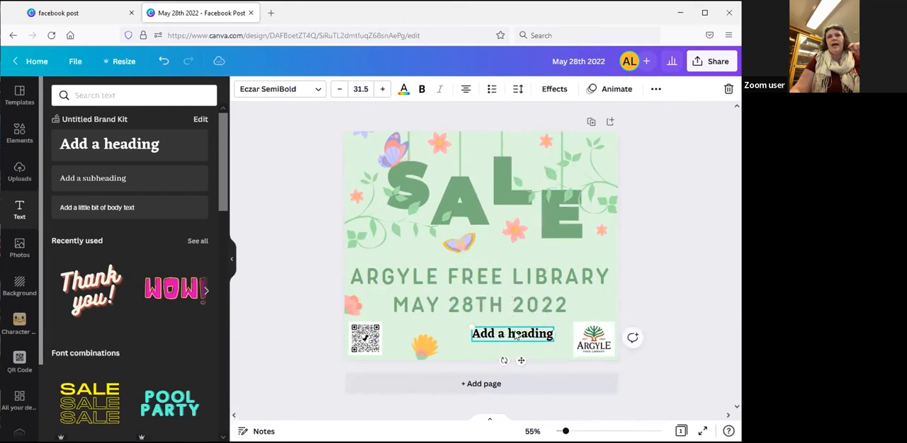
double_click(515, 336)
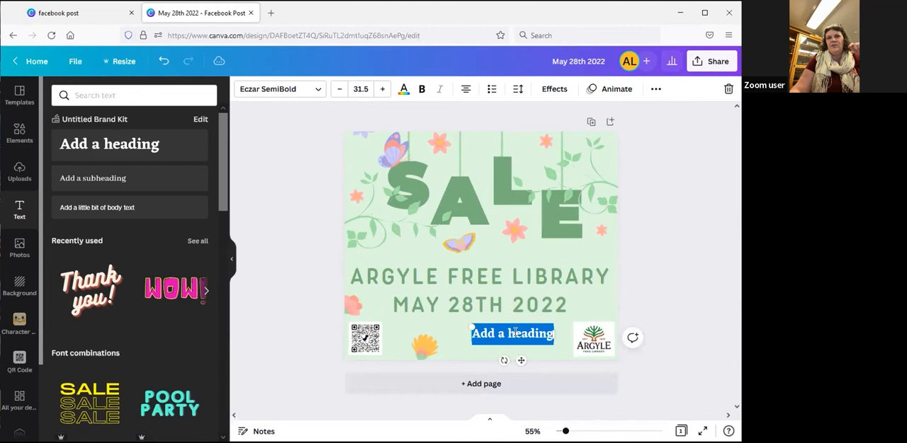
click(671, 381)
click(524, 341)
drag(515, 350, 515, 353)
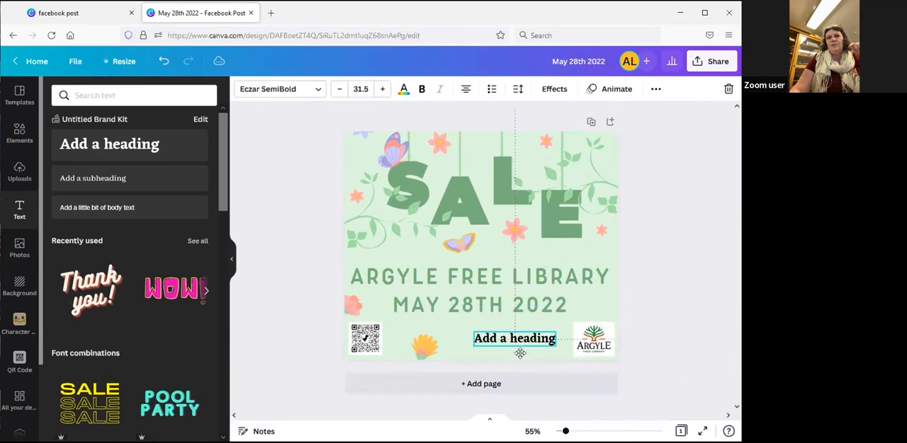
Replace the placeholder heading text with the event time 9:00-1:00
double_click(507, 337)
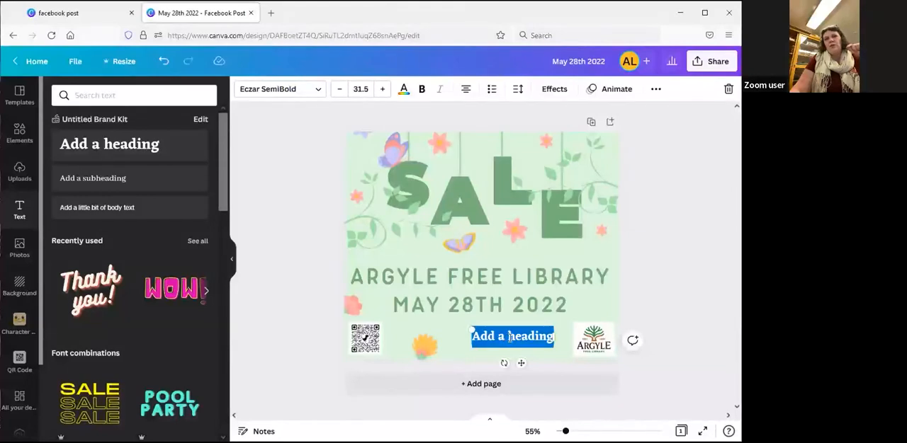
click(512, 337)
mouse_move(529, 336)
mouse_down()
mouse_move(482, 337)
mouse_move(522, 336)
mouse_up()
click(522, 335)
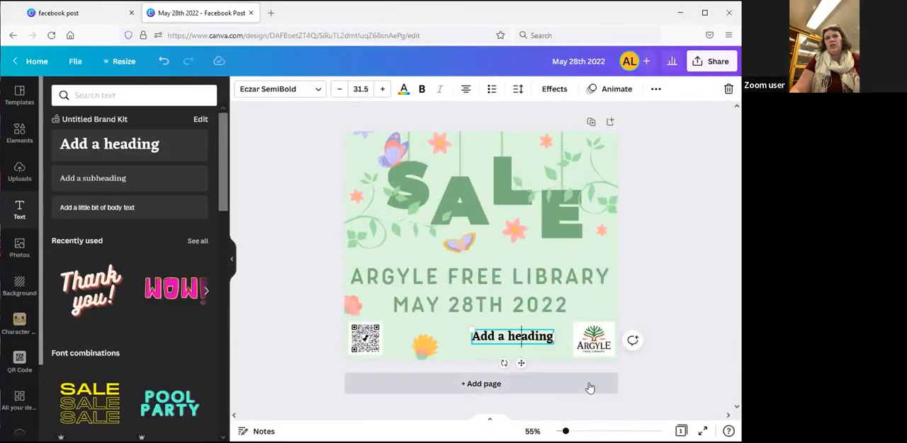
key(ctrl+a)
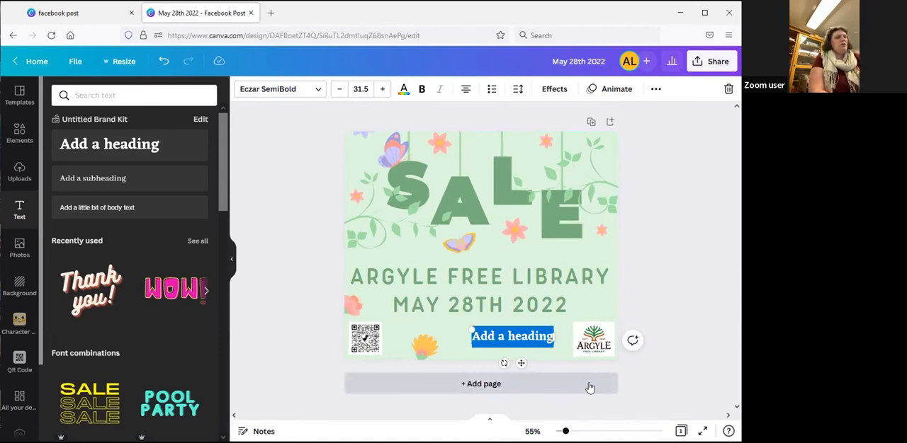
text(9:00-1:00)
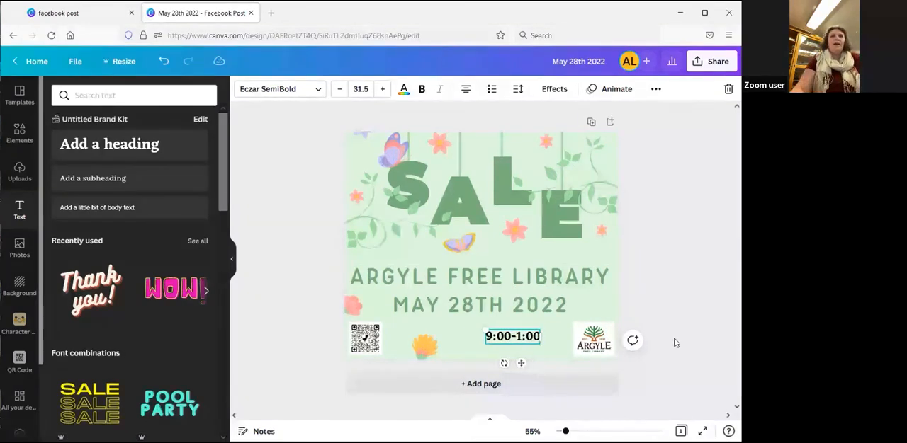
click(681, 358)
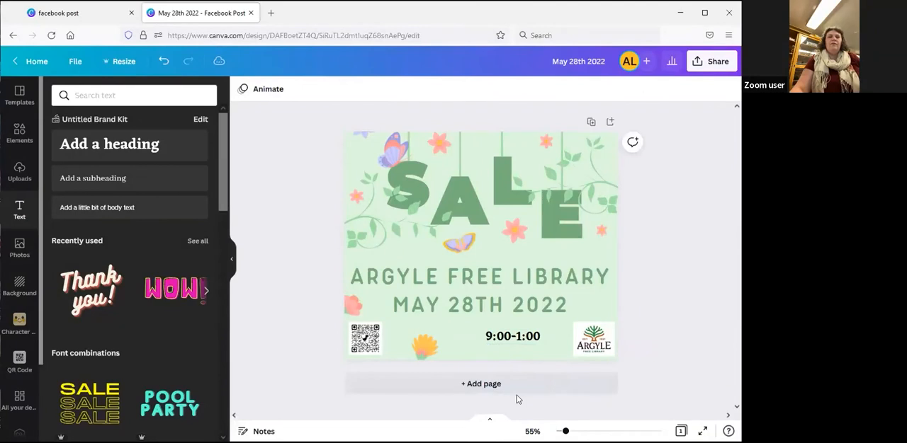
Move the event time slightly up and toward the library logo, and set its font to Aristotelica Pro Cond. De
click(505, 342)
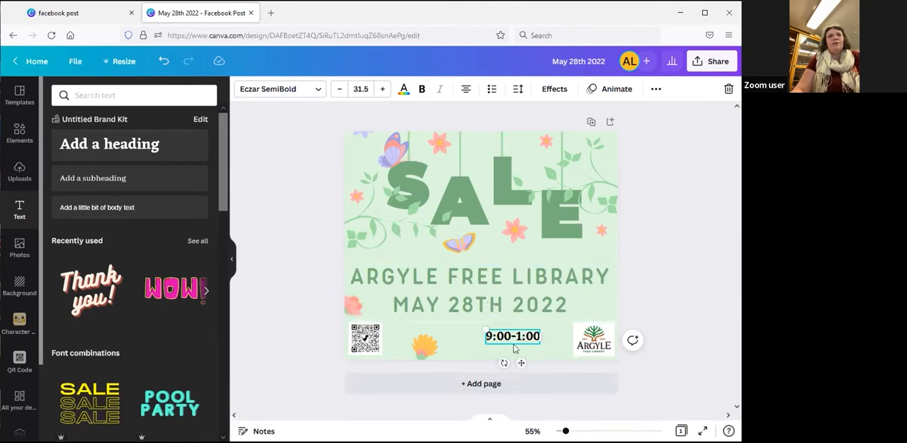
drag(514, 342, 527, 337)
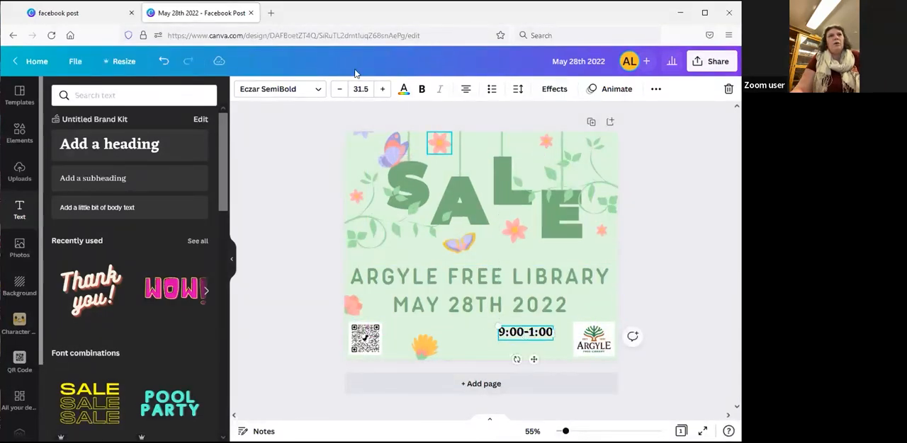
click(318, 89)
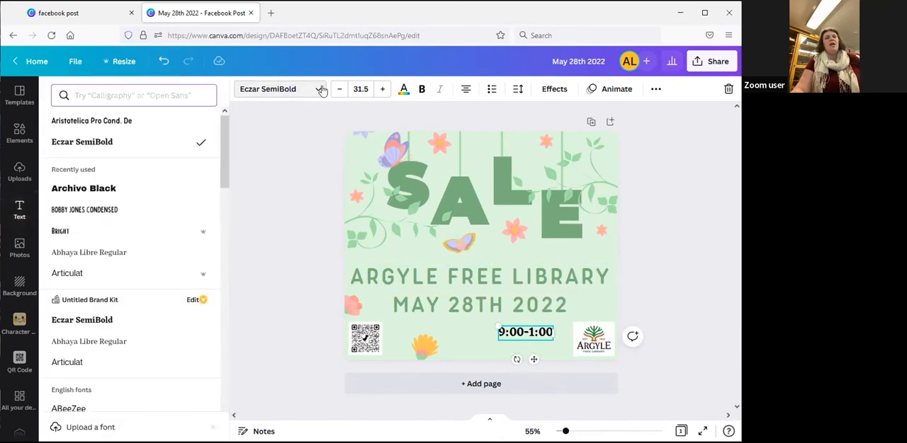
click(76, 125)
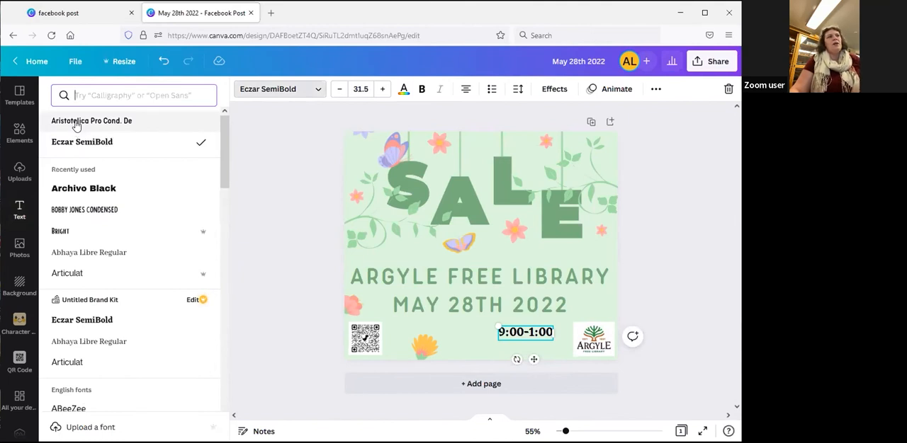
drag(226, 159, 235, 250)
drag(219, 308, 203, 134)
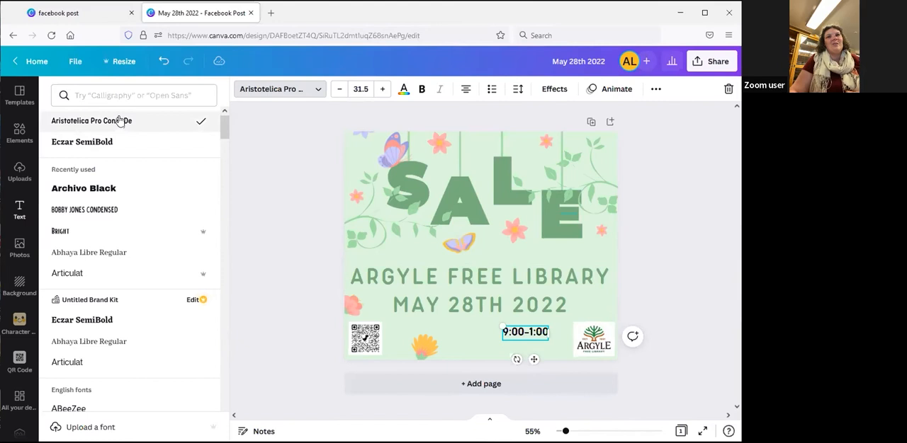
click(249, 213)
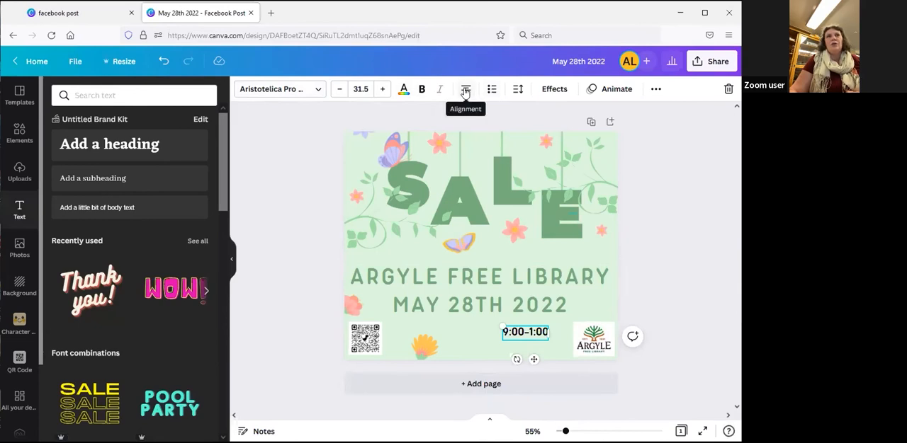
Recolor the event time with the document green #76af7b
click(403, 90)
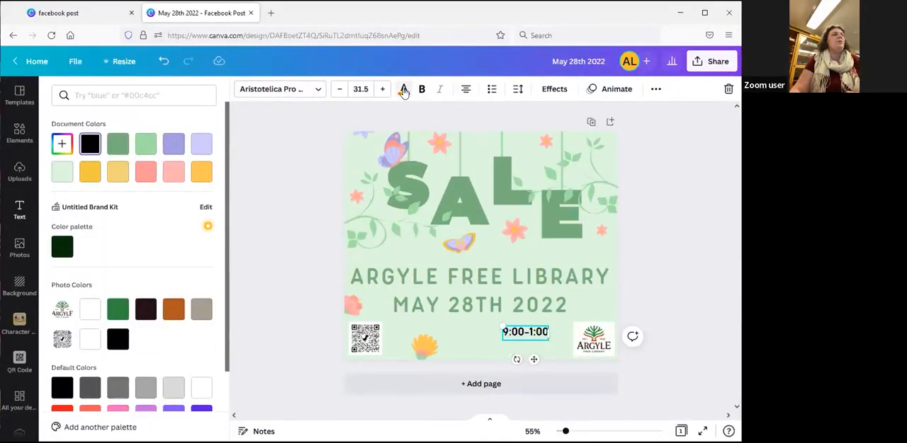
click(114, 147)
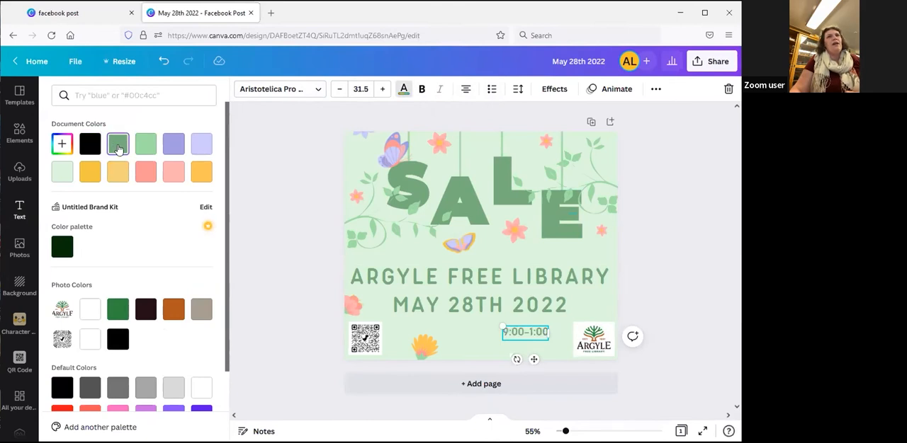
click(279, 329)
Enlarge the event time to about font size 60.2 below the date, and move the yellow flower left, clear of it
drag(502, 326, 448, 291)
drag(525, 327, 510, 343)
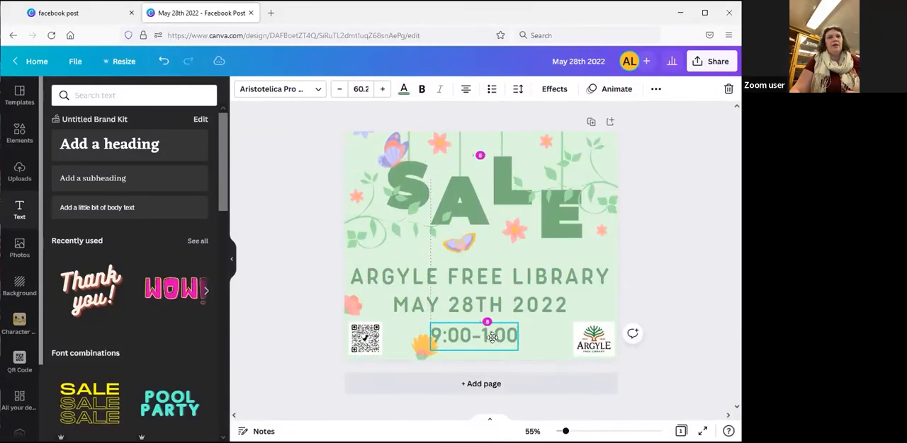
click(291, 345)
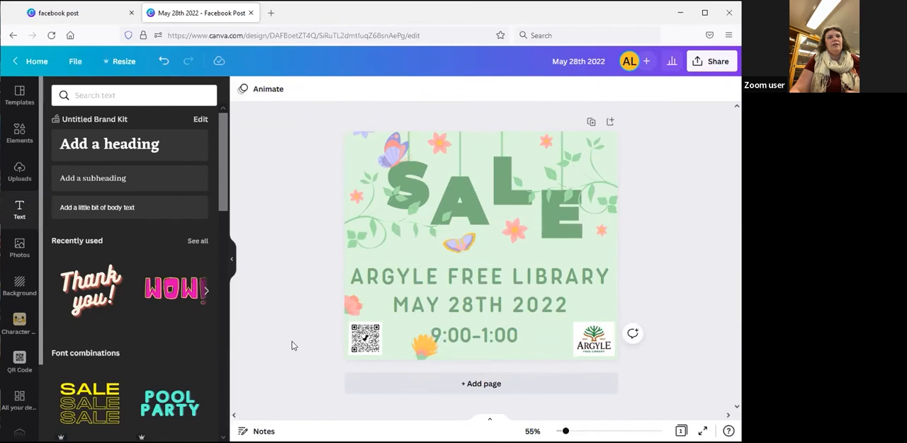
drag(422, 347, 409, 346)
click(680, 325)
Select the library name, date and time together and cycle their text alignment through left, justified and right back to center
click(496, 342)
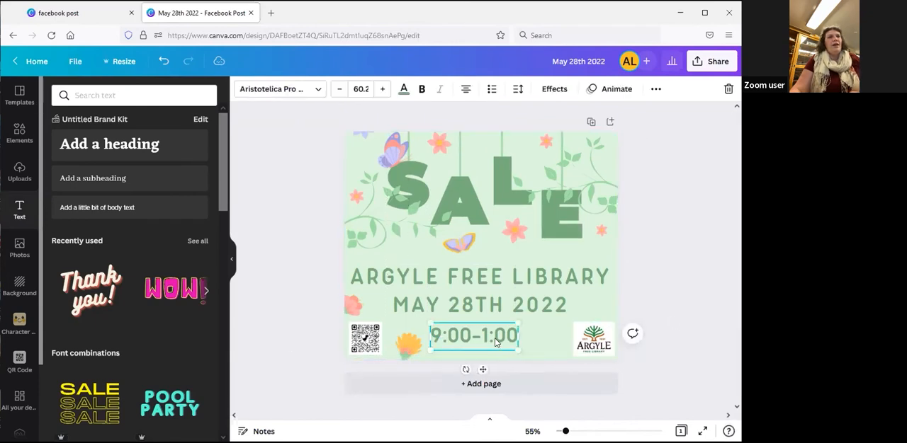
shift+click(493, 313)
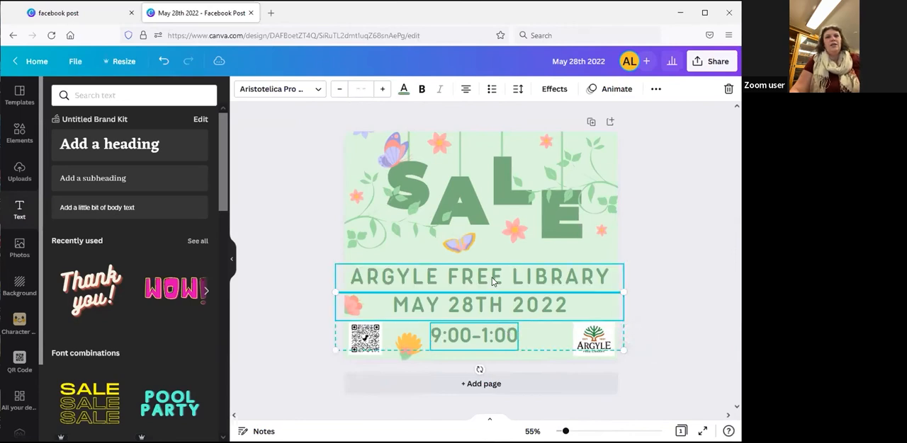
shift+click(495, 282)
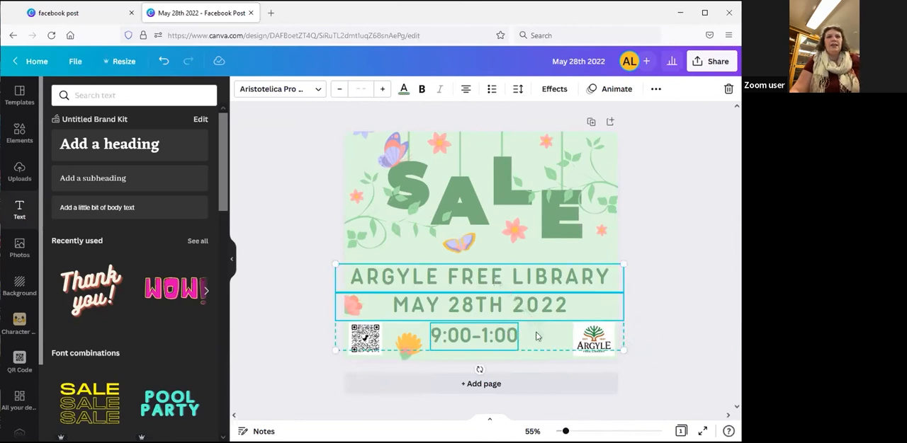
click(465, 93)
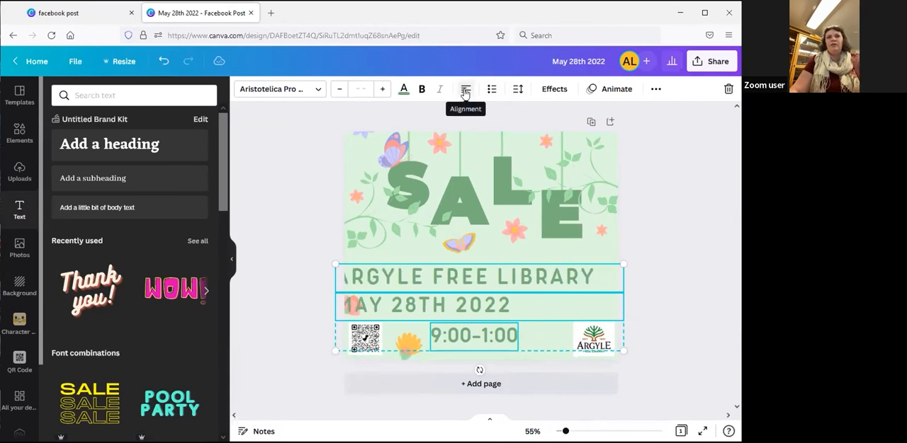
click(465, 93)
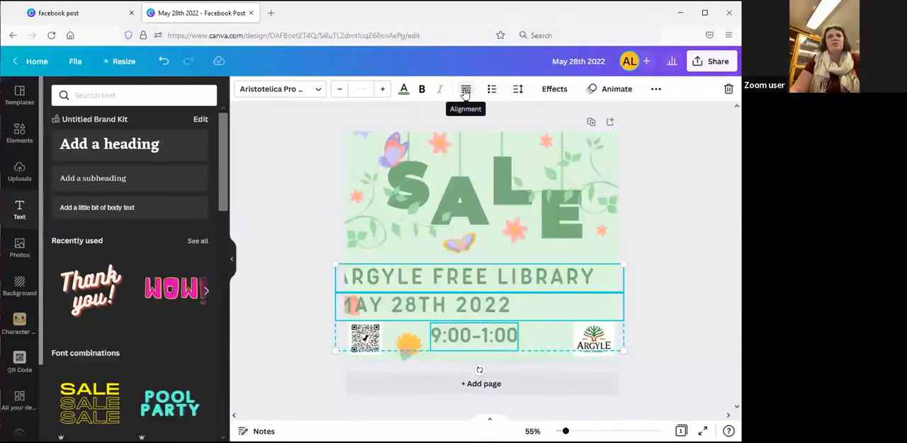
click(466, 93)
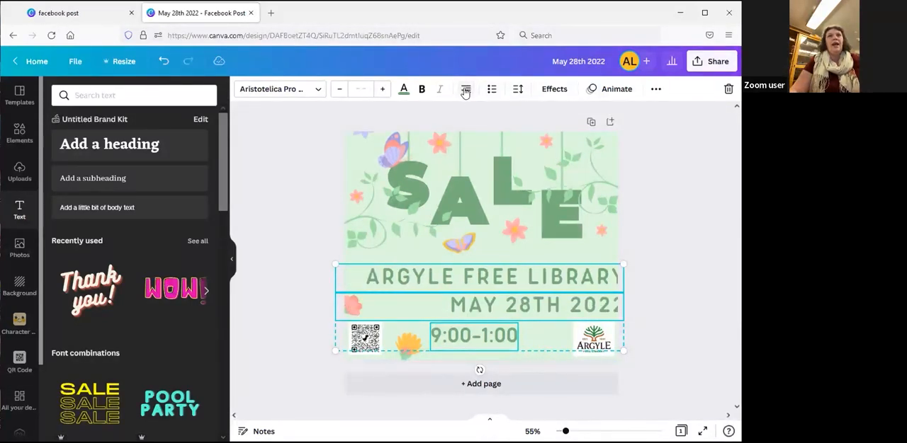
click(465, 93)
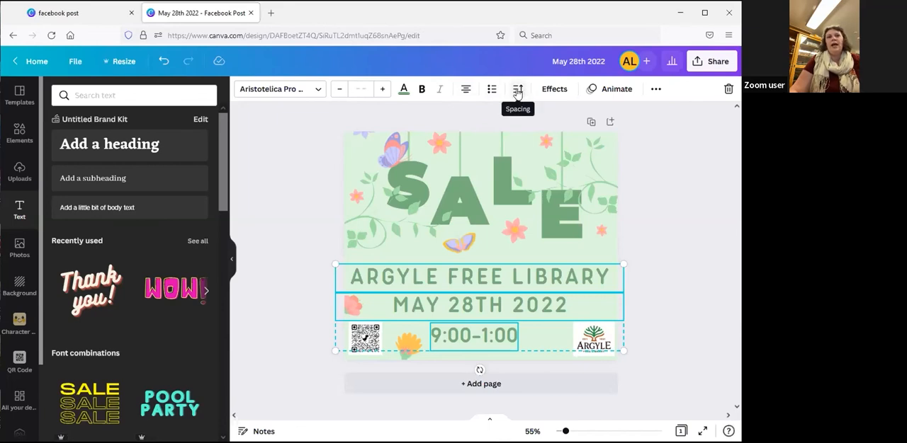
Try a letter spacing of 141 on the library name, date and time, and undo it
click(517, 92)
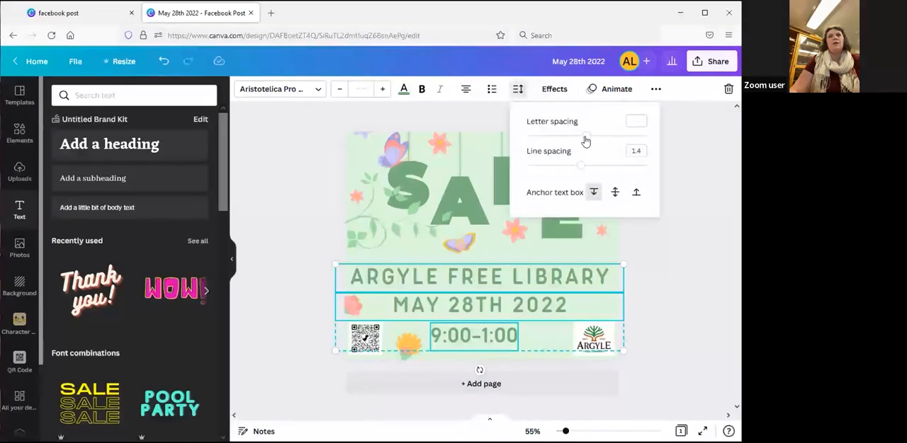
click(585, 137)
drag(586, 136, 566, 139)
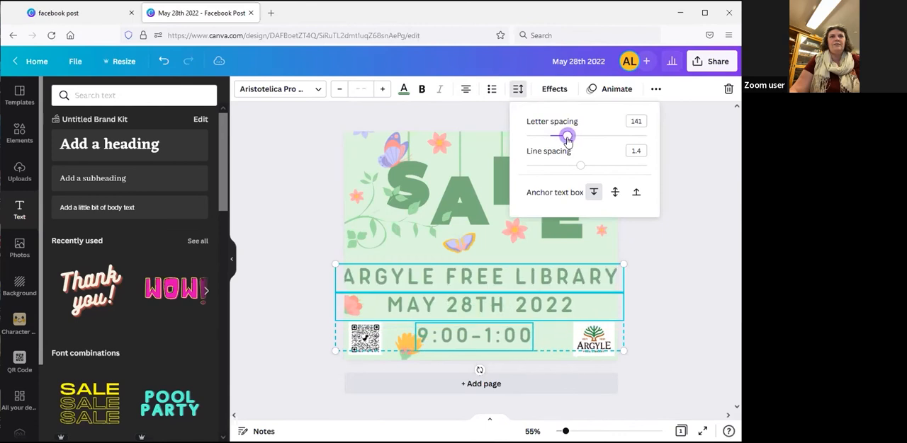
click(648, 288)
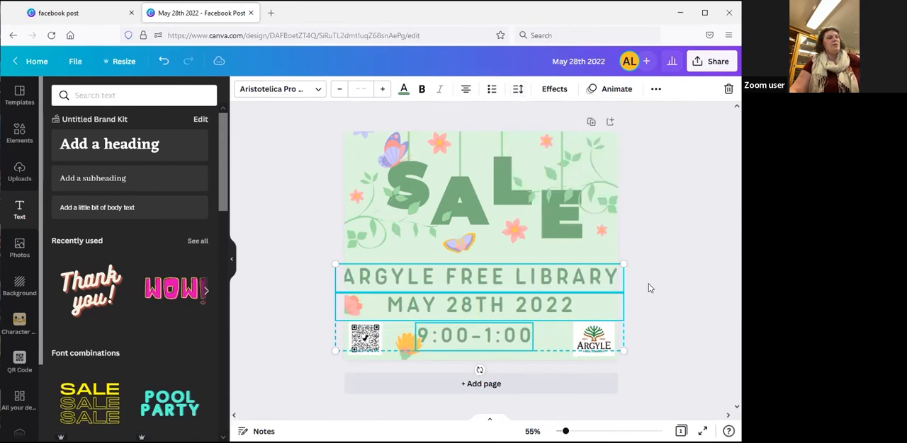
key(ctrl+z)
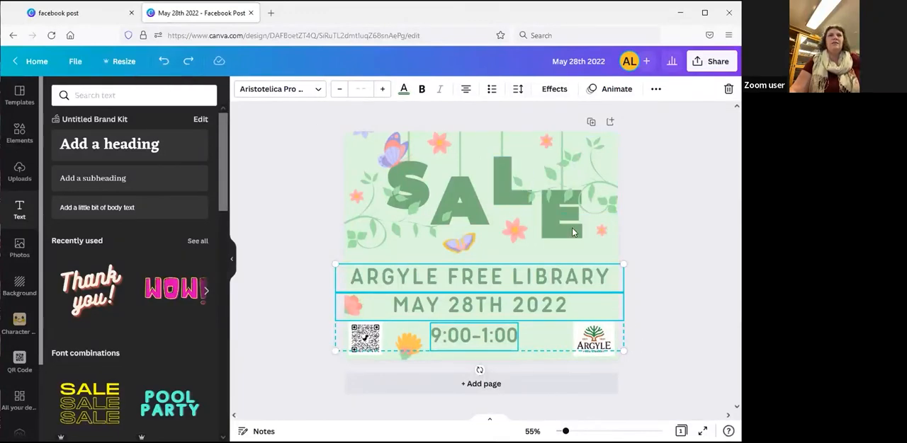
Anchor the text boxes of the library name, date and time to the bottom, and deselect them
click(518, 88)
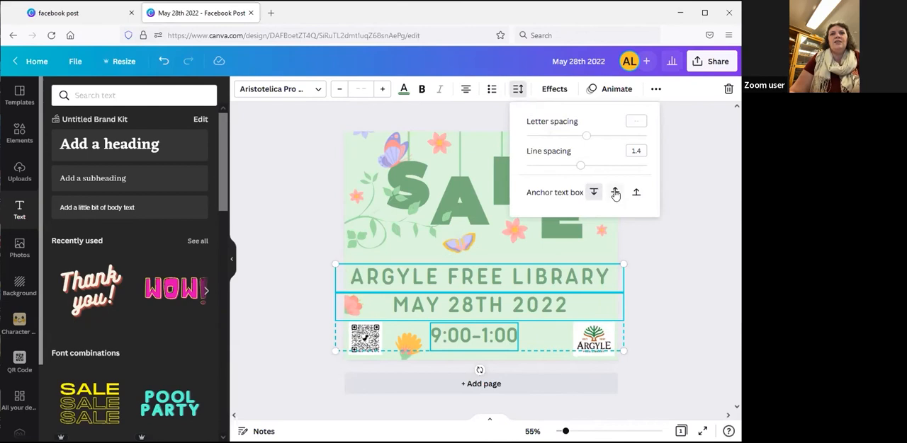
click(636, 192)
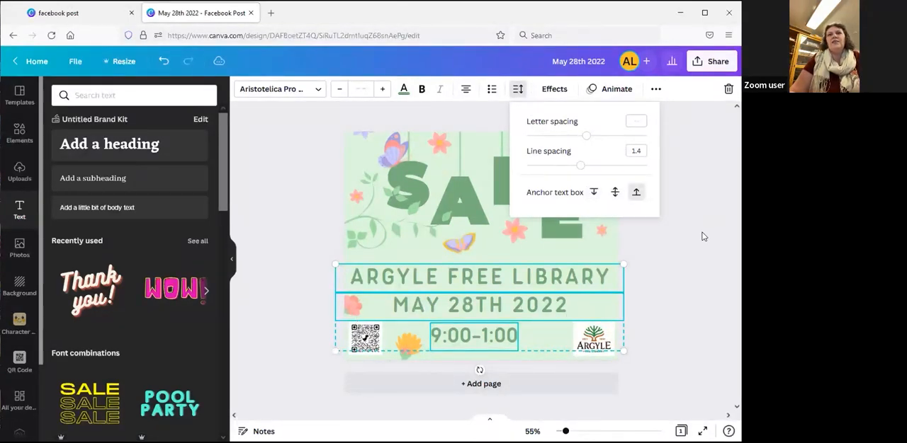
click(677, 292)
click(651, 321)
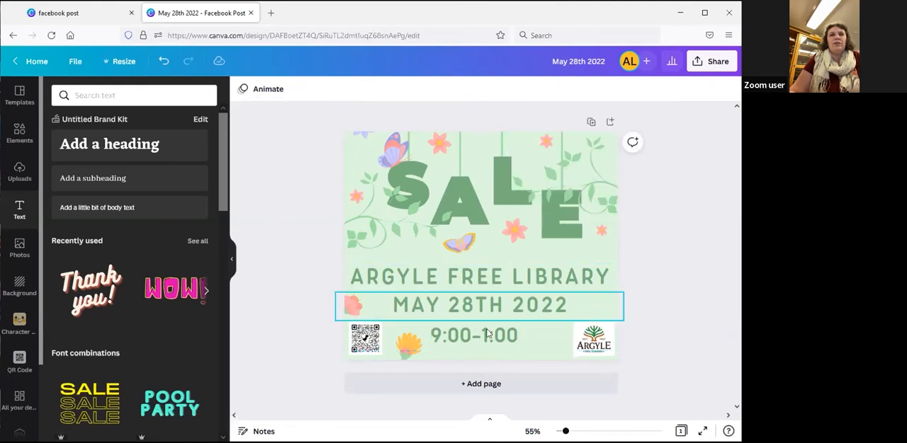
Select the time, date and library name together and align them to their common horizontal center
click(483, 336)
shift+click(493, 312)
shift+click(494, 278)
click(655, 90)
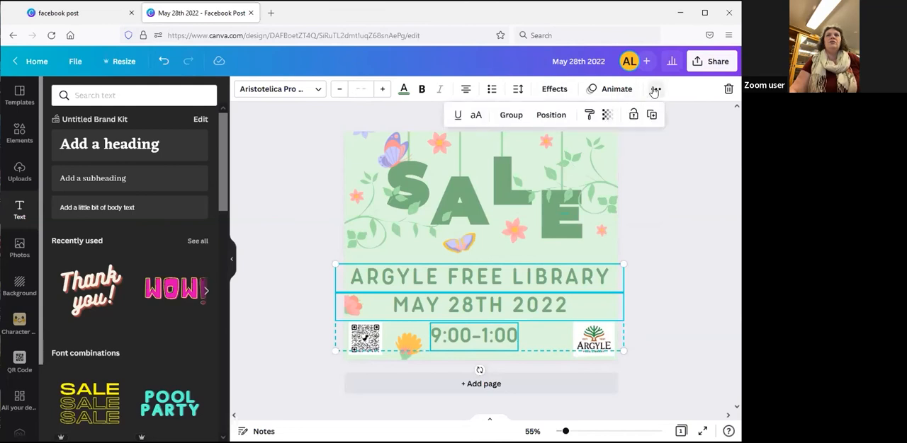
click(550, 115)
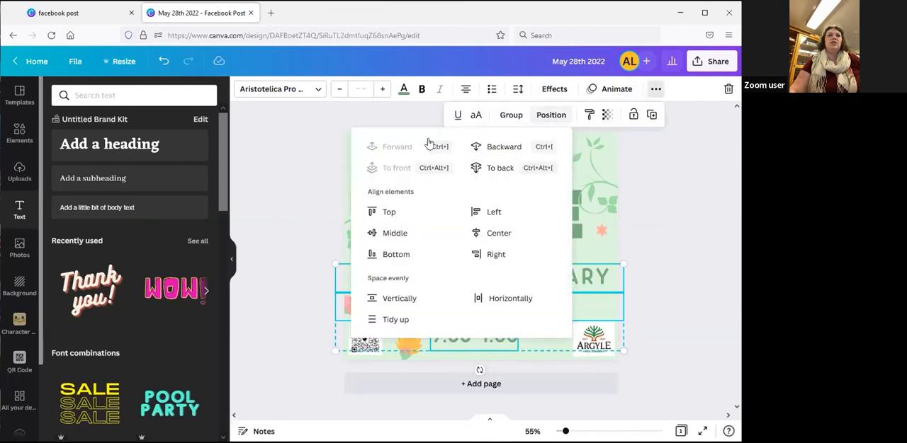
click(489, 234)
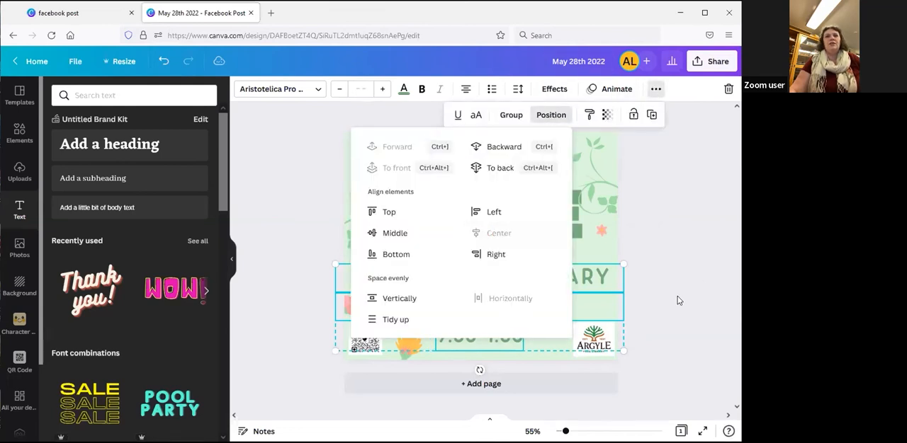
key(Escape)
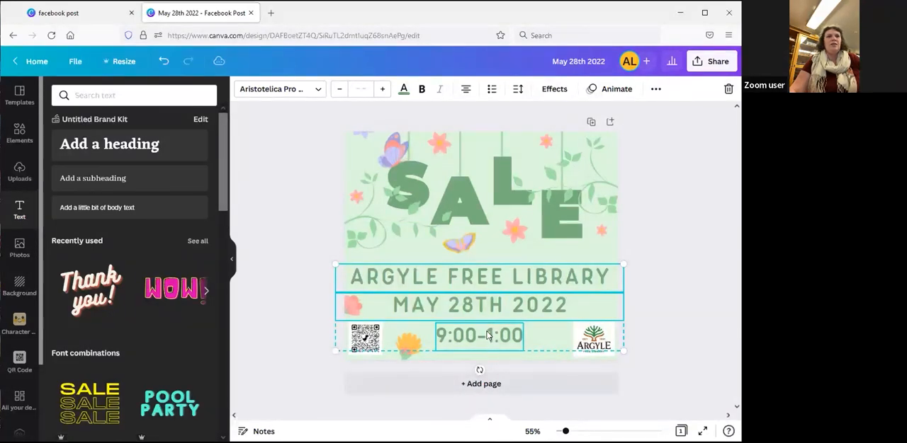
click(686, 314)
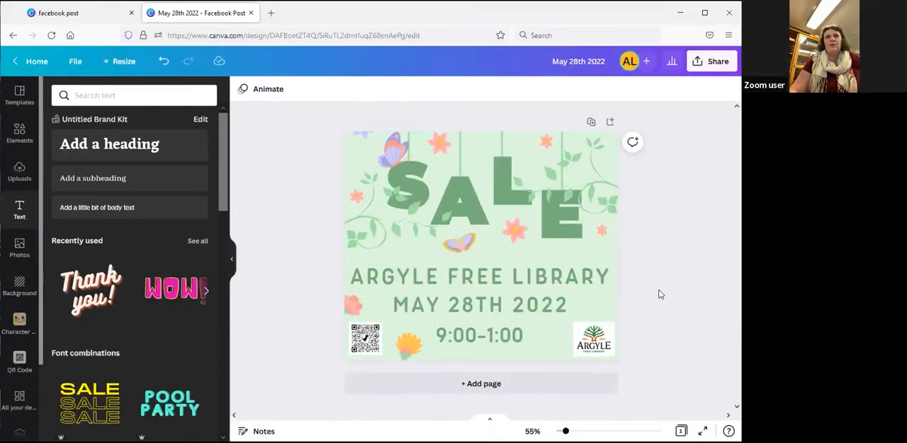
Change the post's background to the white from the logo's photo colors, matching the logo and QR code backgrounds
click(613, 253)
click(242, 90)
click(90, 309)
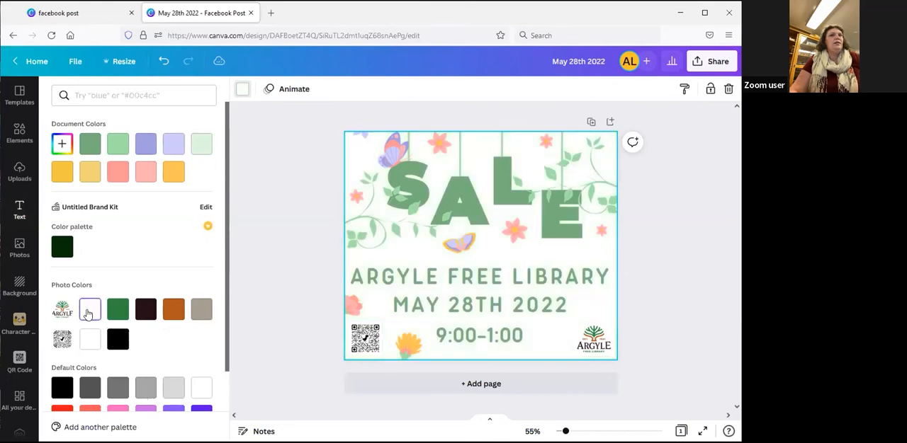
click(269, 311)
click(595, 340)
click(359, 347)
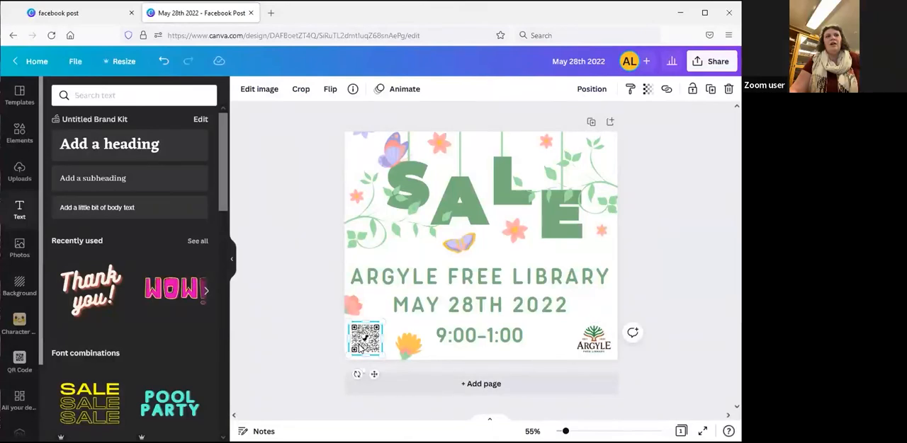
click(688, 290)
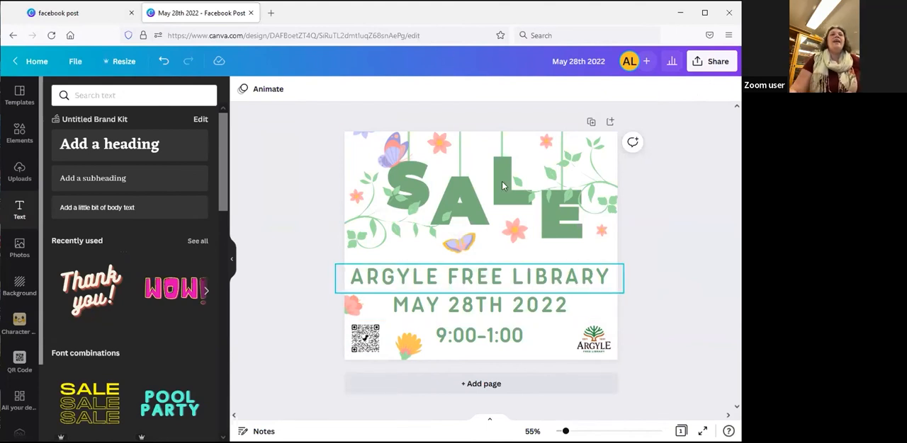
Delete the date and event time text boxes below the library name
click(523, 283)
double_click(588, 282)
click(606, 276)
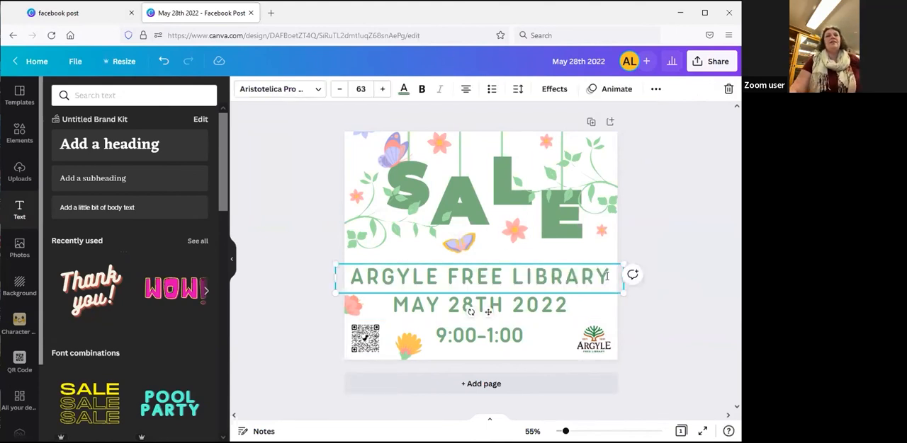
click(517, 309)
key(Delete)
click(511, 338)
key(Delete)
Add two lines reading TEST after ARGYLE FREE LIBRARY in the same text box
click(530, 283)
double_click(608, 281)
click(607, 283)
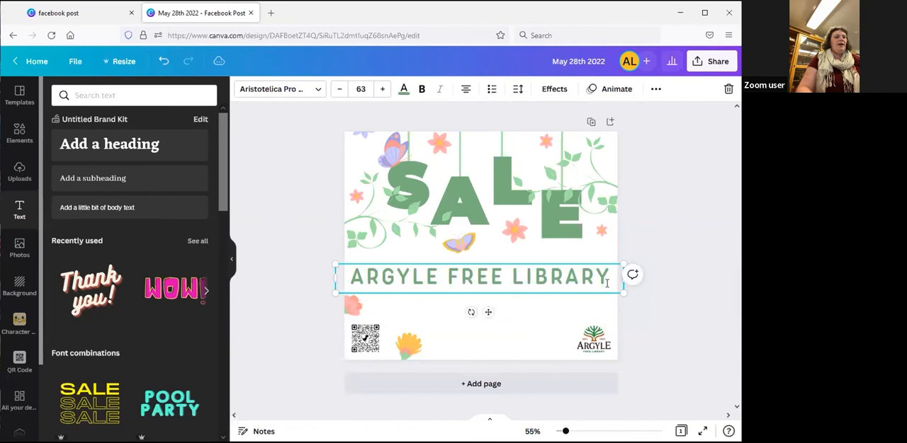
key(Return)
text(TEST)
key(Return)
text(TEST)
click(700, 287)
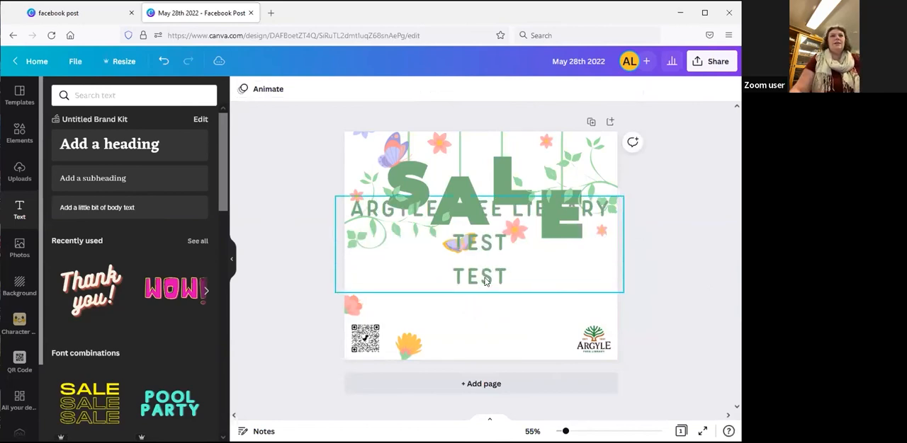
Move the three-line text box down below the SALE lettering and anchor it to the middle
drag(486, 281, 486, 342)
click(518, 89)
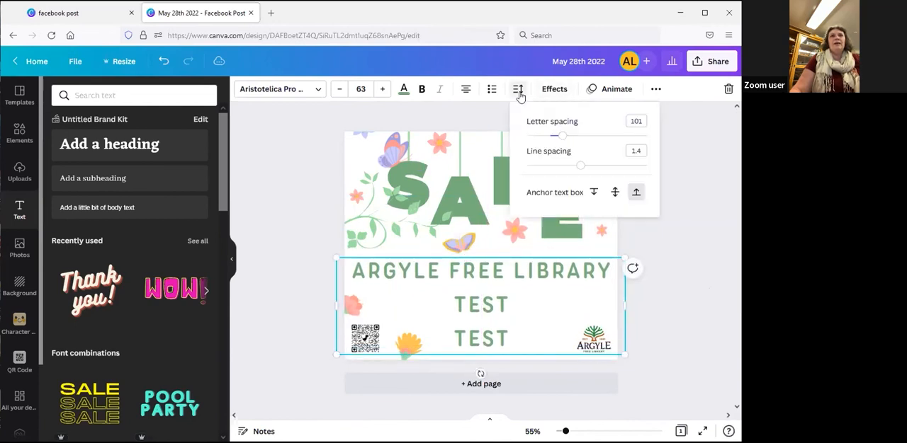
click(615, 195)
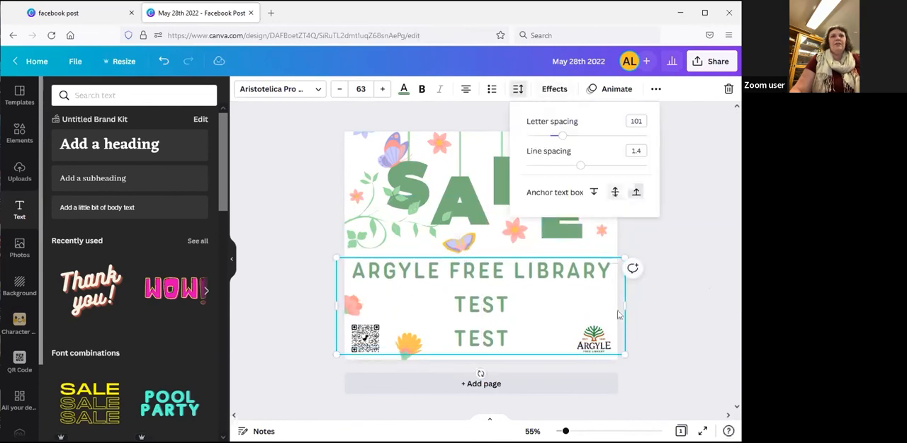
click(698, 326)
Move the three-line text box up over the SALE lettering and try the bottom, middle and top text box anchors
drag(469, 280, 468, 320)
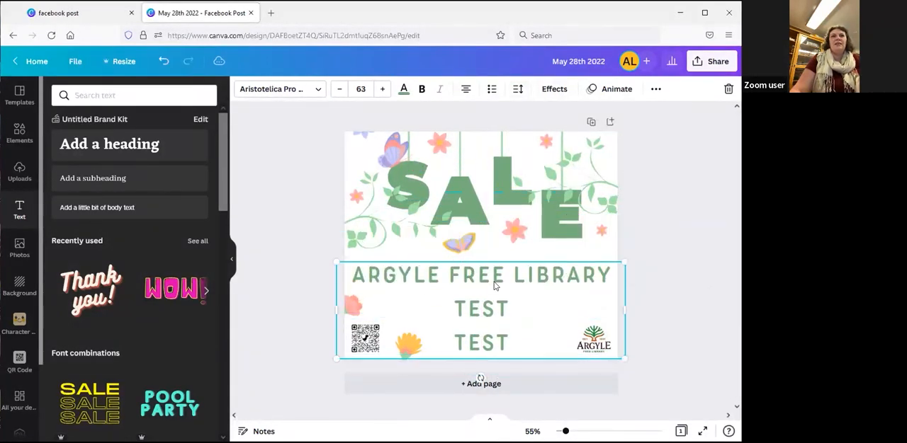
drag(516, 289, 483, 286)
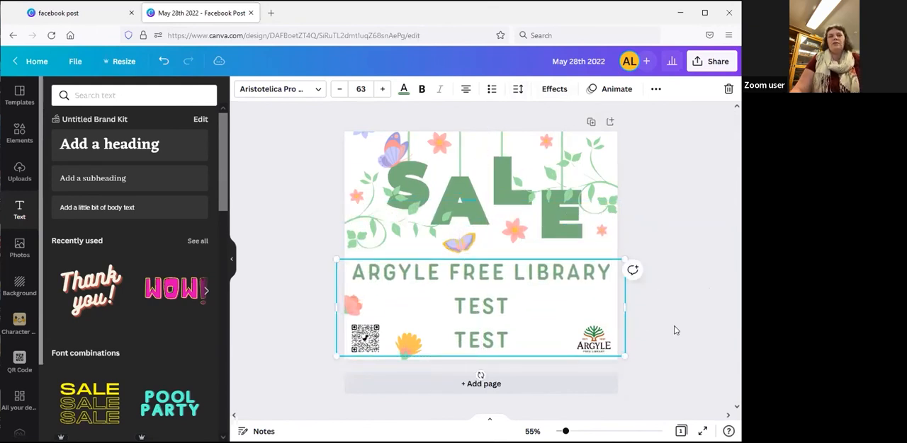
drag(475, 345, 474, 284)
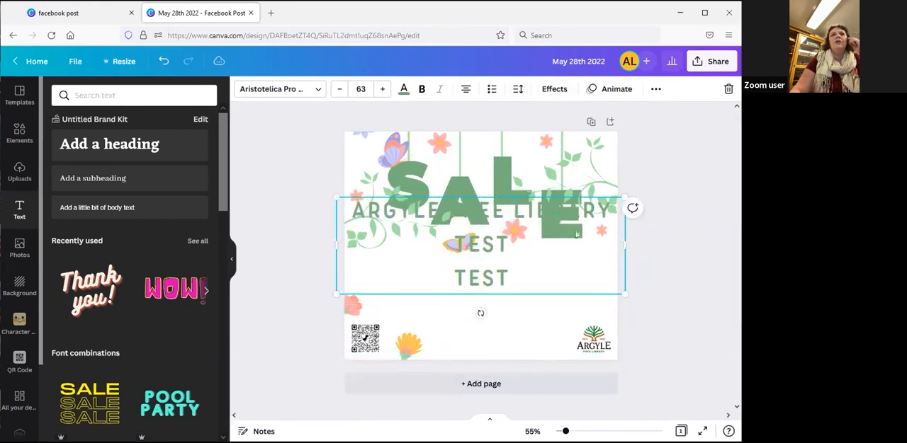
click(518, 91)
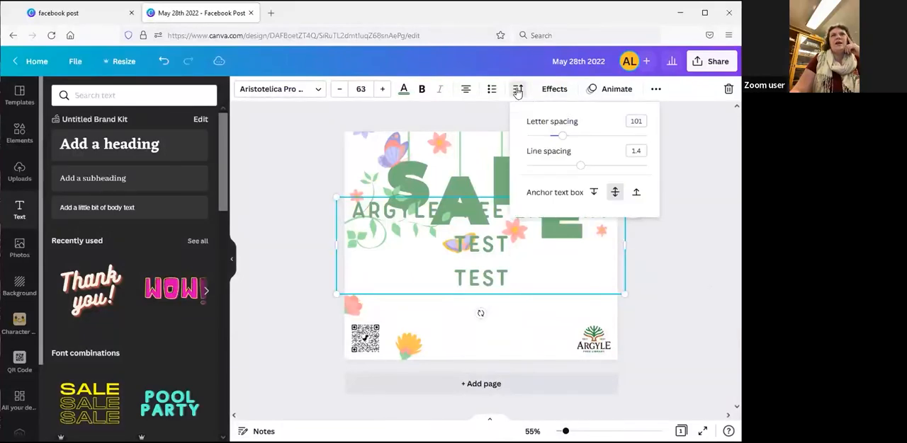
click(637, 193)
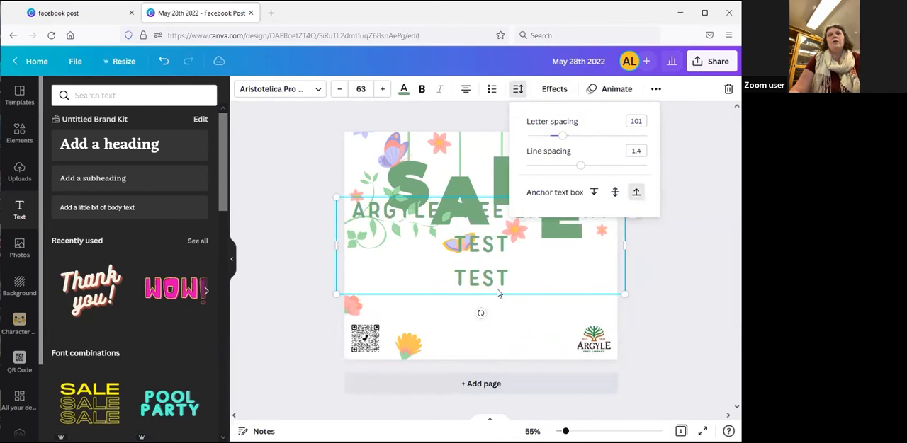
click(615, 192)
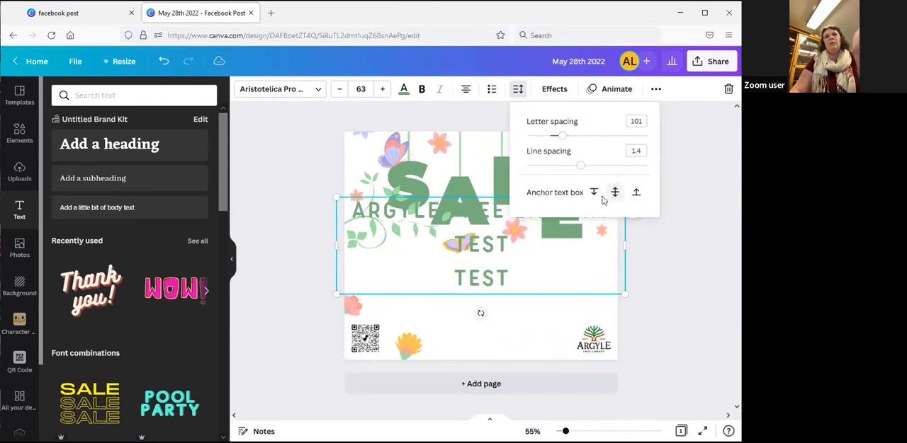
click(595, 194)
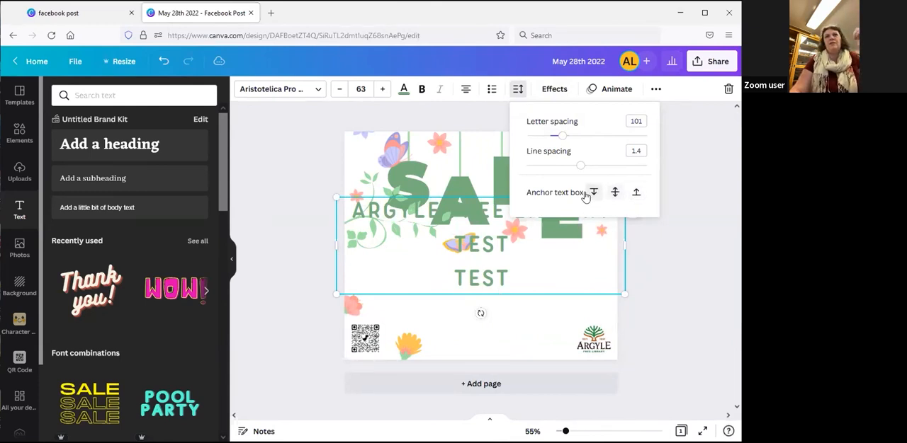
Add another TEST line at the end of the top-anchored text box and move the box down below the SALE lettering
click(487, 281)
drag(499, 278, 391, 290)
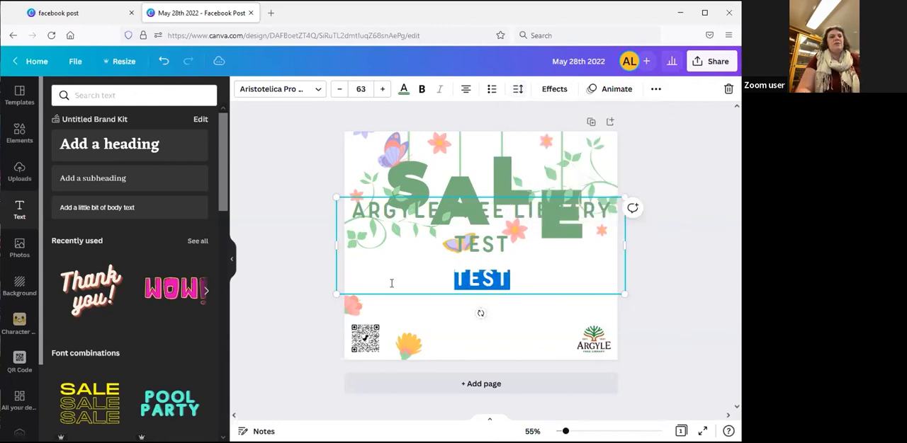
click(391, 283)
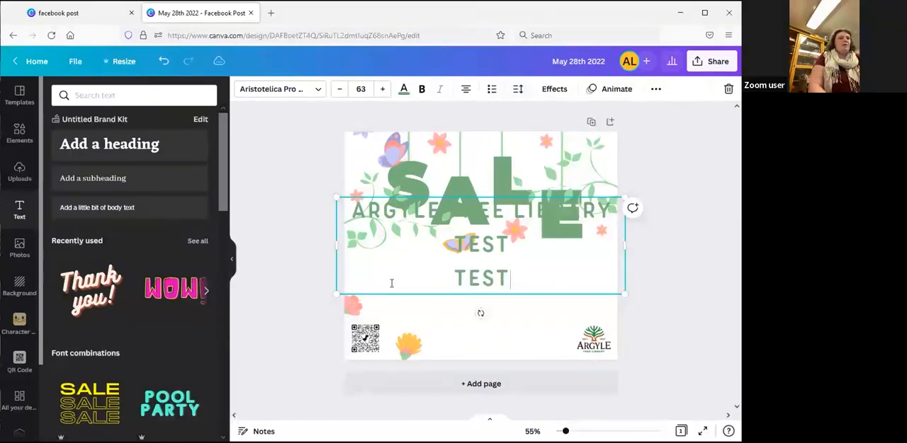
key(Return)
text(TEST)
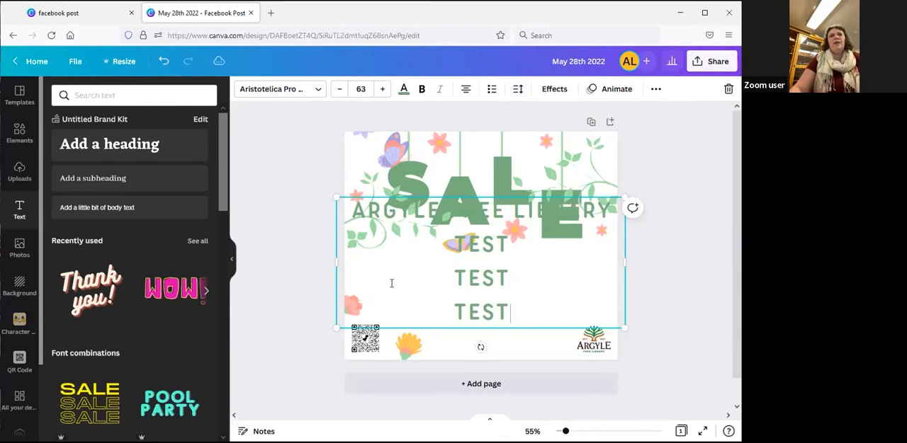
click(675, 301)
drag(488, 248, 493, 323)
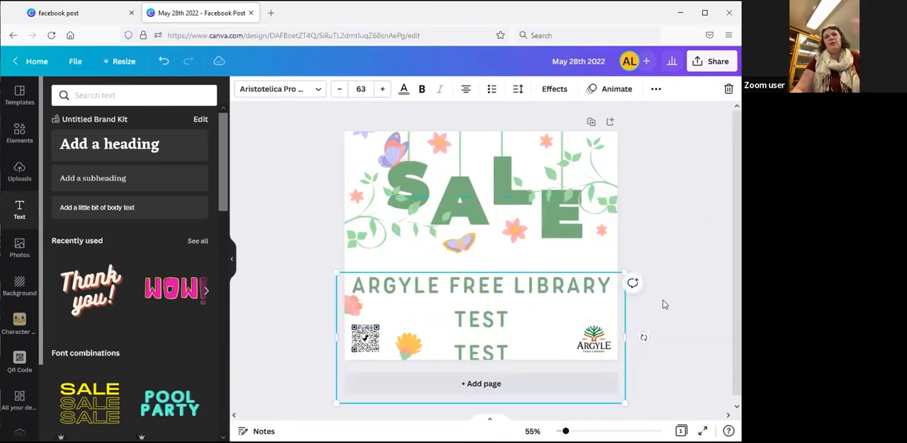
click(508, 309)
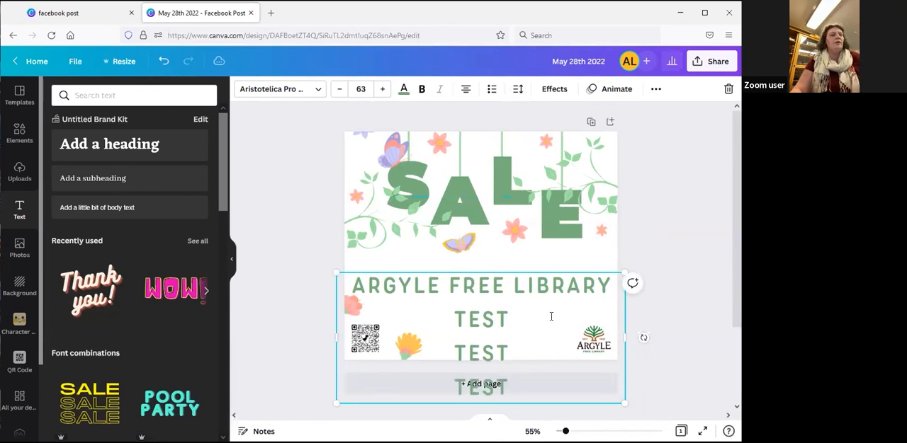
Undo the text box edits back to the single ARGYLE FREE LIBRARY line with the separate date and time text boxes
key(ctrl+z)
key(ctrl+z)
key(ctrl+z)
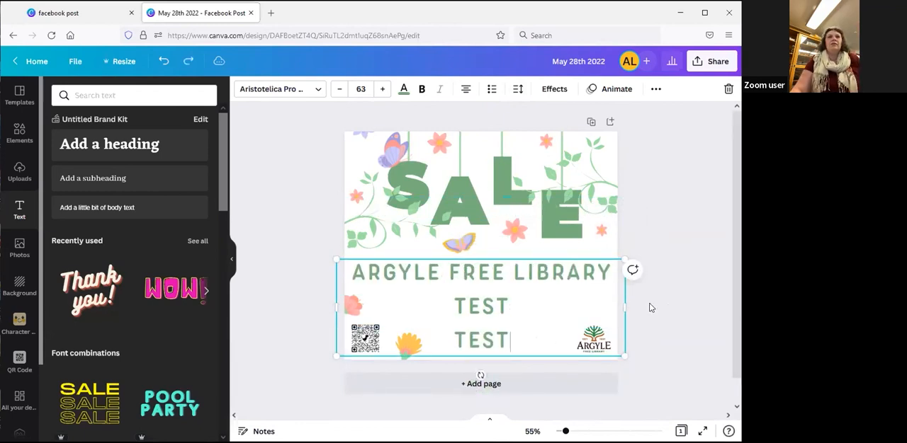
key(ctrl+z)
key(ctrl+z)
key(ctrl+z)
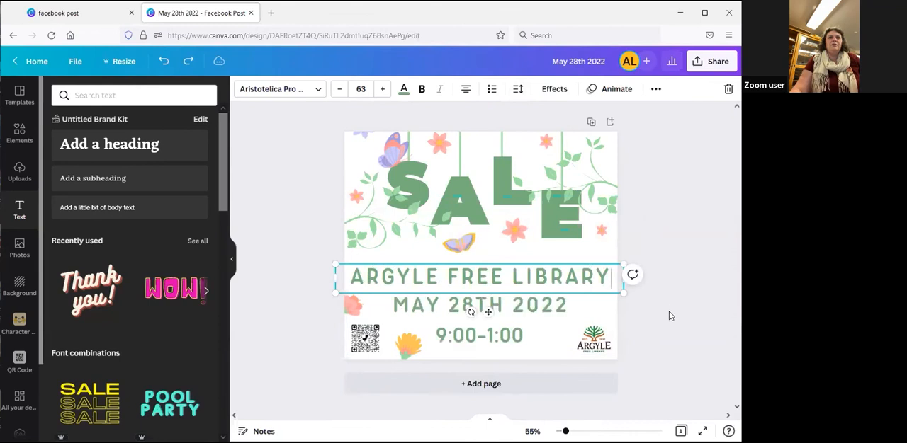
click(673, 333)
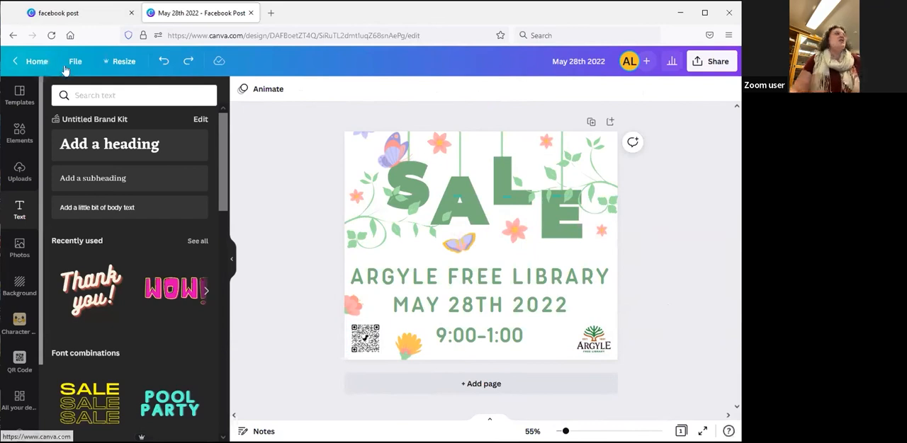
Return to the Canva home page and open the QR Code app from its features
click(35, 62)
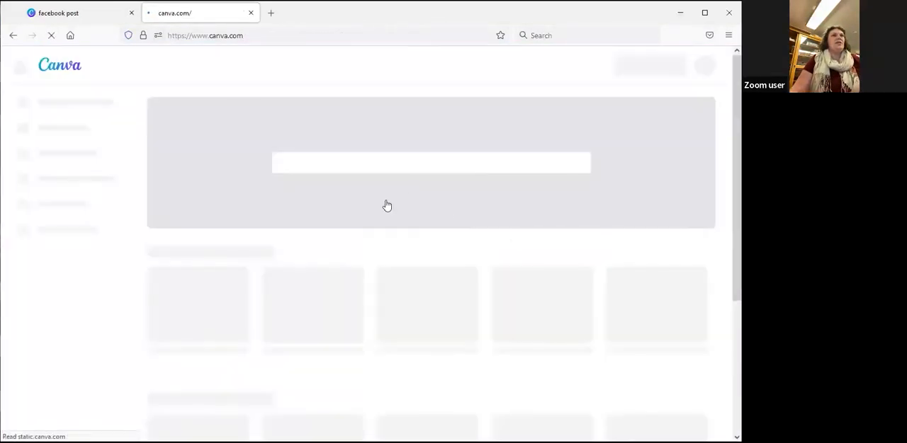
mouse_move(224, 63)
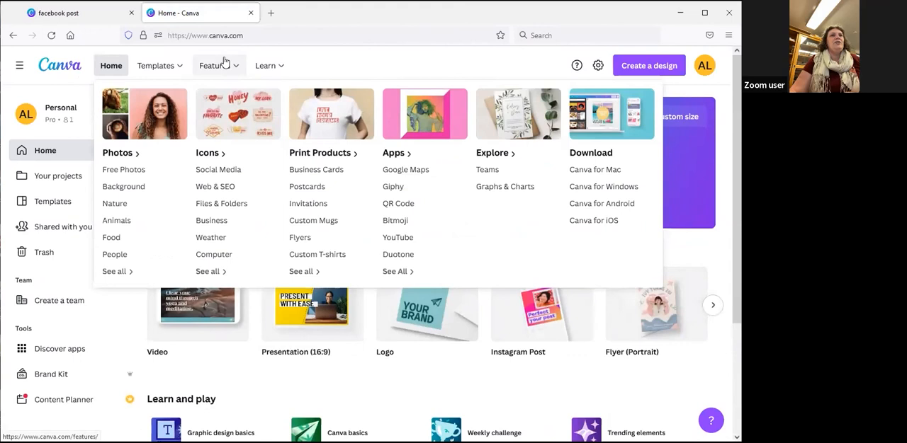
click(404, 207)
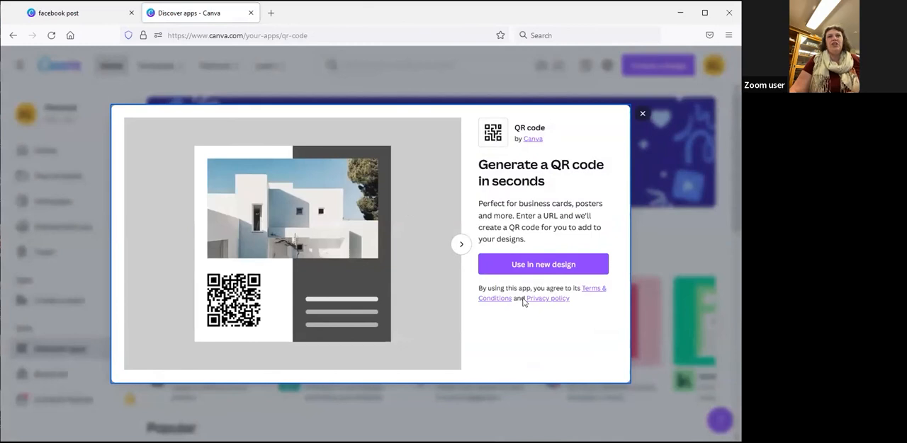
Create a new custom-size design from the QR Code app, 5 in wide by 5 in high
click(538, 265)
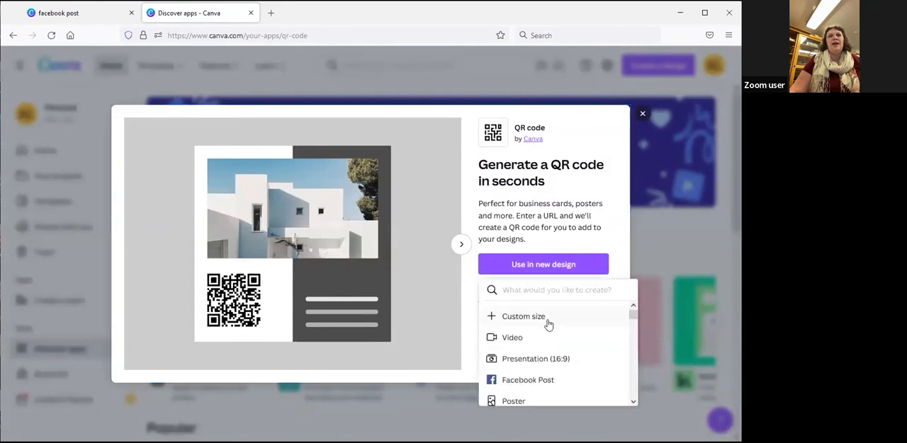
click(505, 317)
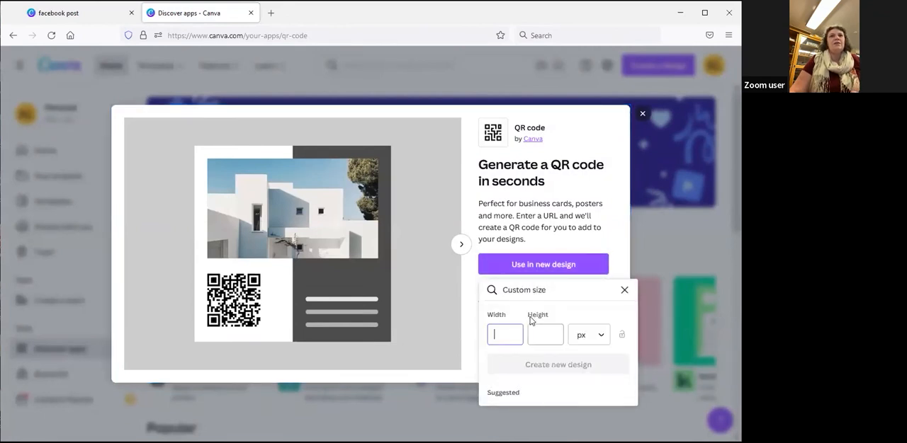
text(5)
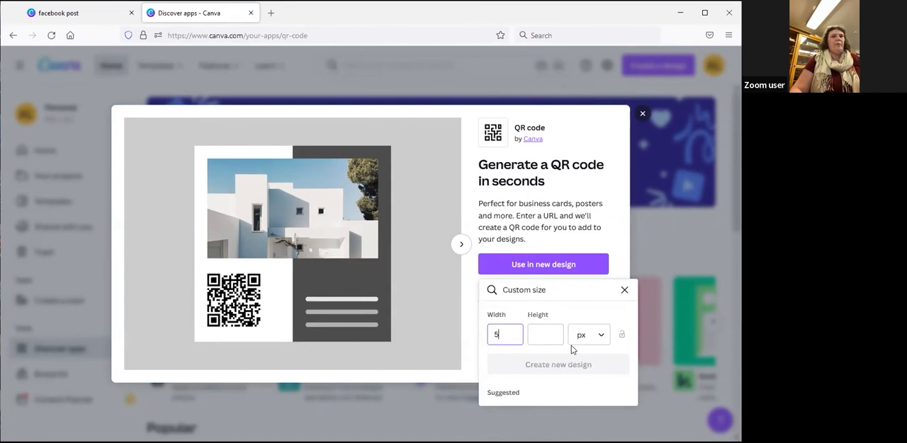
key(Tab)
text(5)
click(590, 335)
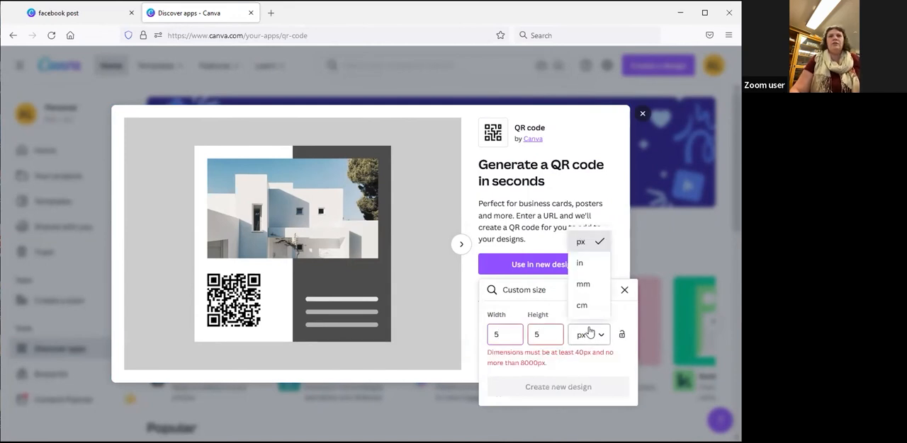
click(581, 262)
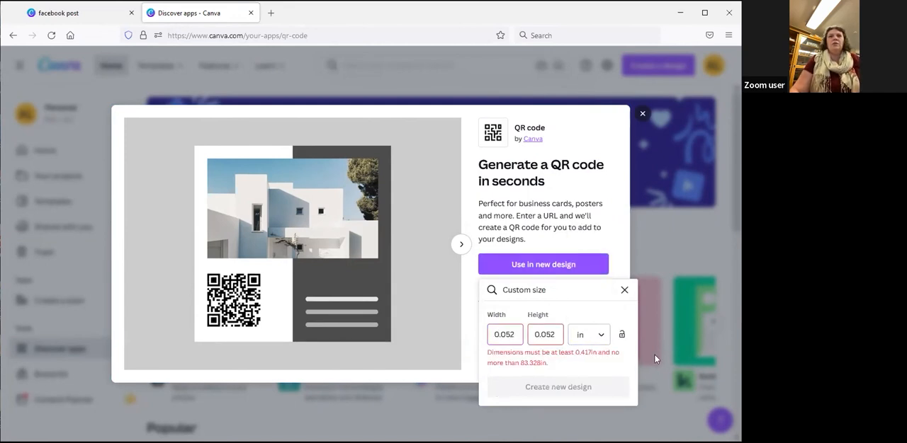
double_click(494, 334)
text(5)
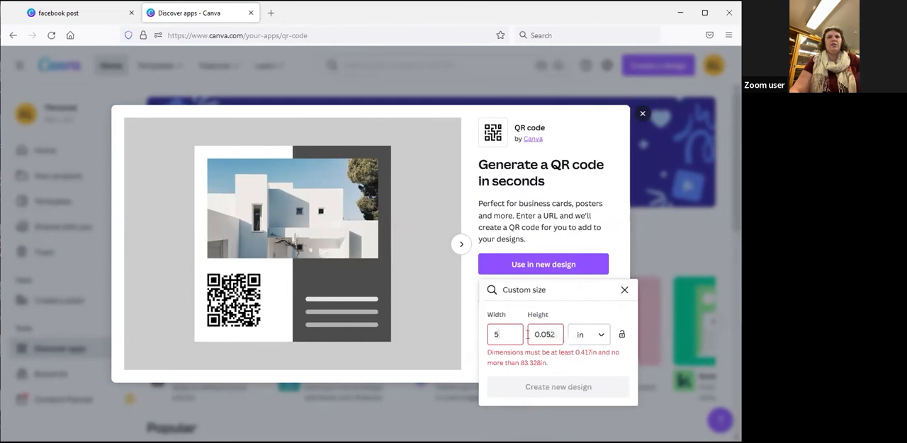
key(Tab)
text(5)
click(568, 364)
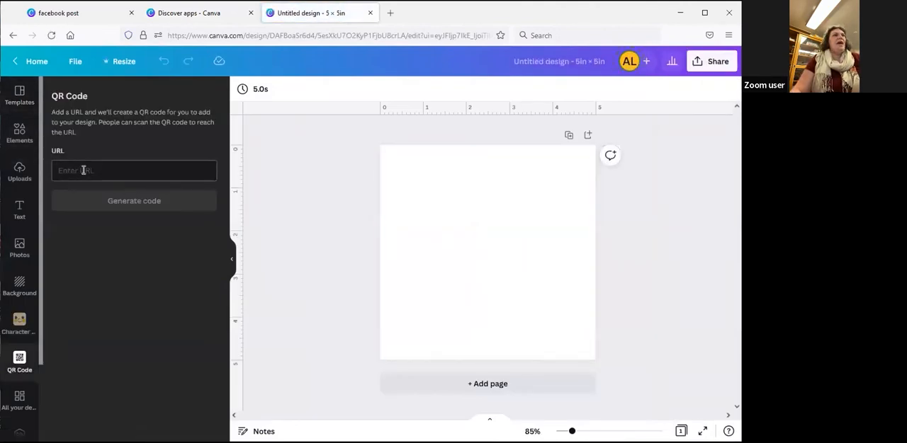
click(82, 169)
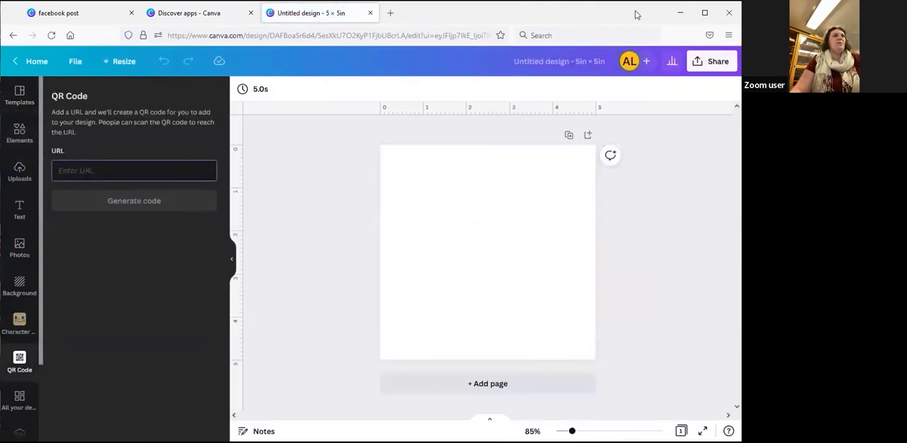
text(www.)
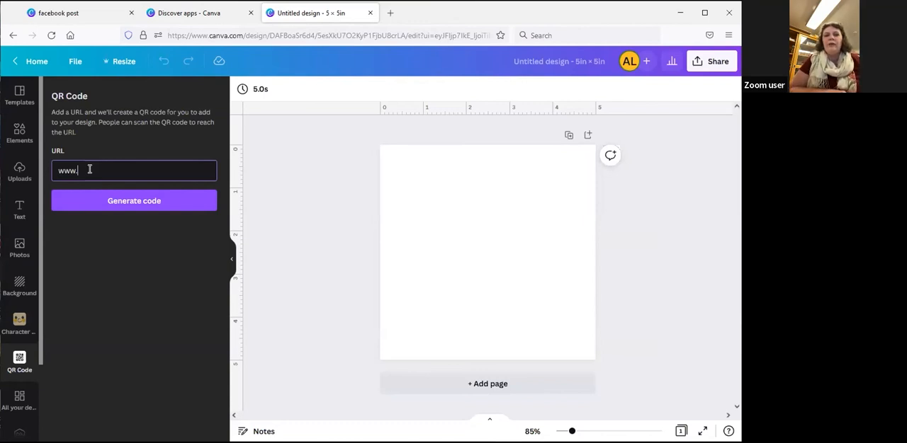
click(163, 276)
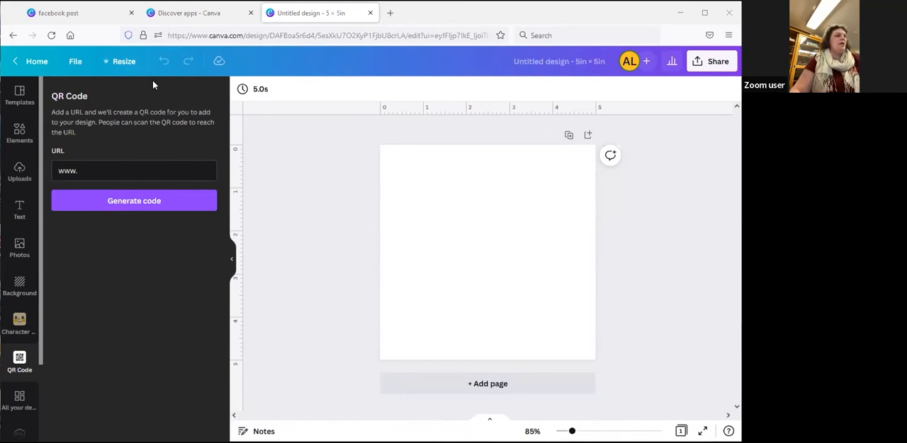
click(141, 170)
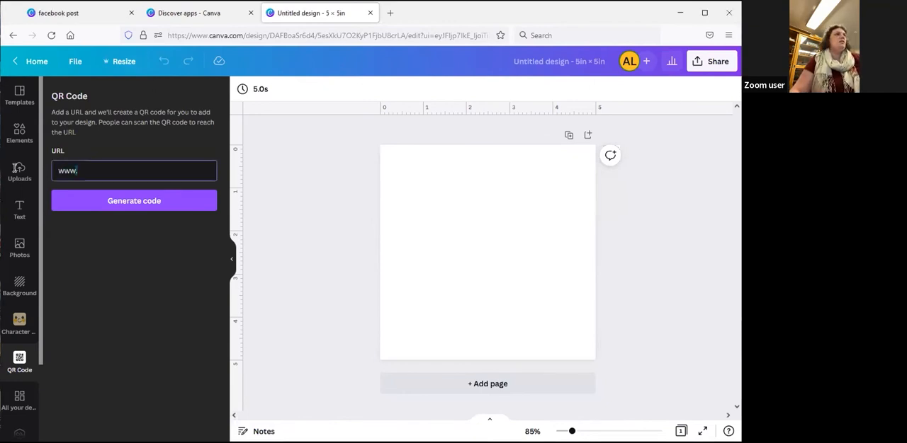
text(https://argylelibrary.sals.edu/)
click(134, 203)
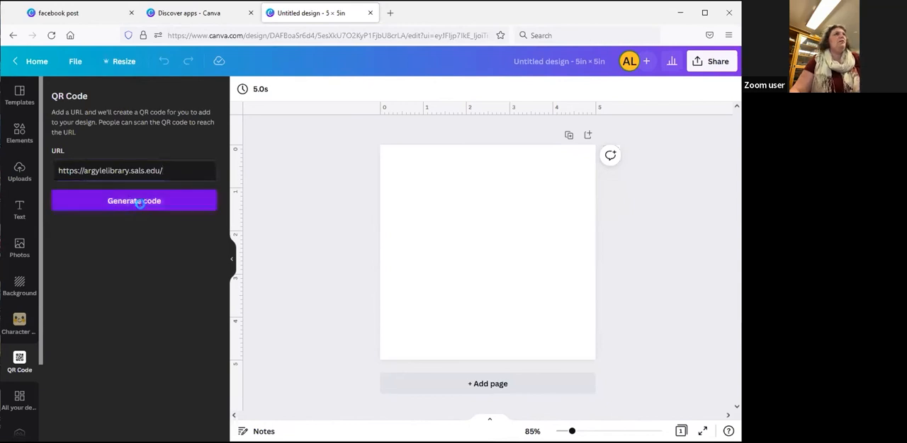
Enlarge the QR code on the page so it nearly fills the 5 × 5 in design
drag(445, 210, 396, 157)
drag(530, 295, 572, 350)
click(653, 306)
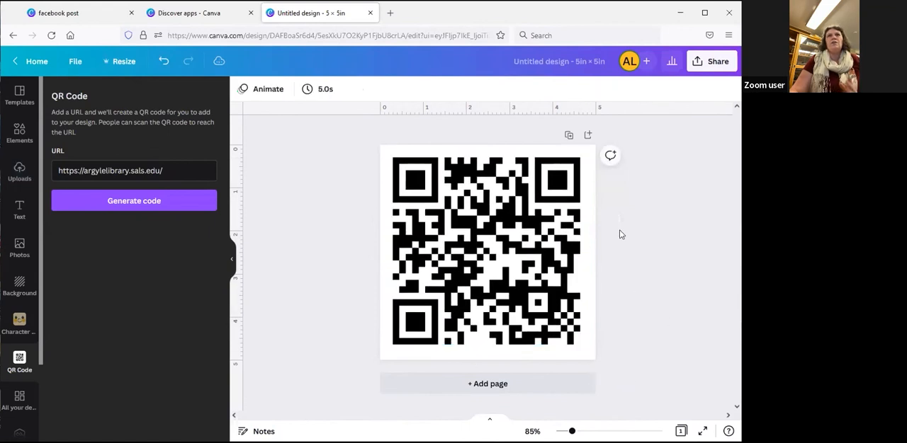
Rename the QR code design as QR for website
click(556, 63)
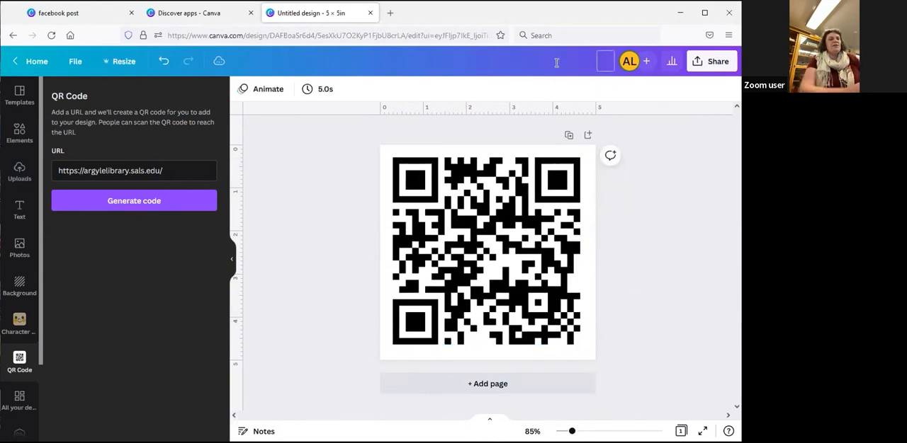
text(QR)
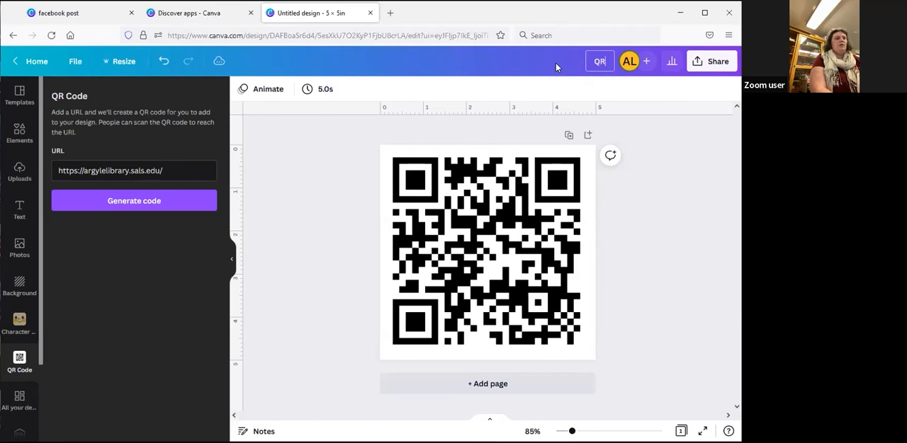
text( for website)
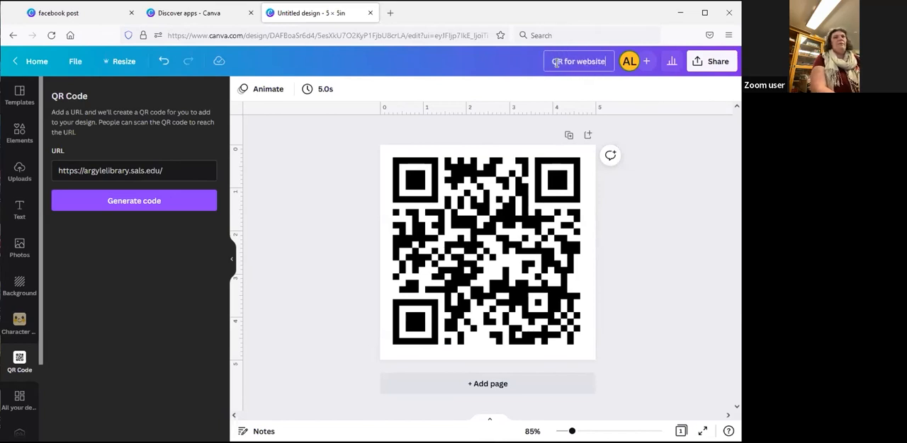
key(Return)
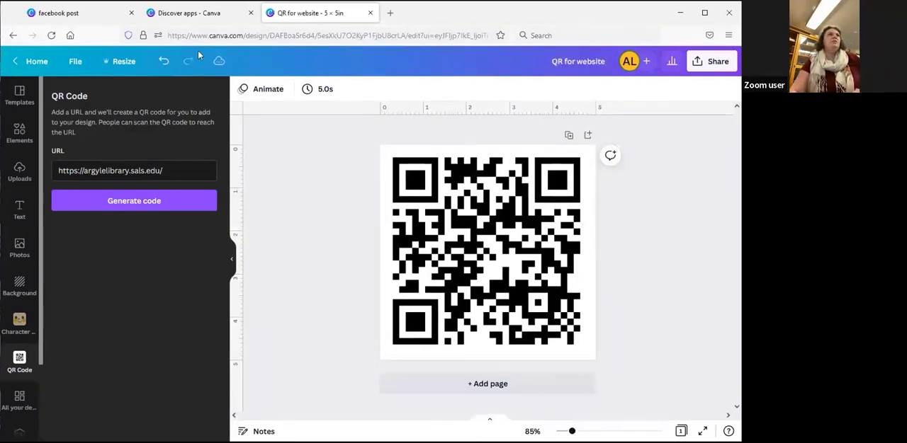
Leave the editor and reopen the QR for website design from the saved projects
click(38, 64)
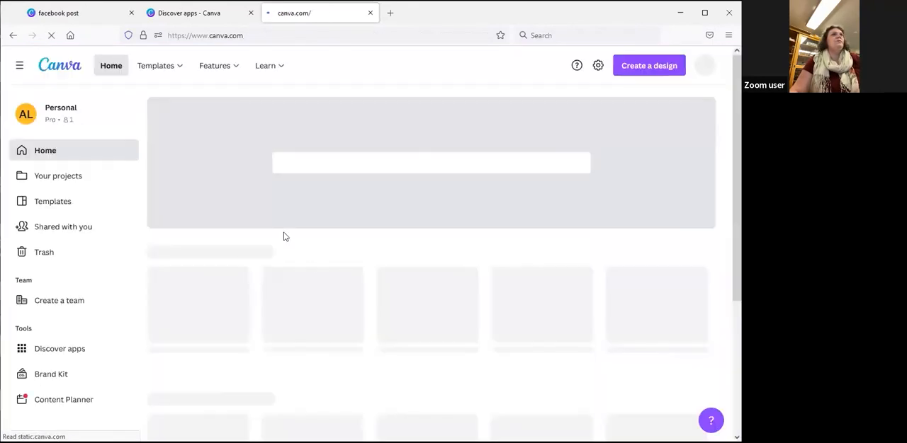
scroll(425, 312, down, 2)
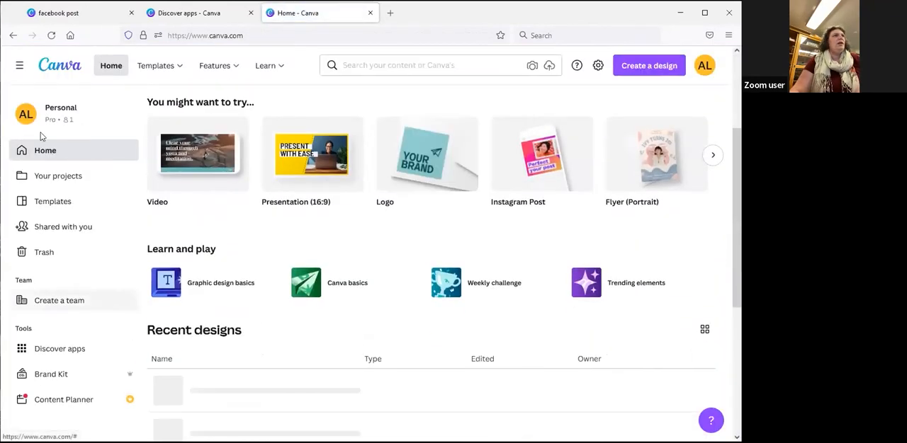
click(61, 181)
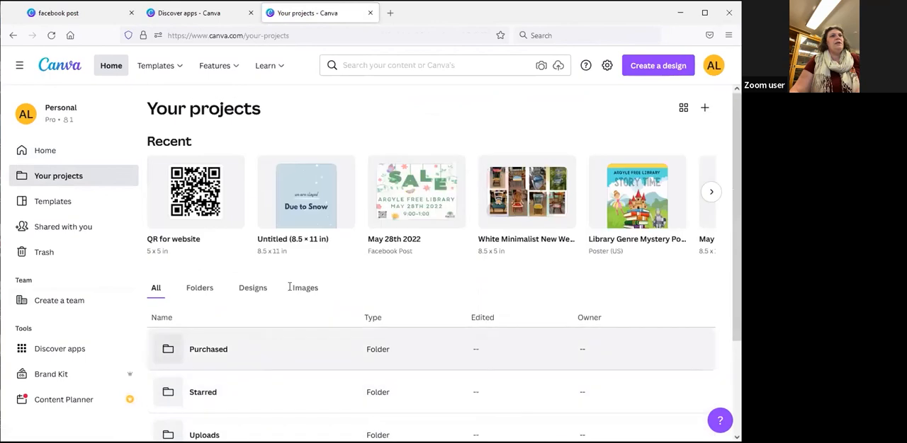
click(193, 195)
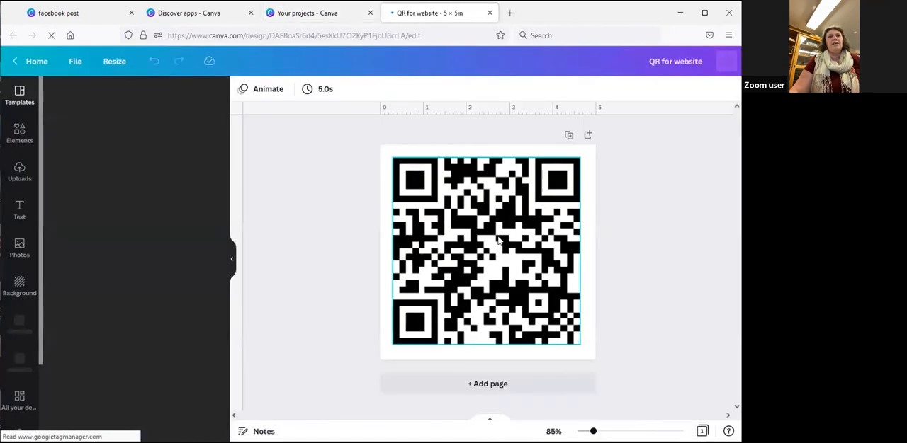
Shrink the QR code to about 1.6 in square in the page's upper-left corner and leave it selected
click(503, 268)
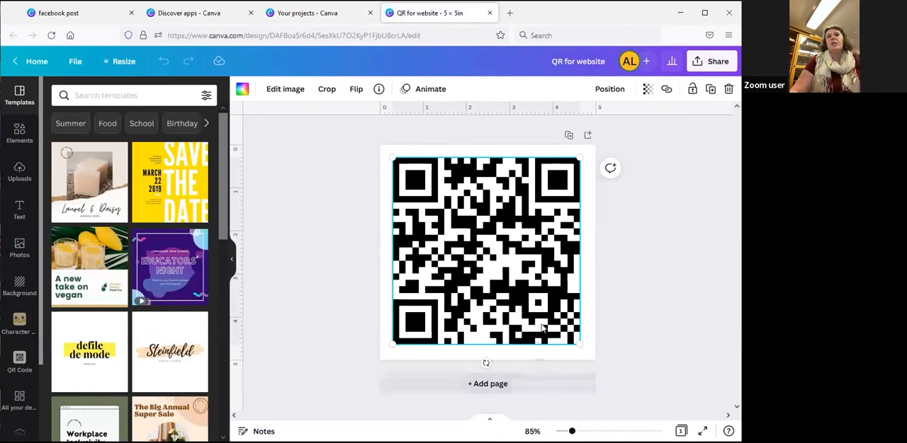
drag(583, 344, 463, 228)
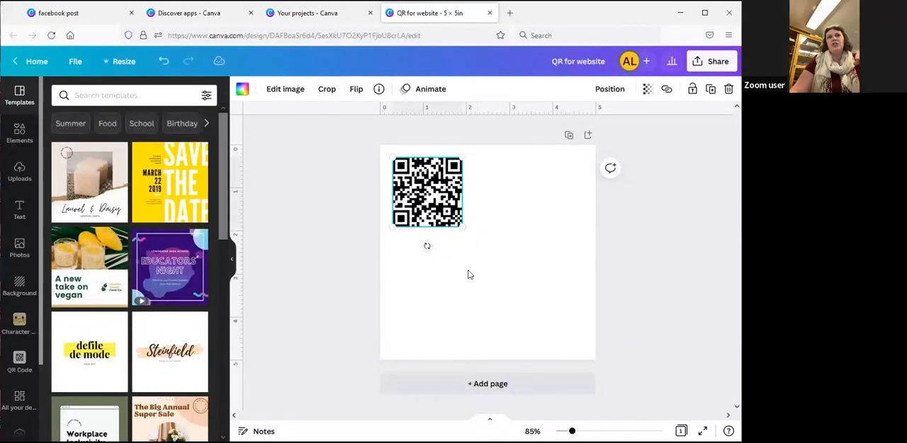
click(449, 271)
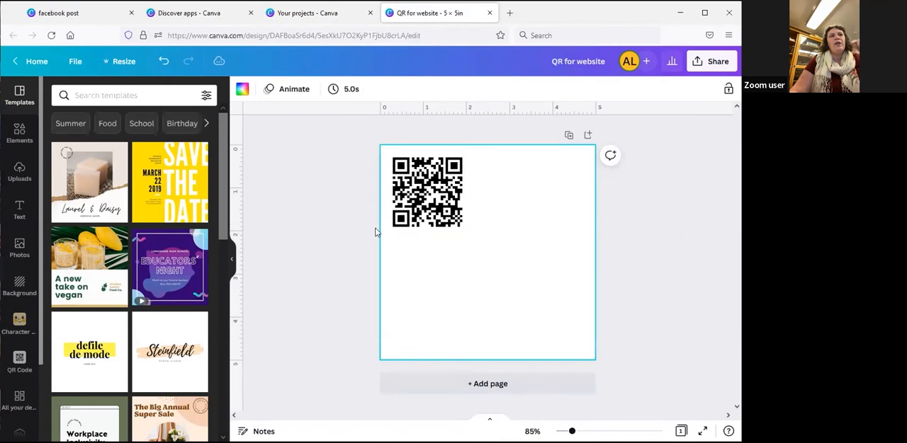
click(410, 202)
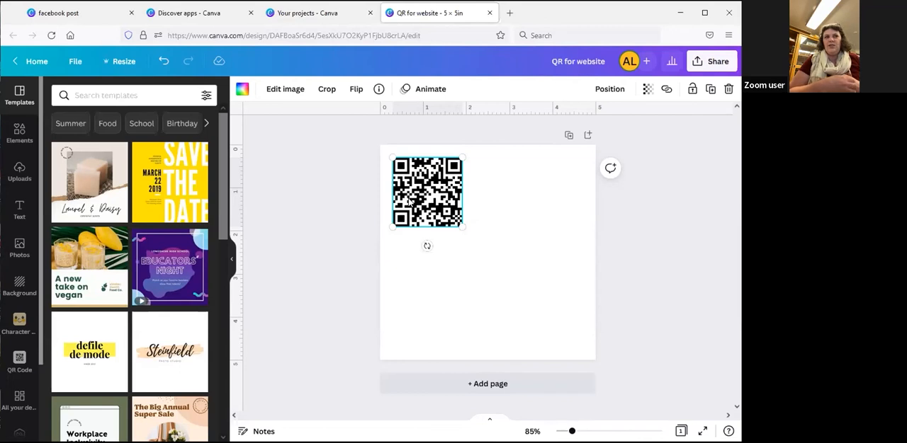
Switch to the facebook post browser tab and bring up the list of saved projects there
click(58, 12)
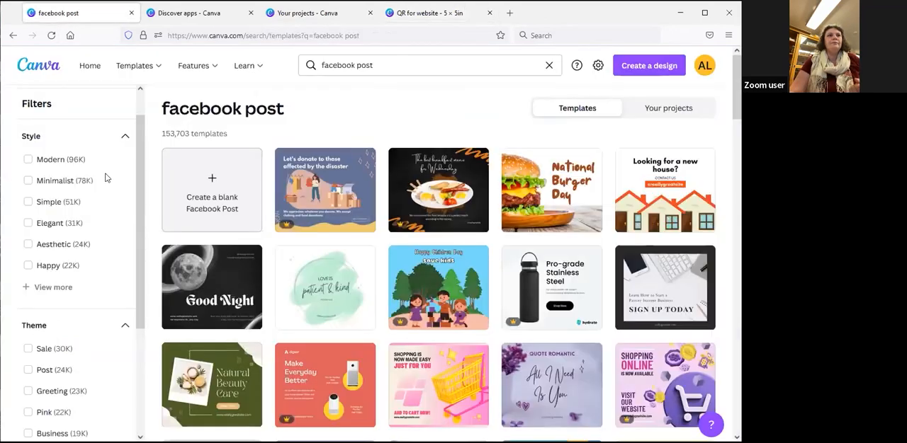
click(89, 65)
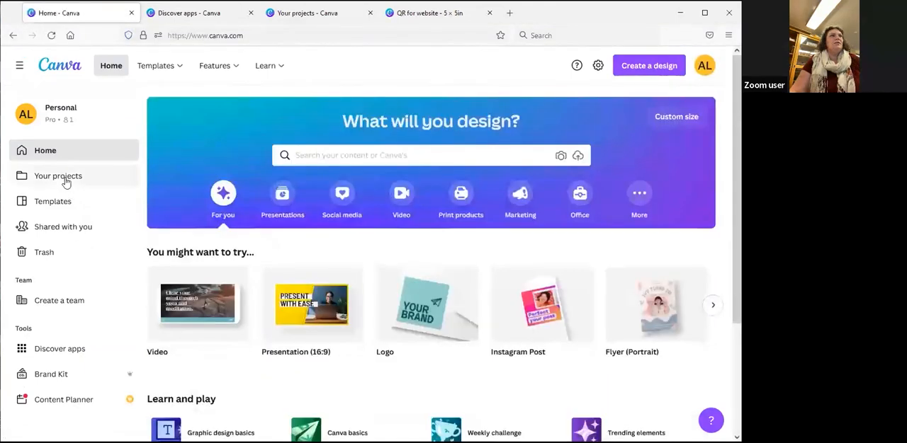
click(65, 177)
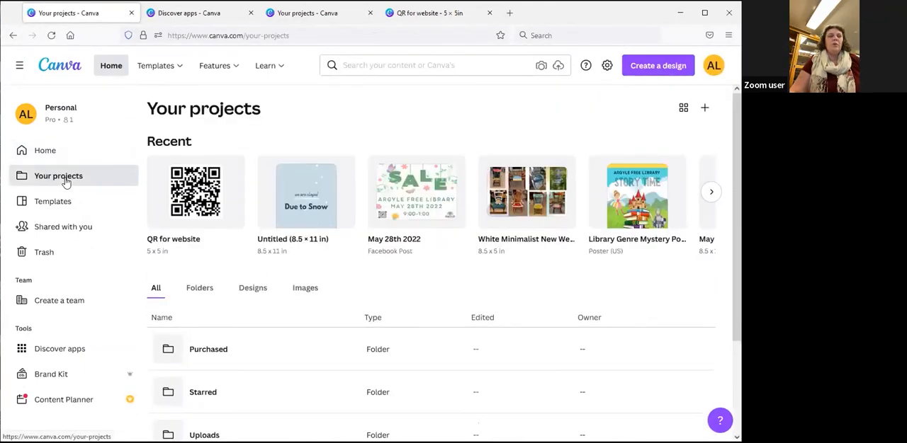